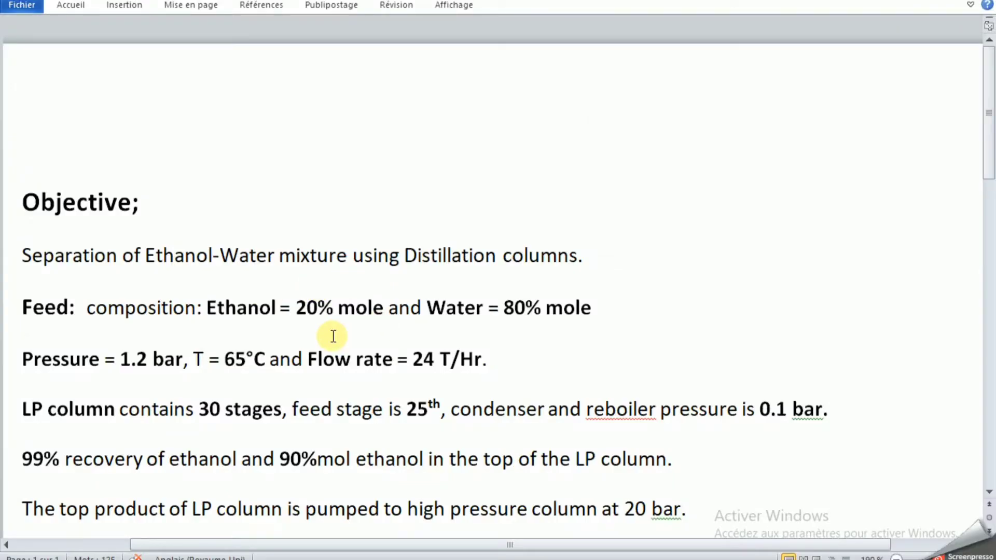
pyautogui.click(372, 322)
pyautogui.click(556, 260)
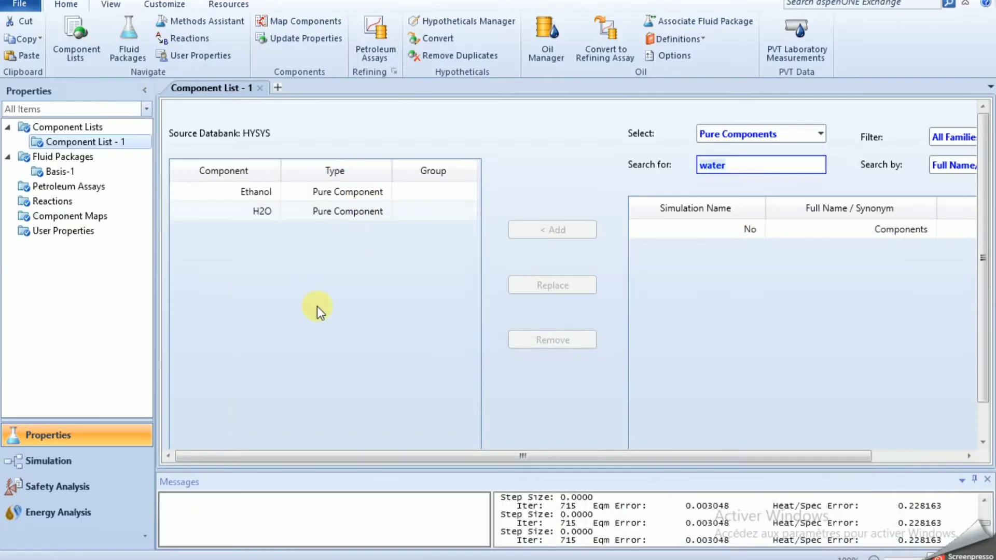
# Review the ethanol and water component list and the NRTL property package of fluid package Basis-1 in Aspen HYSYS
pyautogui.click(317, 306)
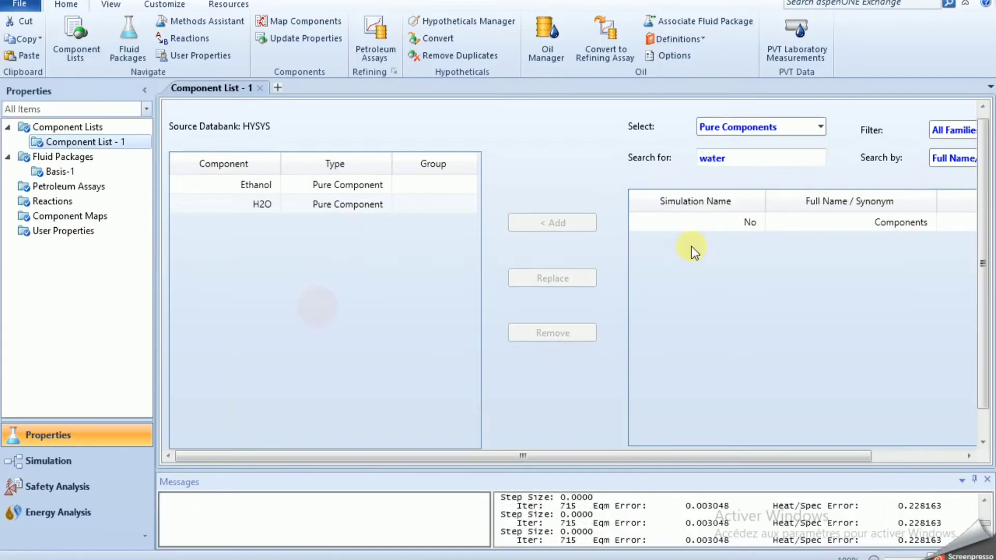
pyautogui.click(268, 187)
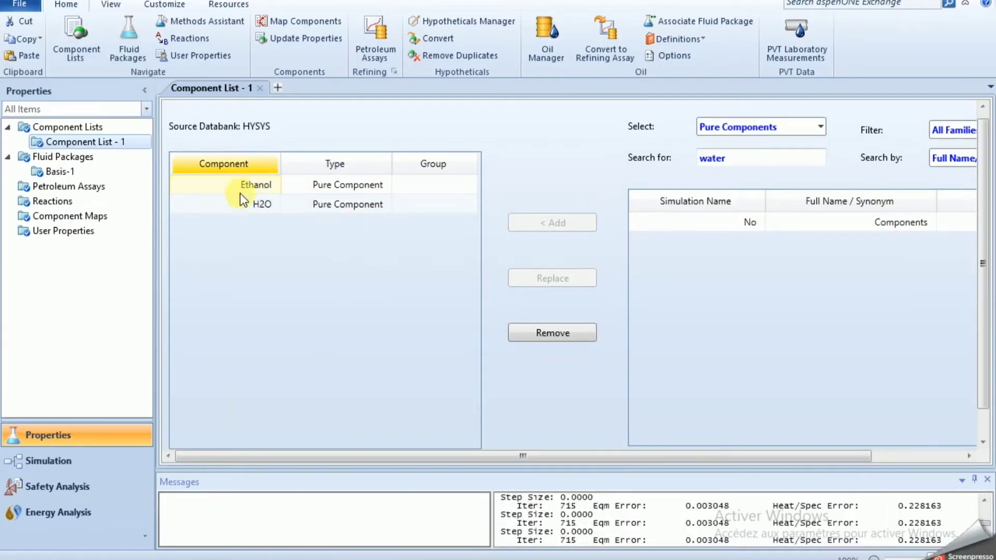
pyautogui.click(50, 156)
pyautogui.click(58, 171)
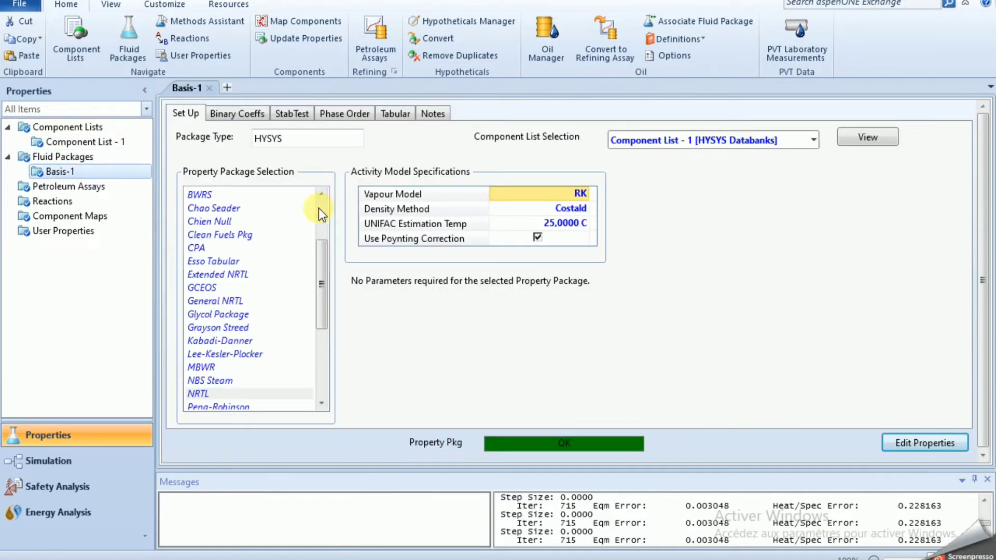
pyautogui.click(238, 395)
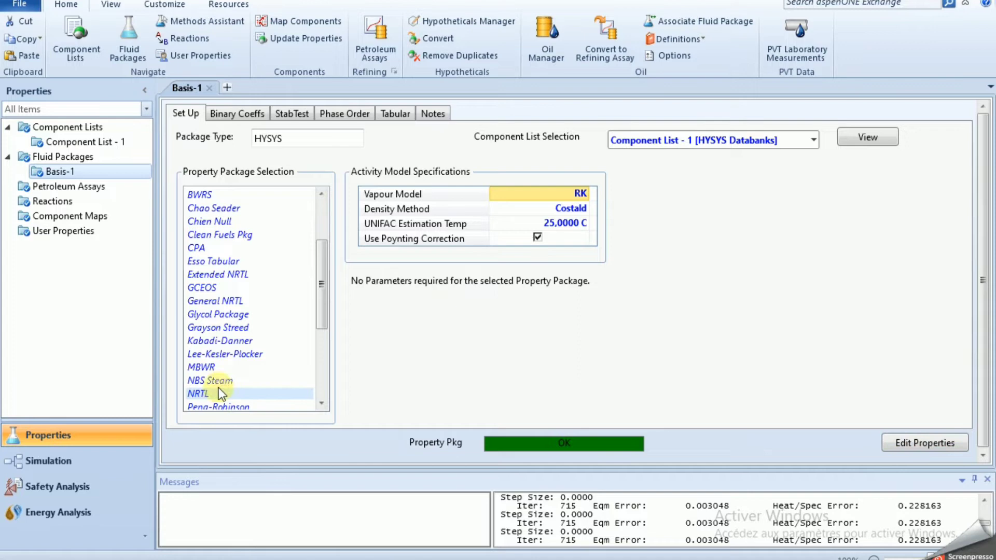
# Enter the simulation environment, place a material stream on the flowsheet and name it Feed
pyautogui.click(97, 464)
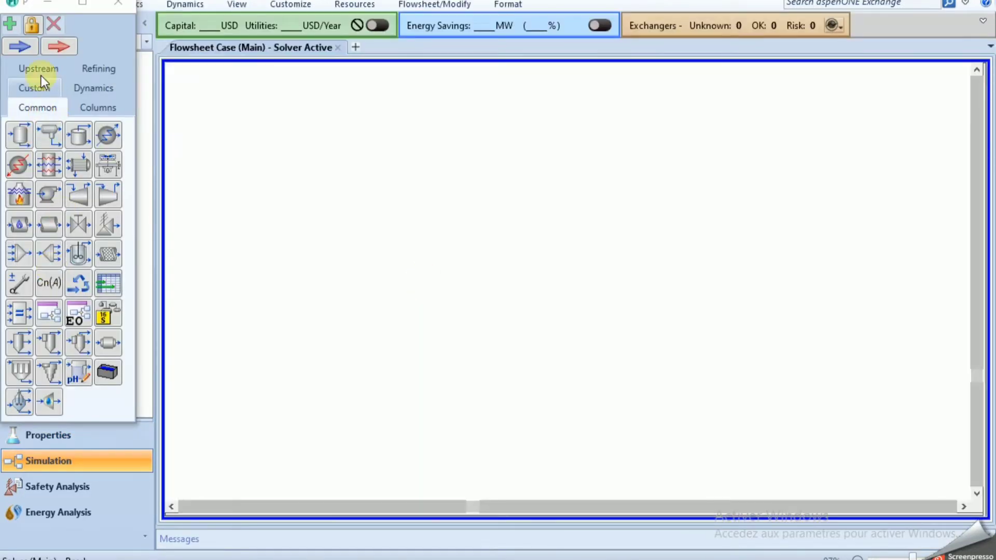
pyautogui.click(31, 49)
pyautogui.click(209, 256)
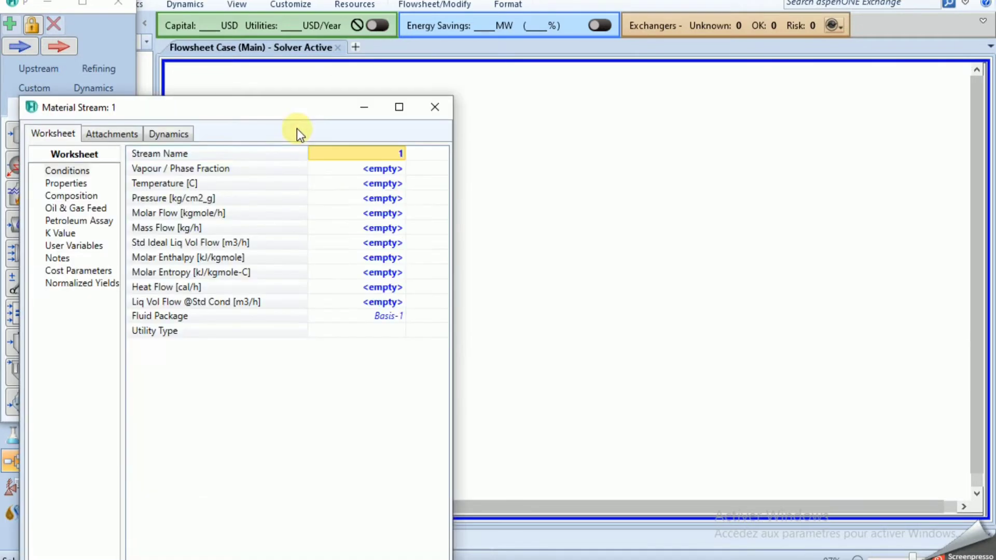
pyautogui.write('Feed')
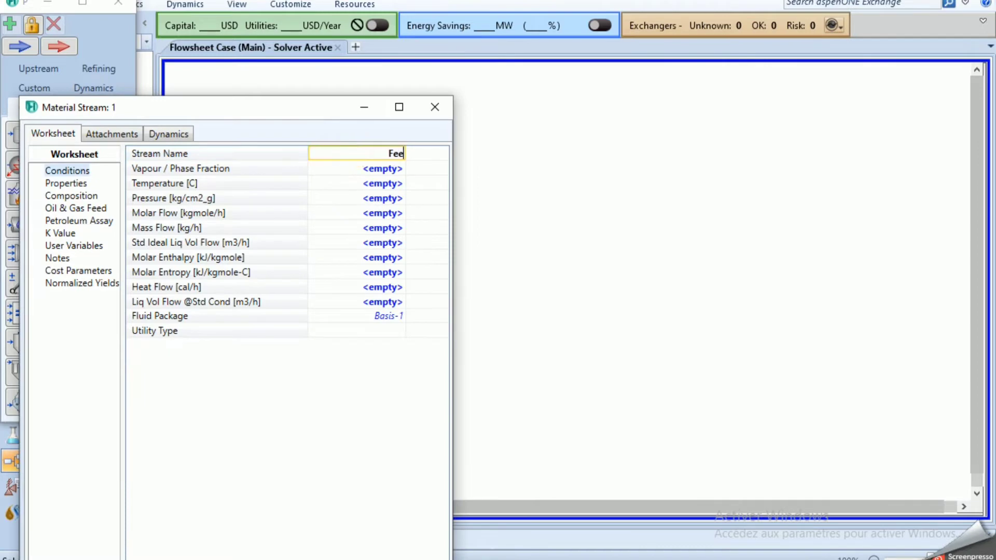
# Set the Feed stream's temperature to 65 C, pressure to 1.2 kg/cm2_g and mass flow to the equivalent of 24 T/Hr
pyautogui.click(352, 183)
pyautogui.write('65')
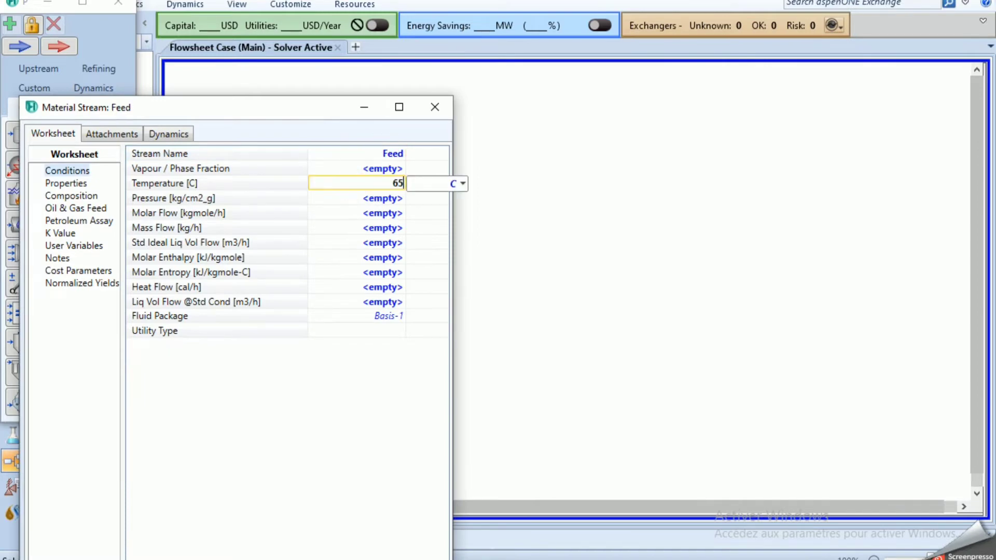
pyautogui.press('Return')
pyautogui.write('1.2')
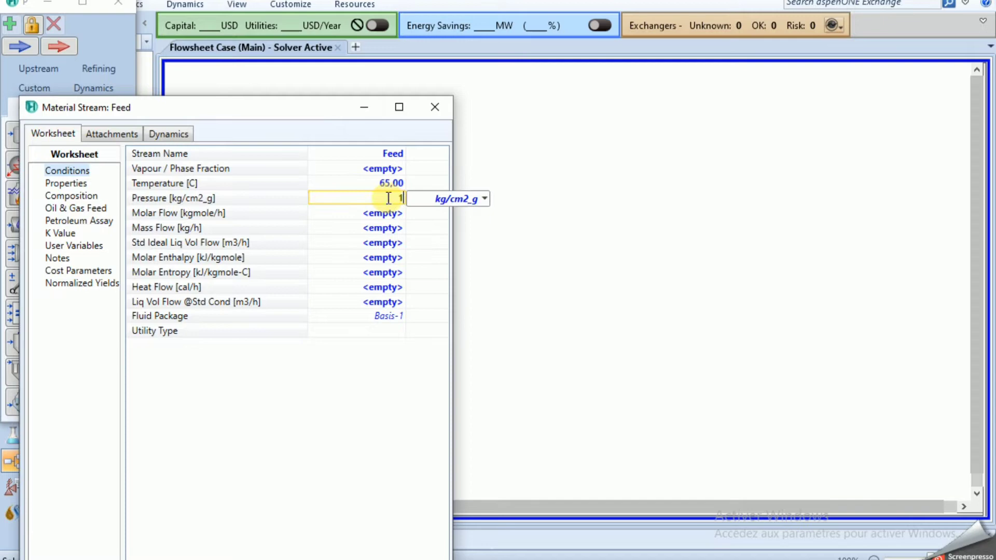
pyautogui.click(357, 218)
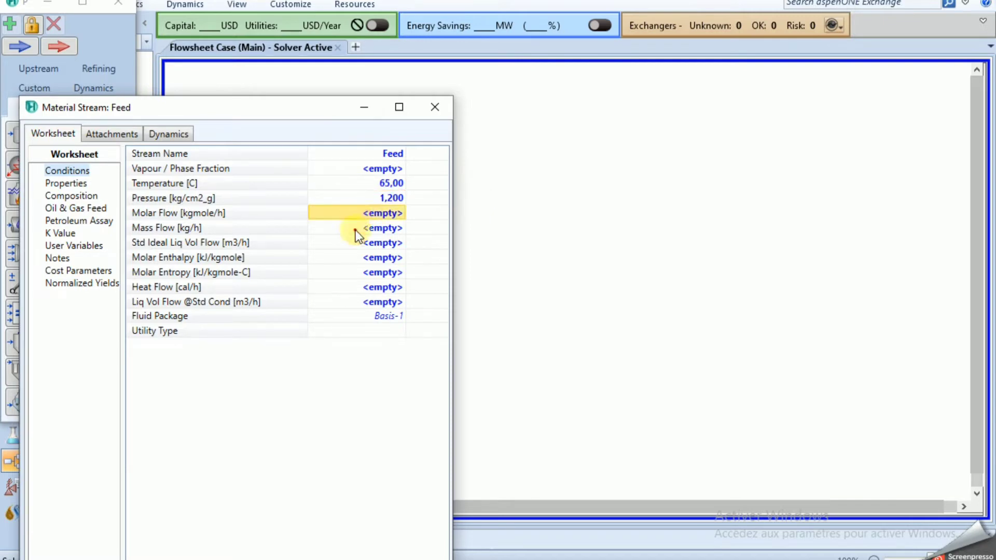
pyautogui.click(355, 229)
pyautogui.write('2,400e+0')
pyautogui.press('Return')
# Define the Feed composition with mole fractions of 0.2 ethanol and 0.8 H2O, and close the stream window
pyautogui.moveTo(304, 105); pyautogui.dragTo(337, 35)
pyautogui.click(109, 126)
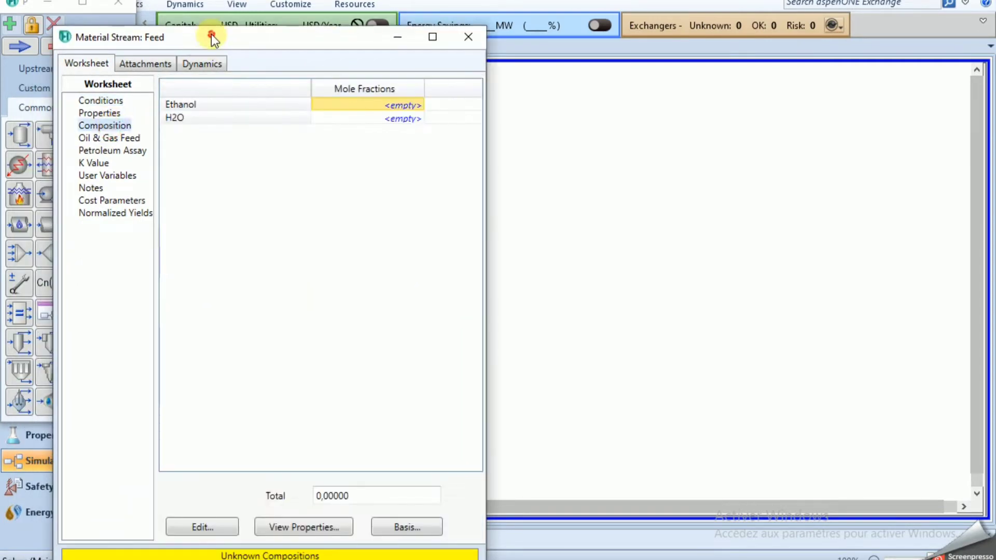
pyautogui.doubleClick(211, 33)
pyautogui.write('0,2')
pyautogui.press('Return')
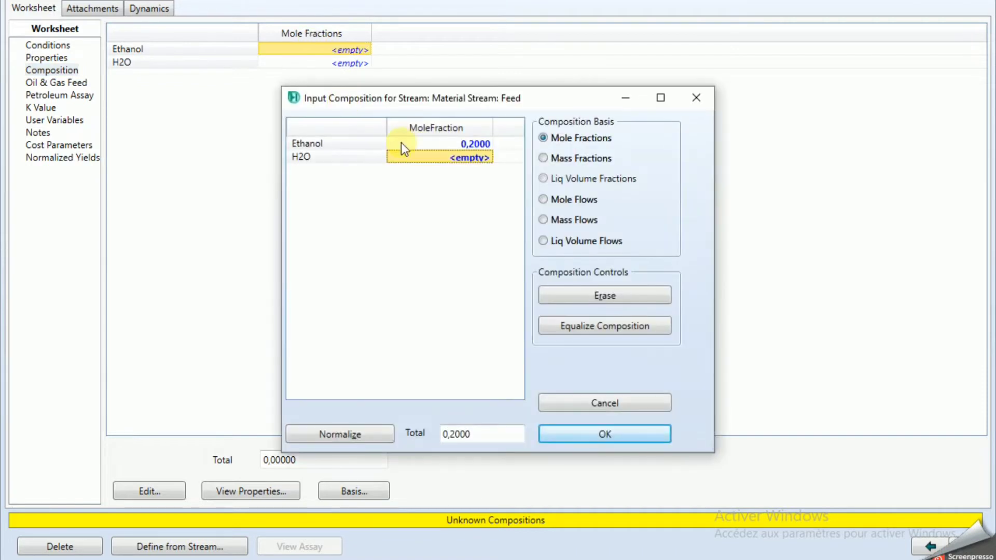
pyautogui.write('0')
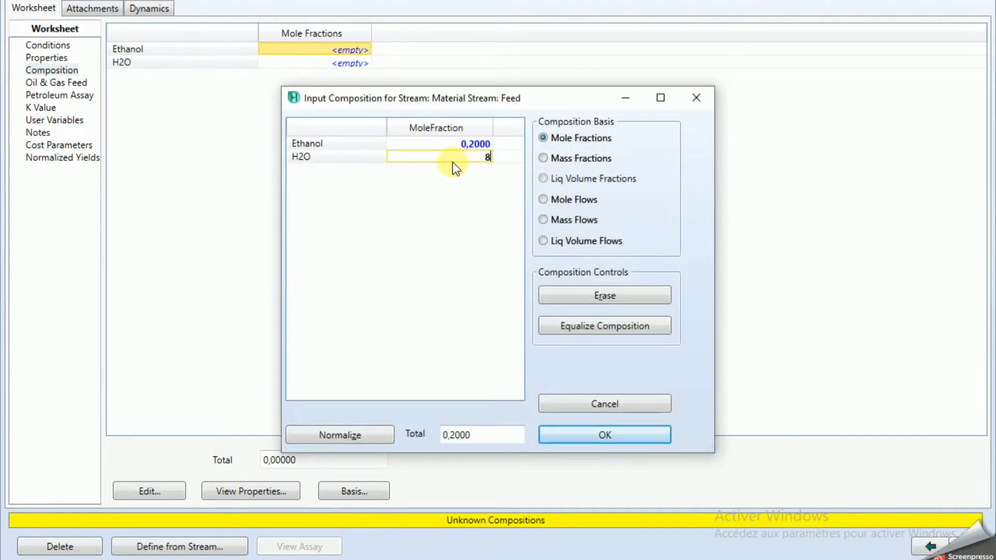
pyautogui.write(',8')
pyautogui.press('Return')
pyautogui.click(568, 433)
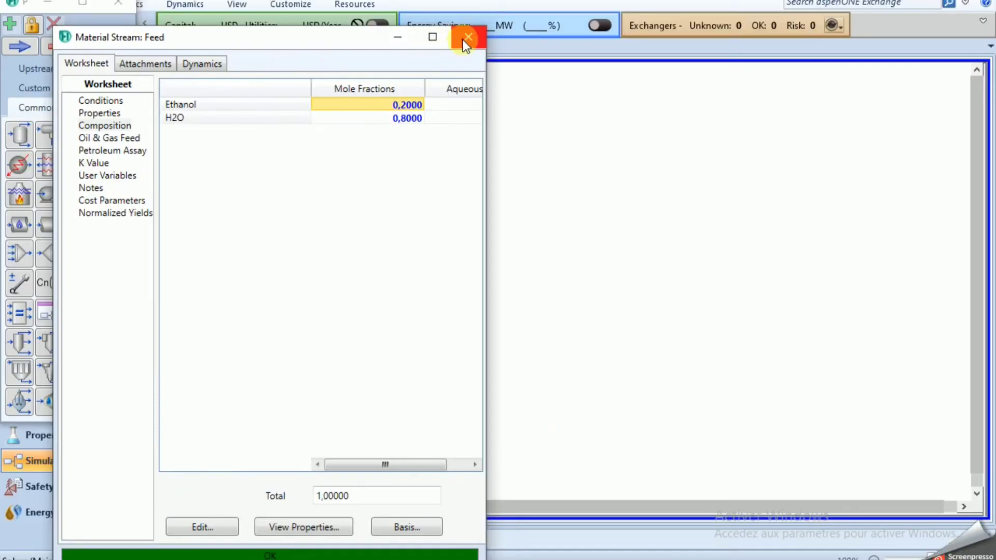
pyautogui.click(464, 38)
# Place a distillation column on the flowsheet near the Feed stream and open its input expert
pyautogui.click(142, 100)
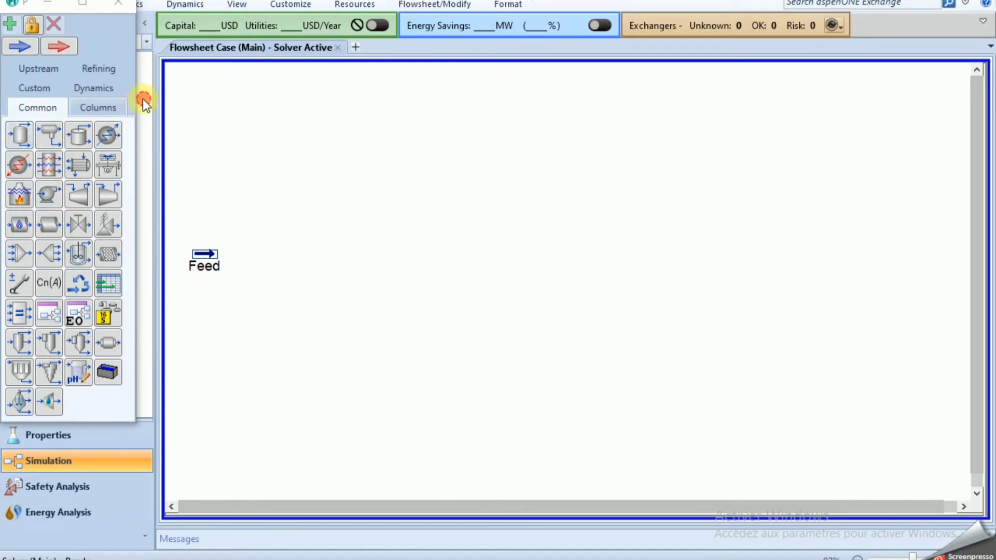
pyautogui.click(121, 106)
pyautogui.click(108, 108)
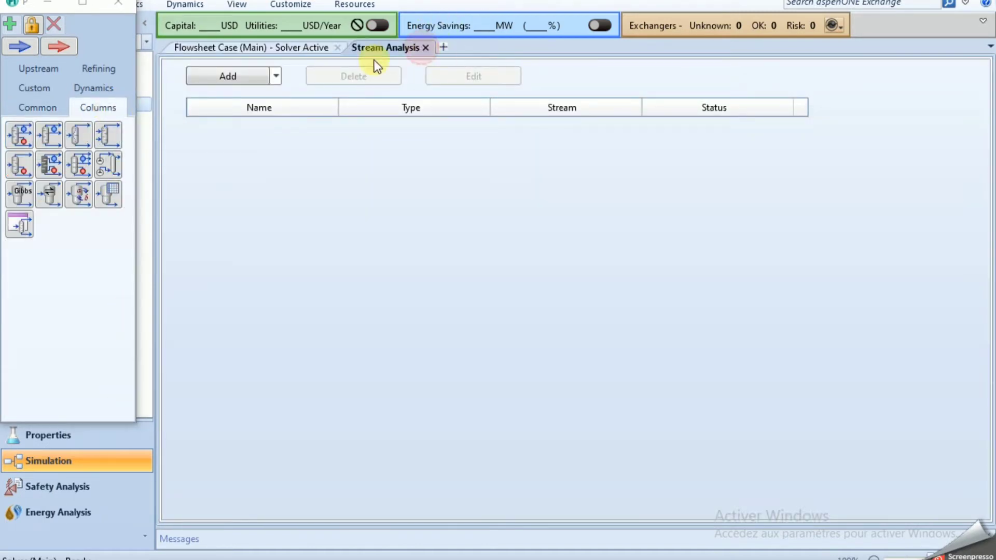
pyautogui.click(425, 48)
pyautogui.click(32, 135)
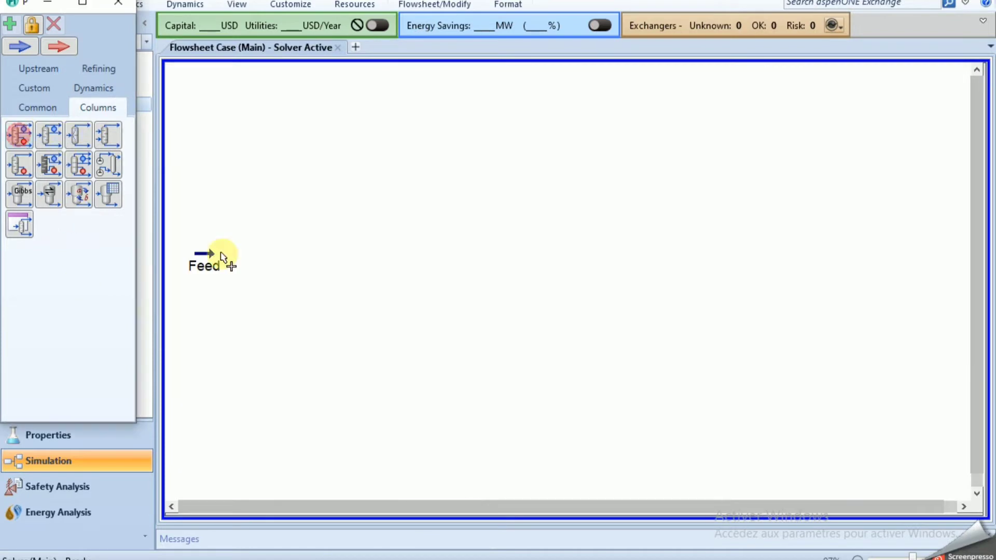
pyautogui.click(234, 339)
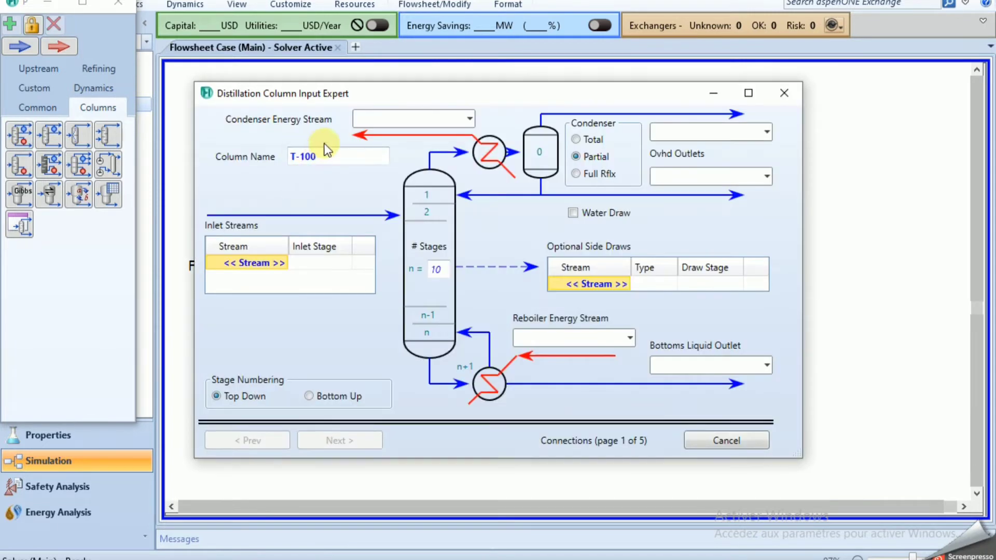
# Name the column LP and assign energy stream a to the condenser and z to the reboiler
pyautogui.click(319, 157)
pyautogui.write('LP')
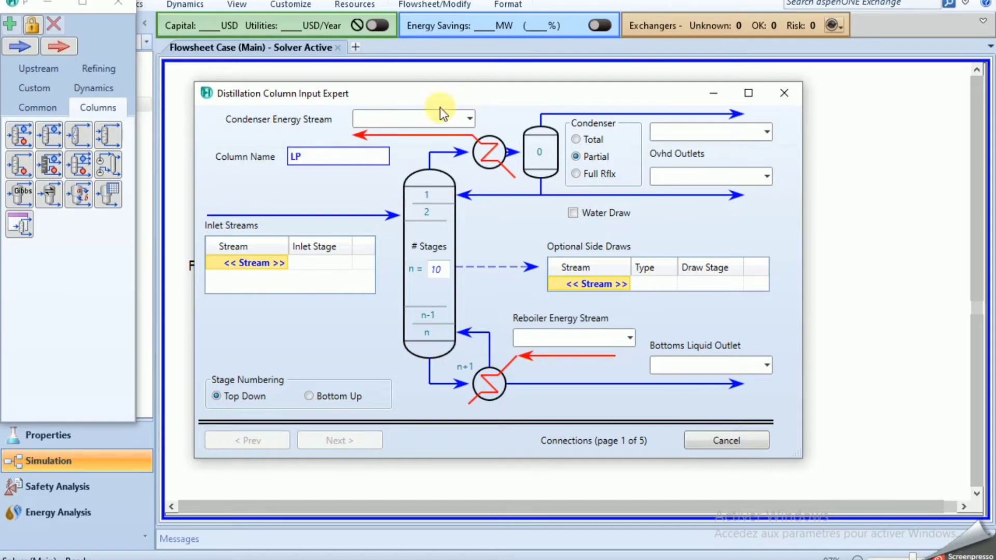
pyautogui.click(434, 114)
pyautogui.write('z')
pyautogui.click(539, 338)
pyautogui.write('z')
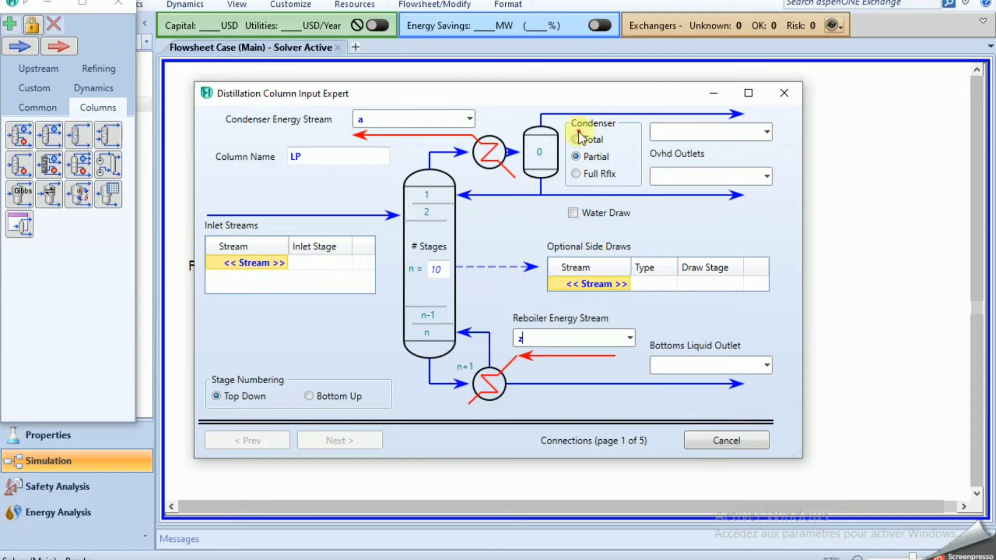
# Choose a total condenser and name the overhead liquid outlet ovhr and the bottoms liquid outlet water
pyautogui.click(586, 140)
pyautogui.click(681, 175)
pyautogui.write('ovhr')
pyautogui.click(689, 363)
pyautogui.write('water')
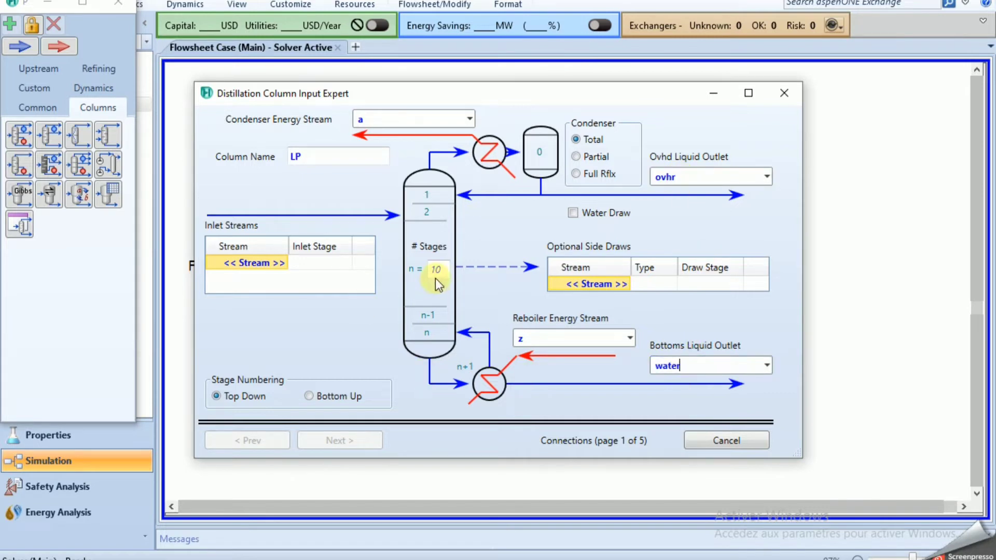
# Give the column 30 stages with Feed entering at stage 25, and accept the once-through regular Hysys reboiler
pyautogui.click(434, 276)
pyautogui.write('30')
pyautogui.click(349, 261)
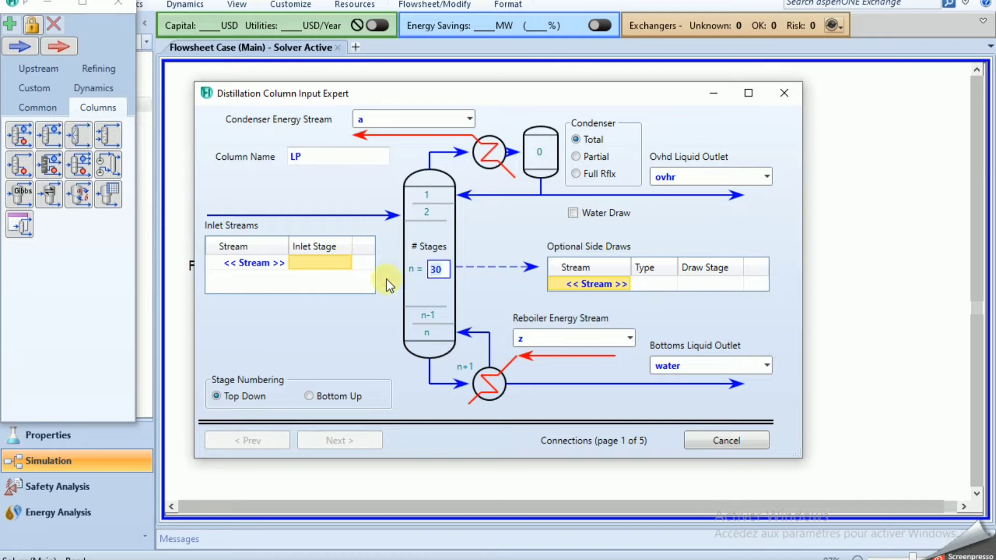
pyautogui.click(278, 264)
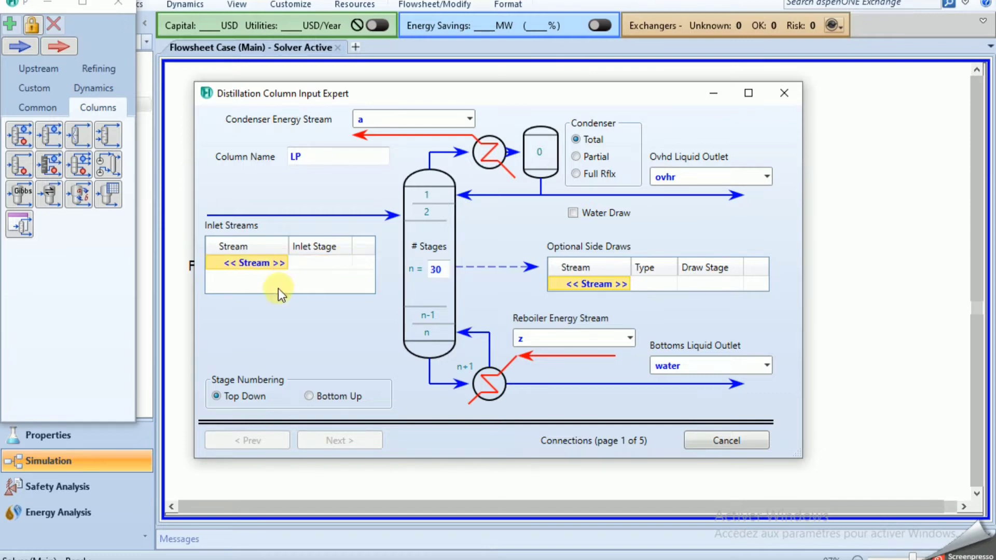
pyautogui.click(283, 264)
pyautogui.click(262, 287)
pyautogui.click(346, 263)
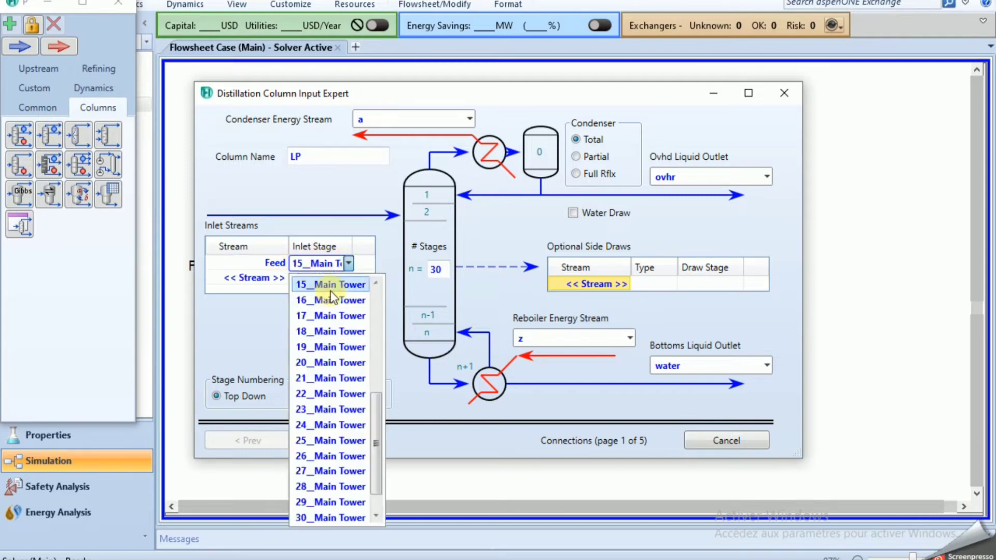
pyautogui.click(343, 440)
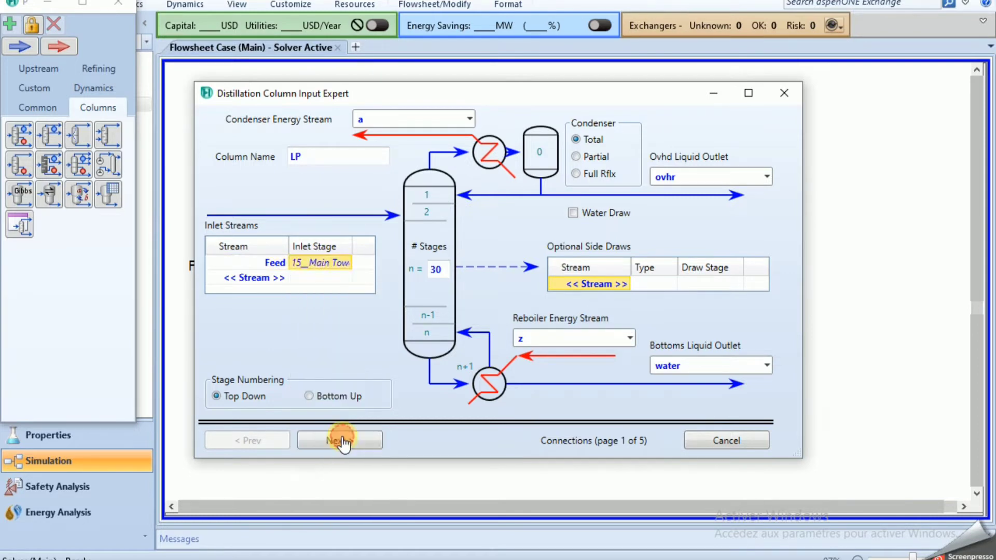
pyautogui.click(338, 343)
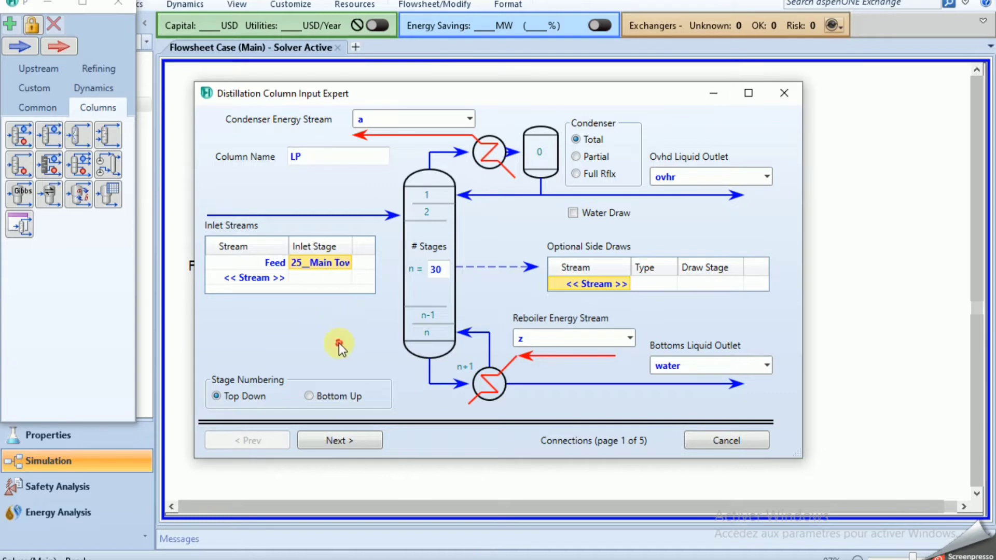
pyautogui.click(349, 444)
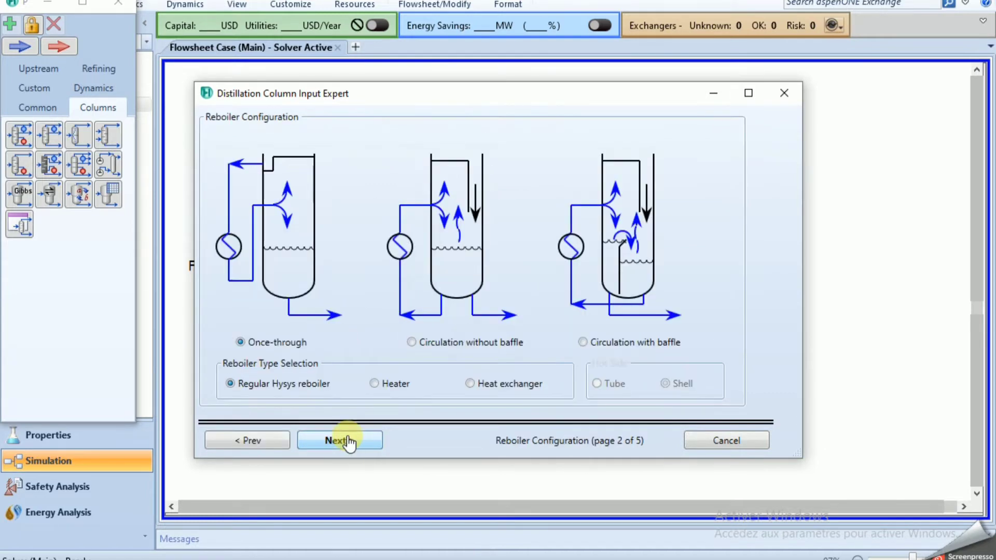
pyautogui.click(348, 441)
pyautogui.click(682, 154)
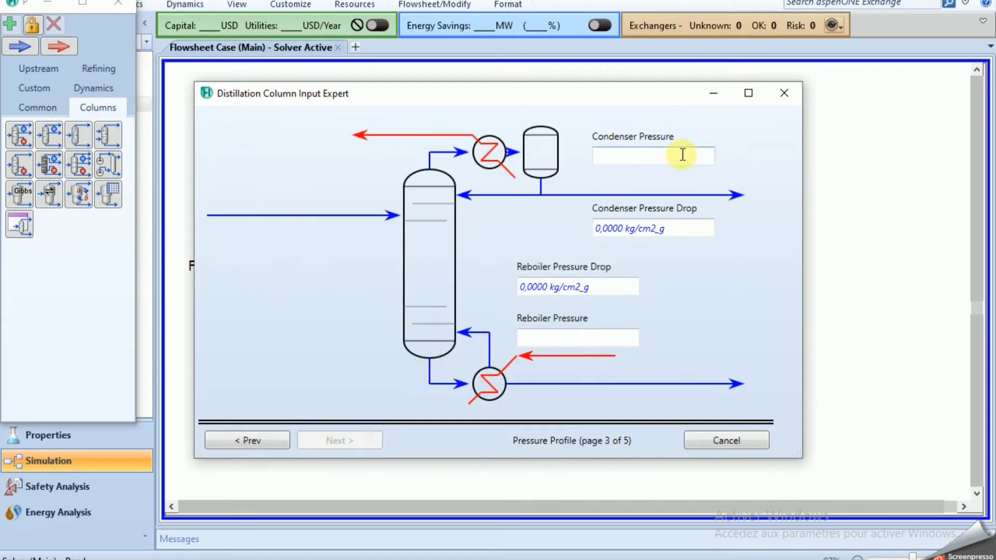
pyautogui.write('0.14')
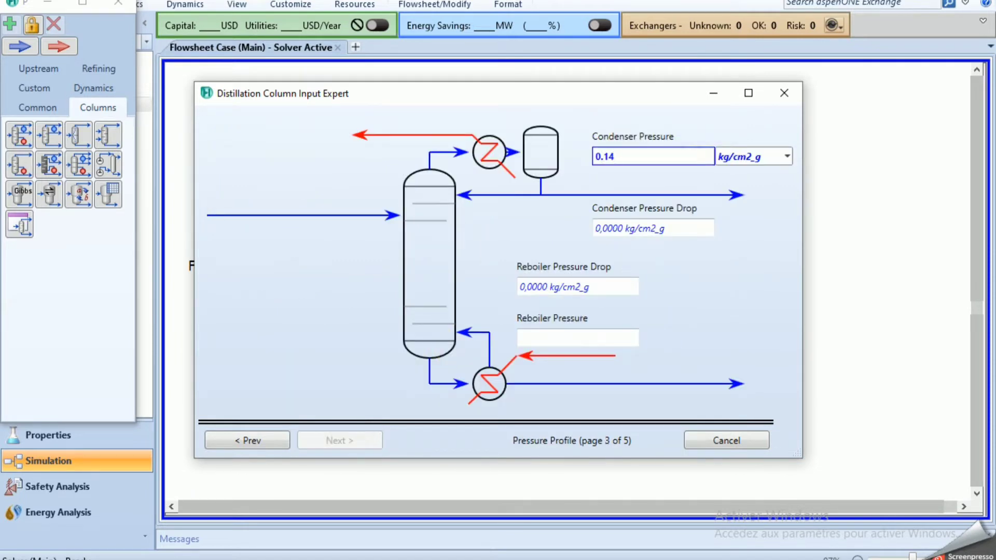
pyautogui.click(789, 152)
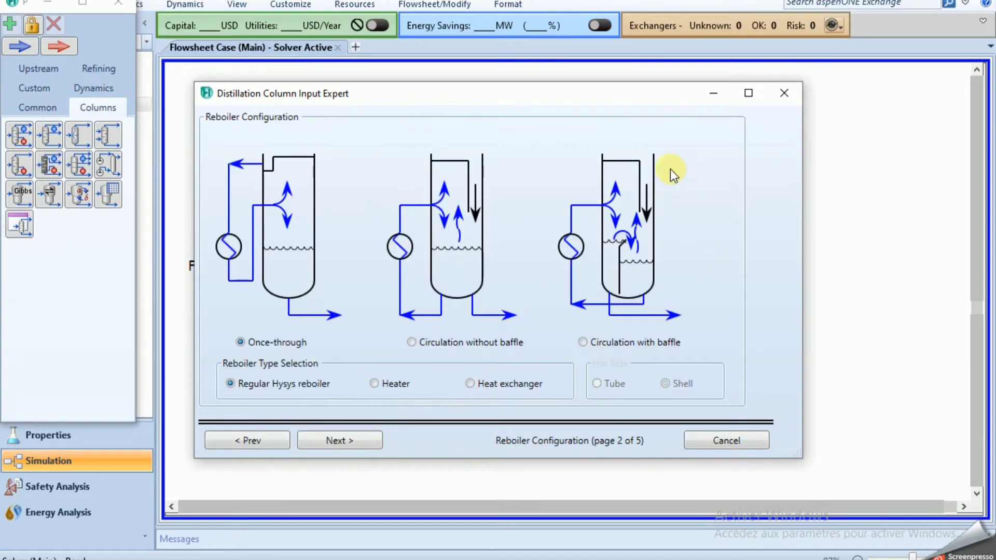
pyautogui.click(345, 443)
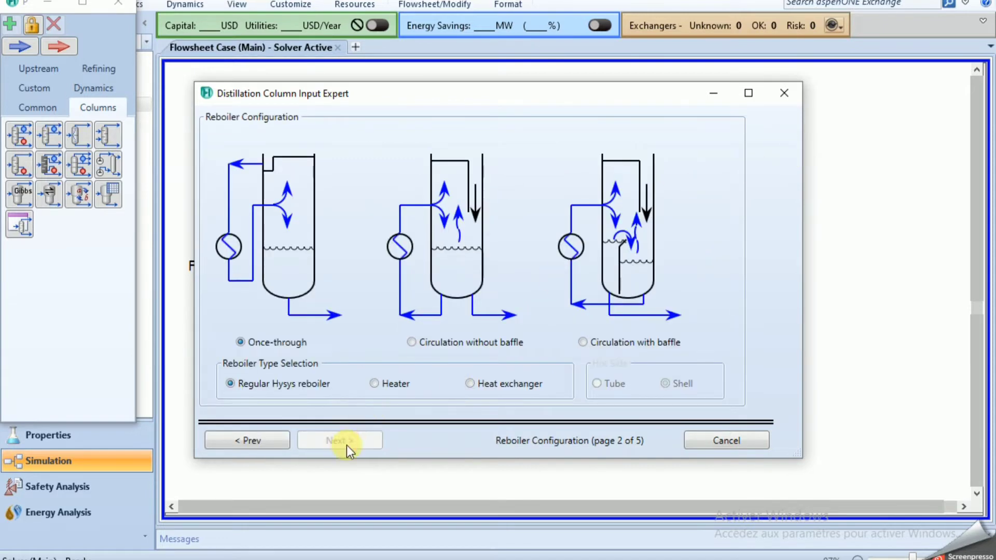
# Set the condenser pressure to 0.1 in the pressure profile, choosing bar as the unit
pyautogui.click(682, 155)
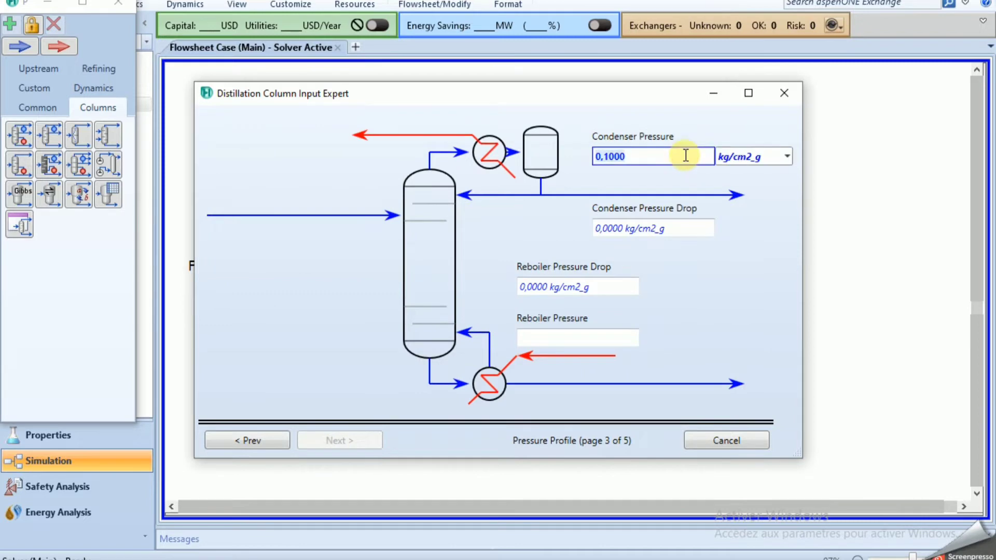
pyautogui.write('0.1')
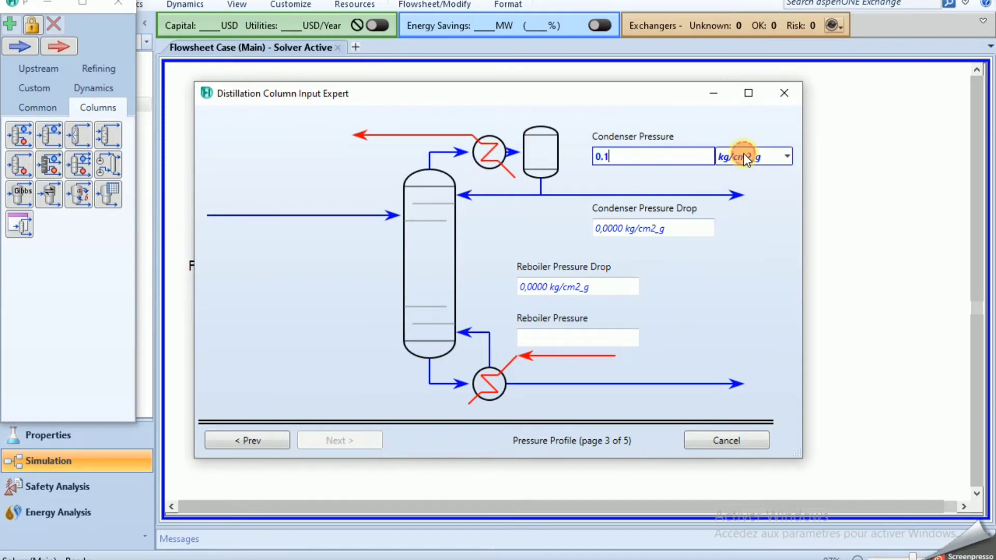
pyautogui.click(742, 155)
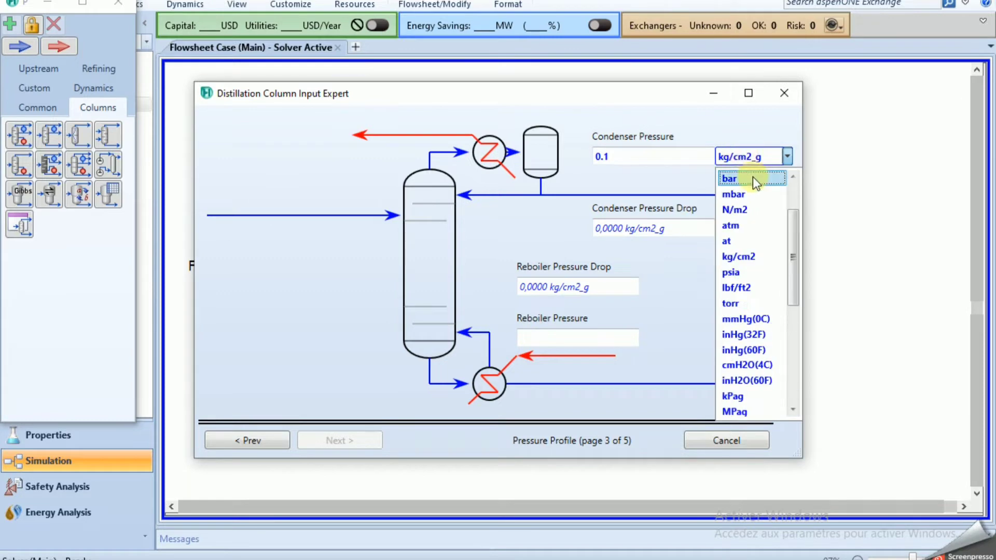
pyautogui.click(751, 176)
# Set the reboiler pressure to 0.1 and choose bar as its unit
pyautogui.click(553, 342)
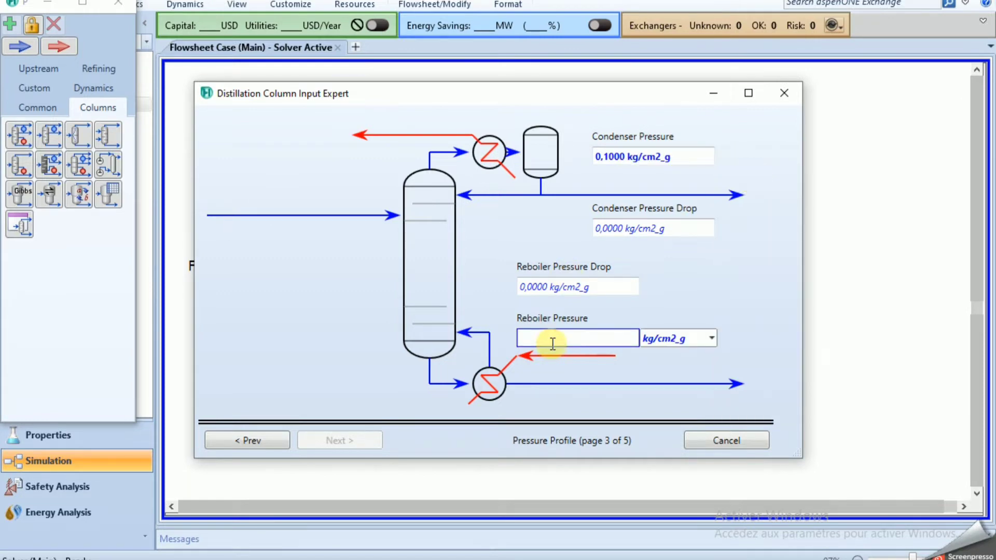
pyautogui.write('0.1')
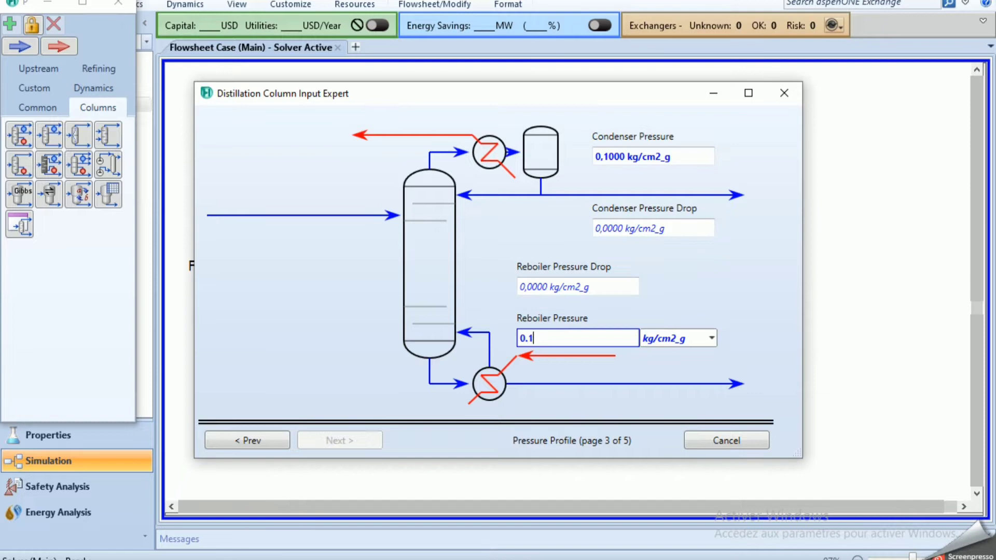
pyautogui.click(685, 340)
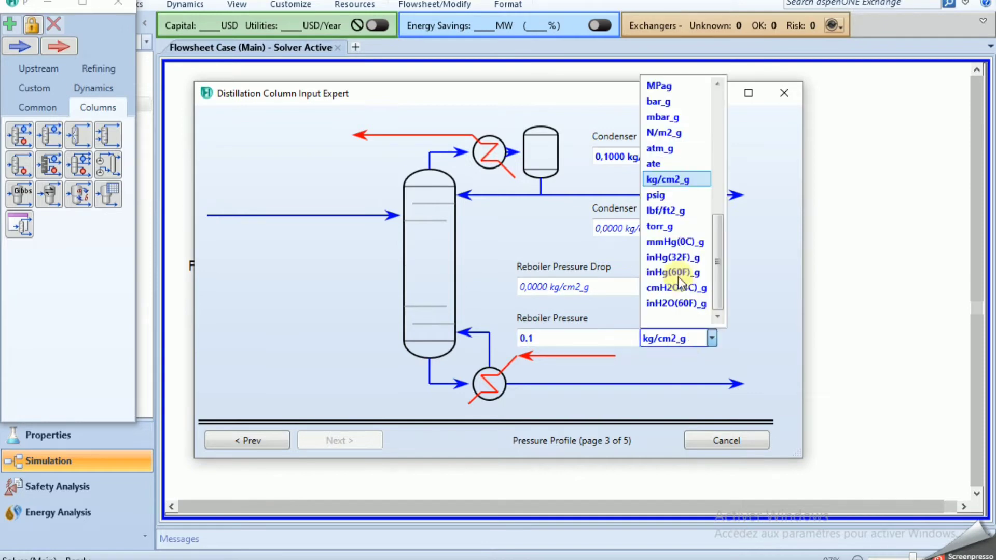
pyautogui.scroll(5, 673, 109)
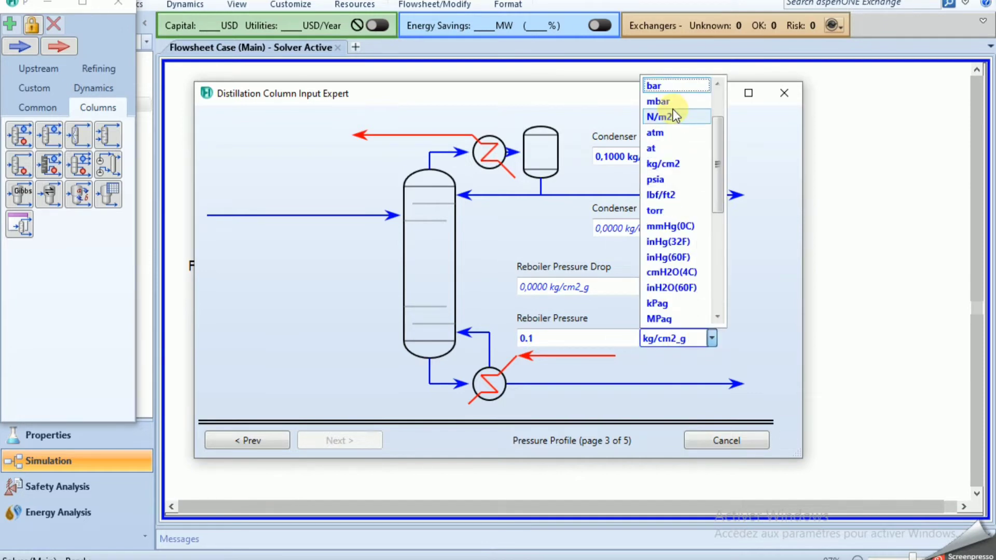
pyautogui.click(674, 87)
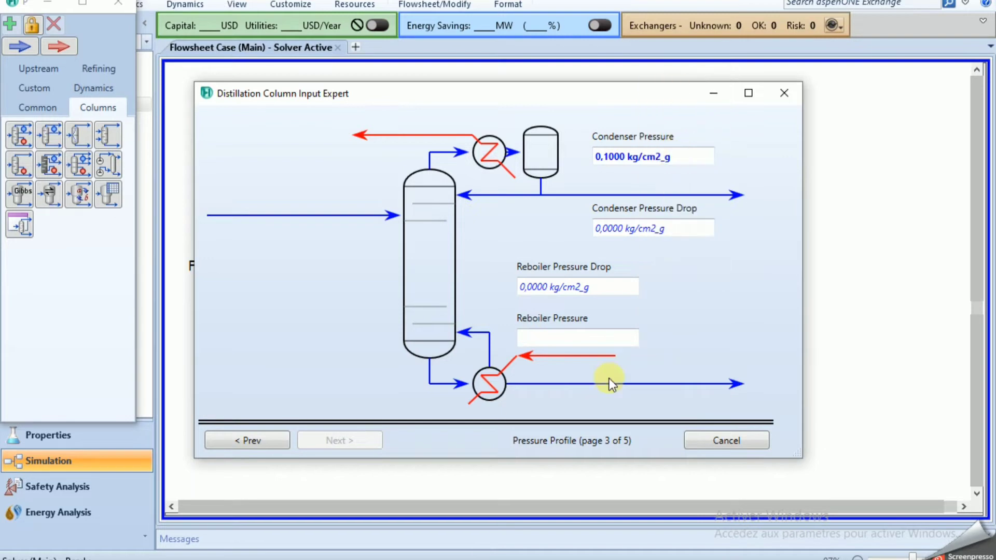
pyautogui.click(609, 378)
# Leave the optional temperature estimates and remaining specifications blank and complete the distillation column input expert
pyautogui.click(322, 443)
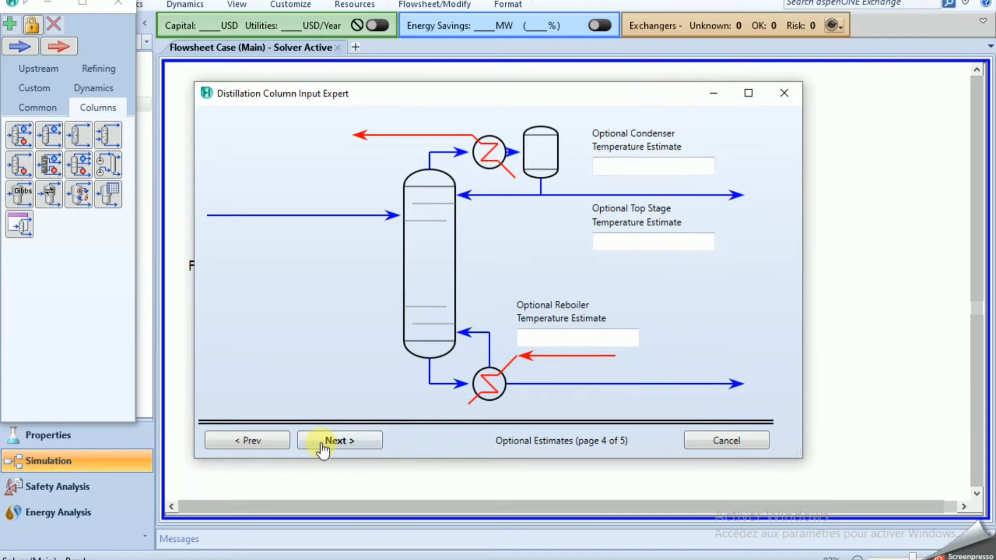
pyautogui.click(322, 443)
pyautogui.click(320, 441)
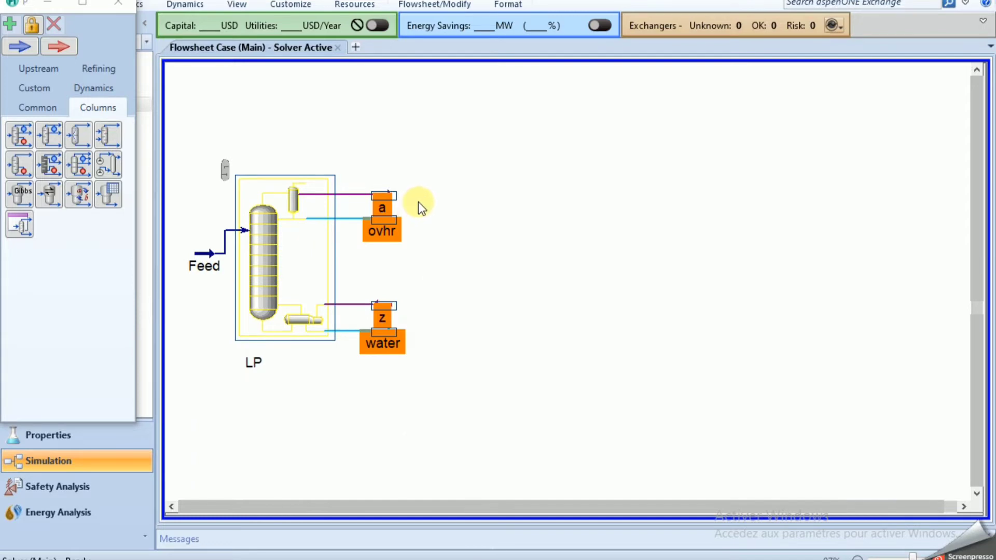
# Enlarge the LP column's property window and deactivate the Reflux Ratio and Distillate Rate specifications in its monitor
pyautogui.moveTo(414, 133); pyautogui.dragTo(415, 1)
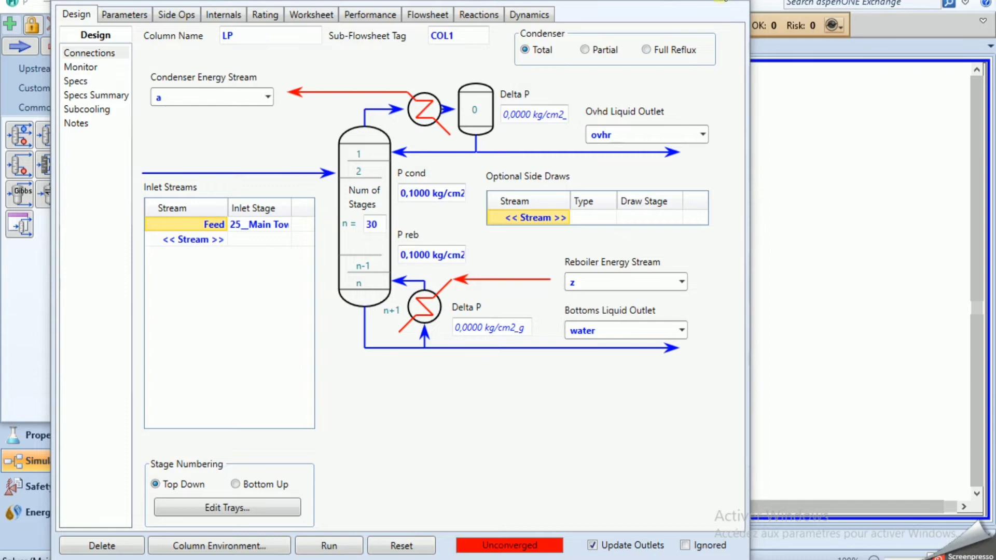
pyautogui.click(710, 2)
pyautogui.click(42, 62)
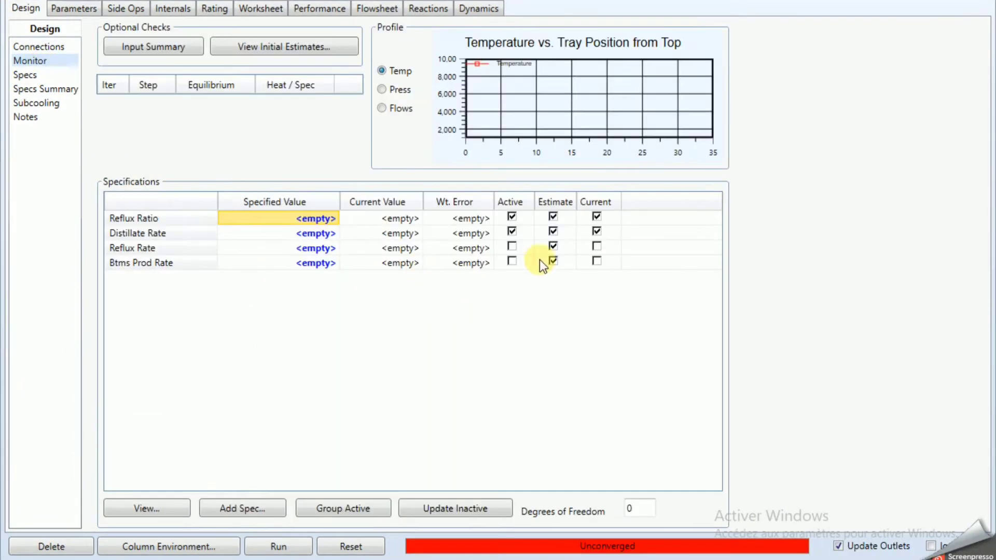
pyautogui.click(513, 216)
pyautogui.click(512, 232)
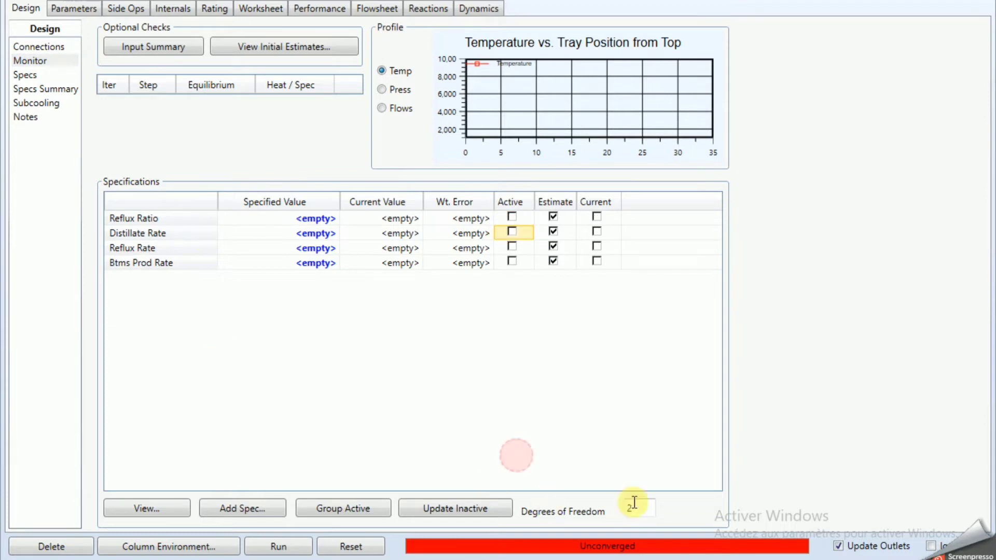
# Check the LP column targets in the Word objective document and add a Column Component Recovery specification to the column
pyautogui.click(257, 509)
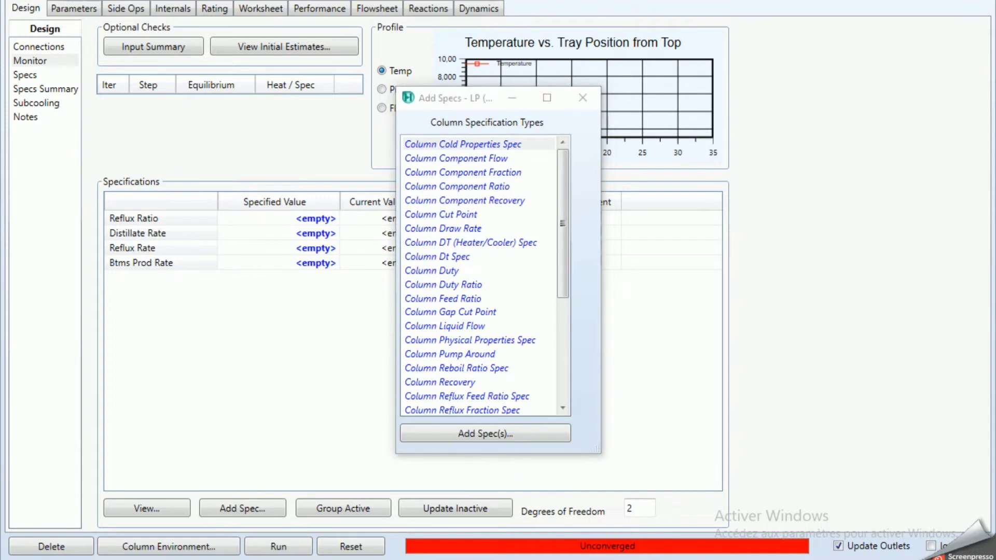
pyautogui.click(466, 559)
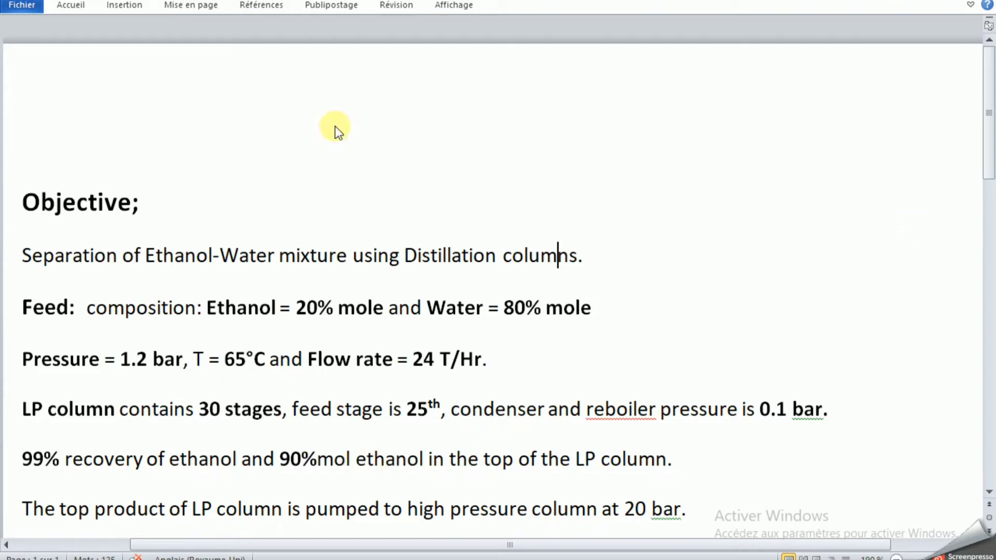
pyautogui.click(896, 0)
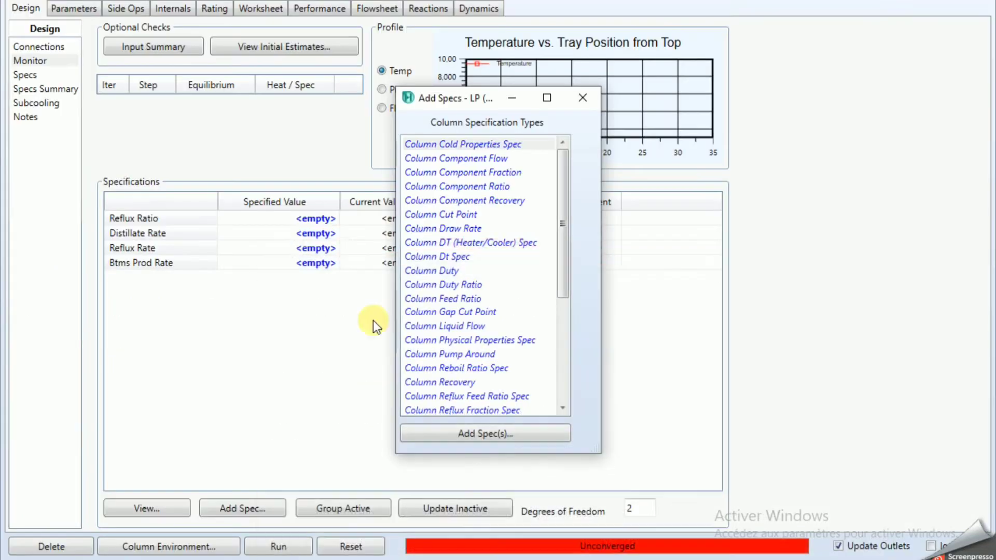
pyautogui.click(493, 202)
pyautogui.click(487, 434)
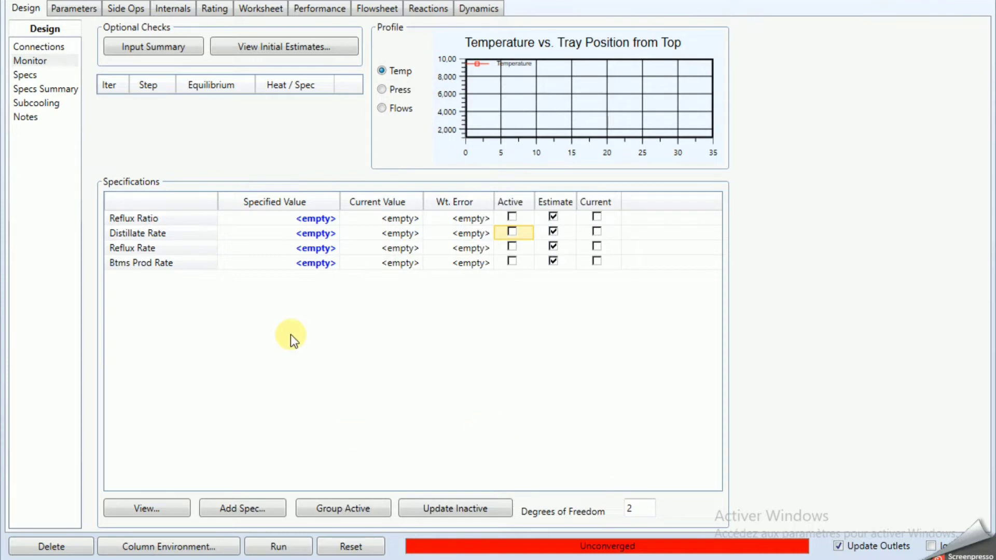
# Define the component recovery specification on the ovhr stream with a value of 0.99 for Ethanol
pyautogui.click(326, 231)
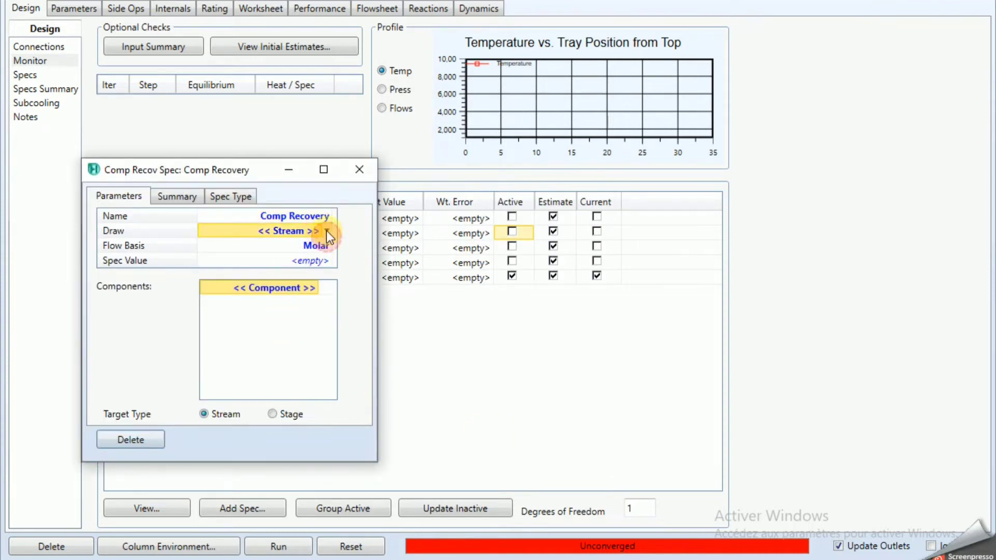
pyautogui.click(325, 231)
pyautogui.click(285, 254)
pyautogui.click(310, 261)
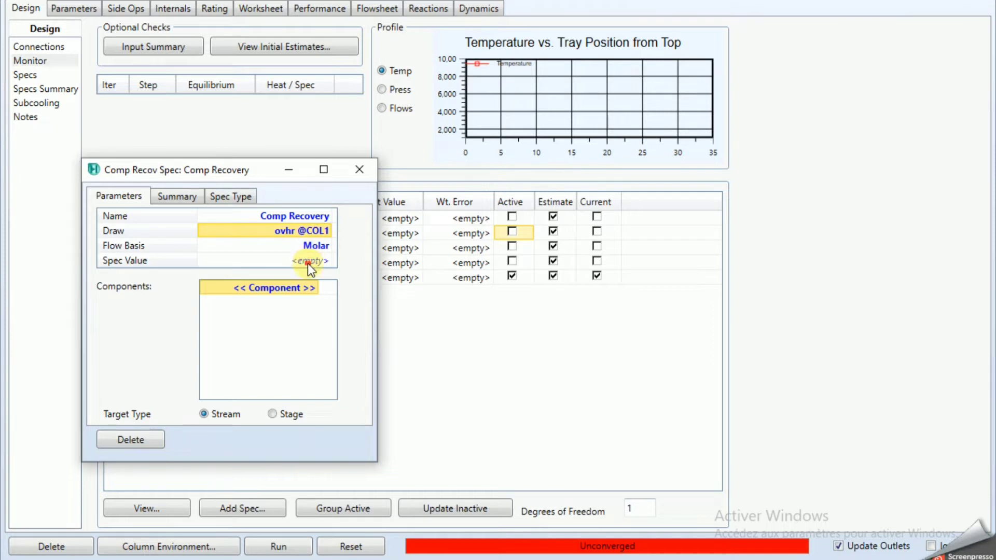
pyautogui.write('0.99')
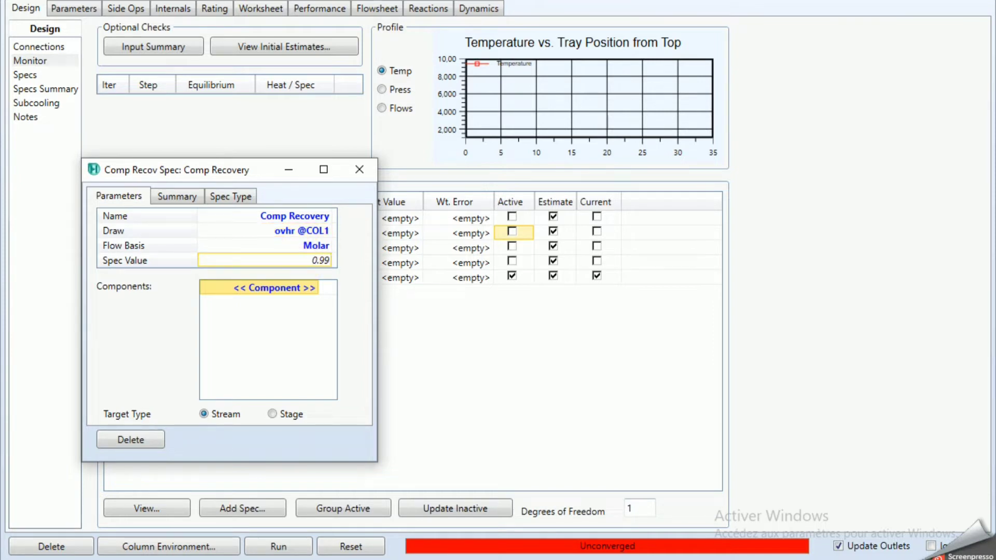
pyautogui.click(316, 289)
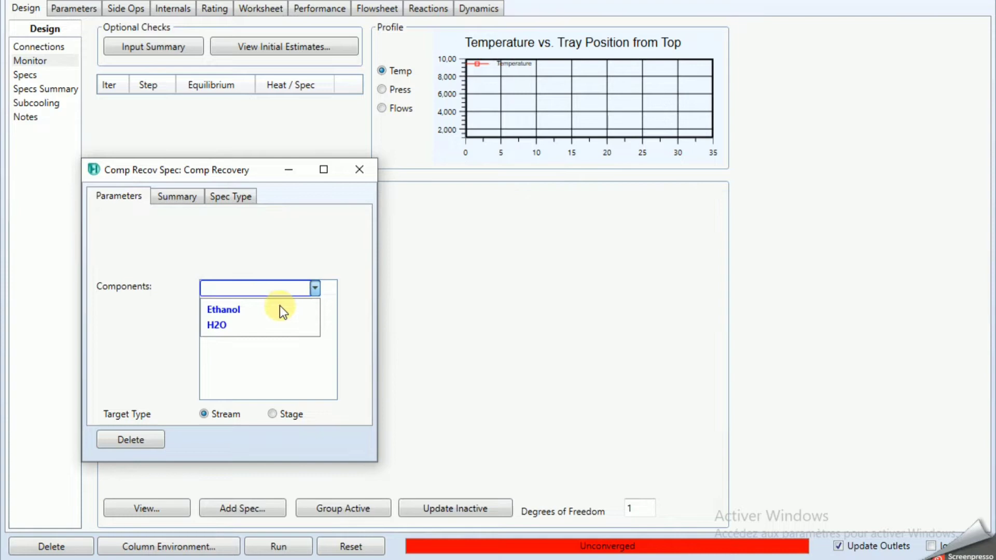
pyautogui.click(277, 308)
pyautogui.click(359, 168)
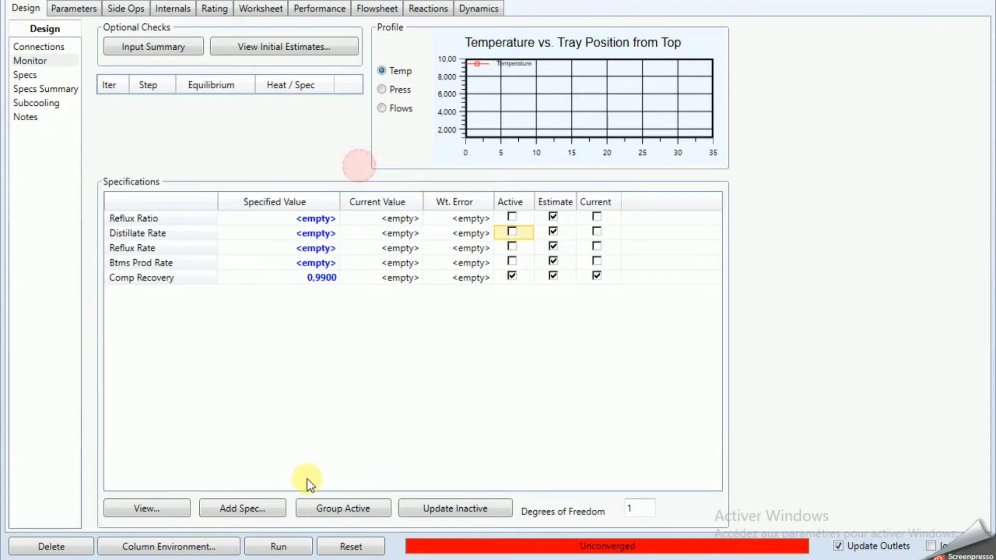
# Add a Column Component Fraction specification and set its target type to Stream
pyautogui.click(256, 511)
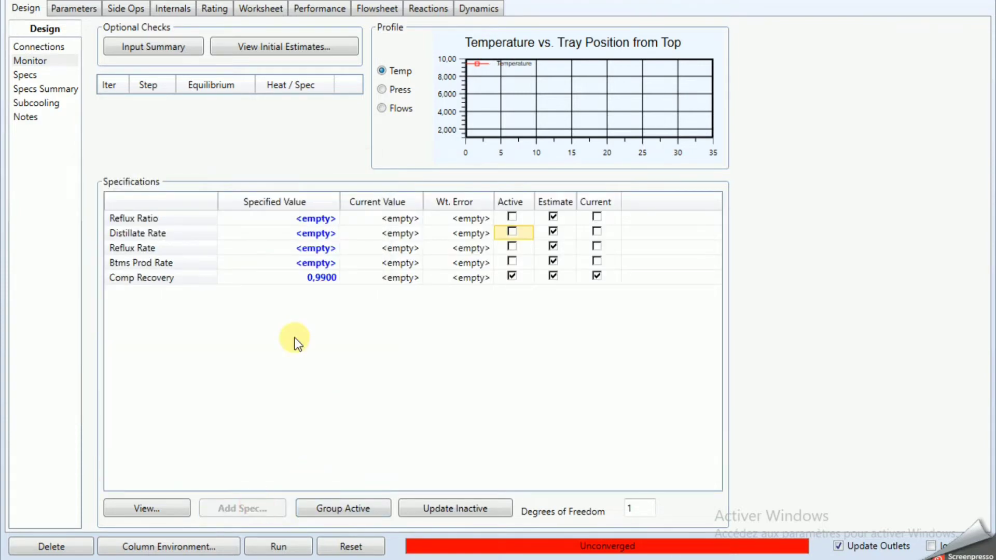
pyautogui.click(449, 173)
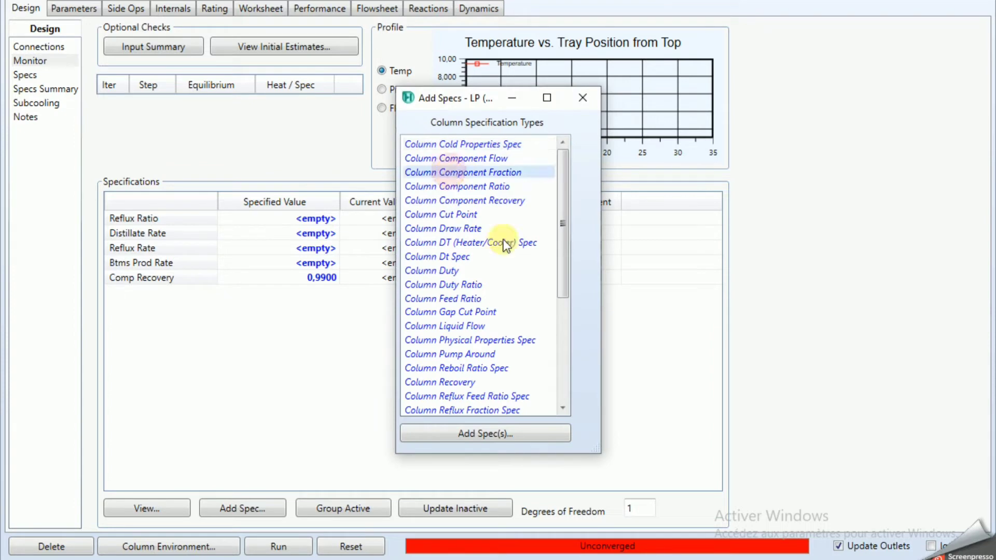
pyautogui.click(471, 438)
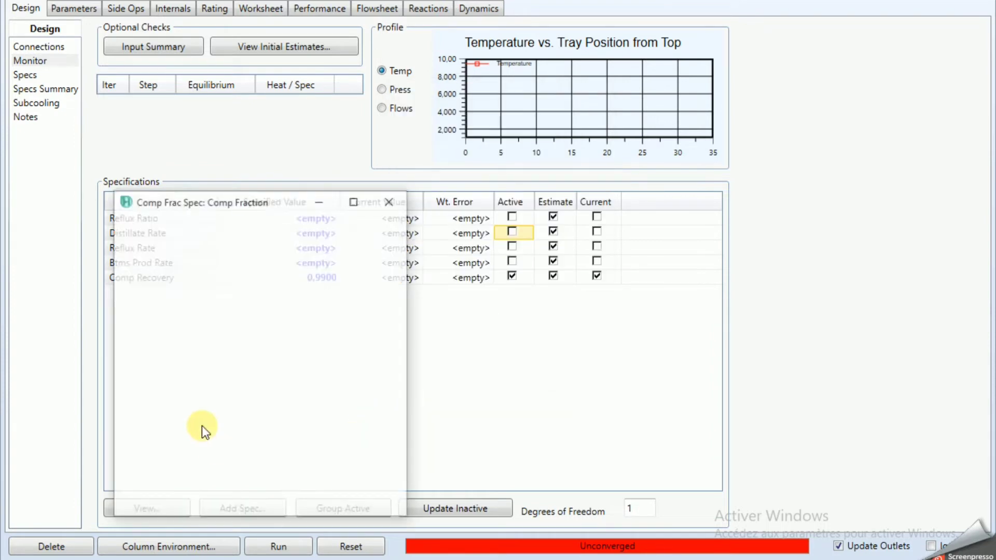
pyautogui.click(237, 473)
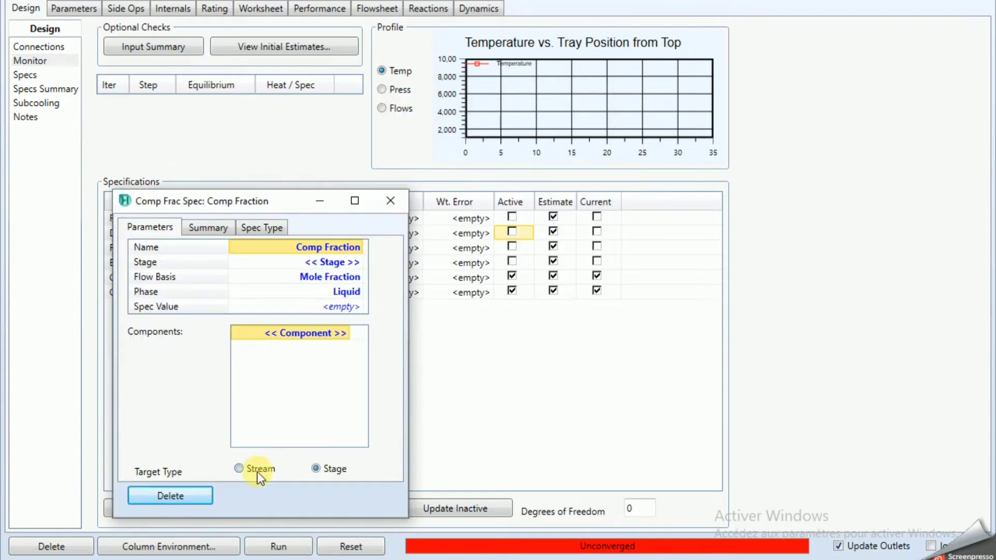
# Define the component fraction specification on the ovhr stream with a mole fraction of 0.9 for Ethanol
pyautogui.click(351, 261)
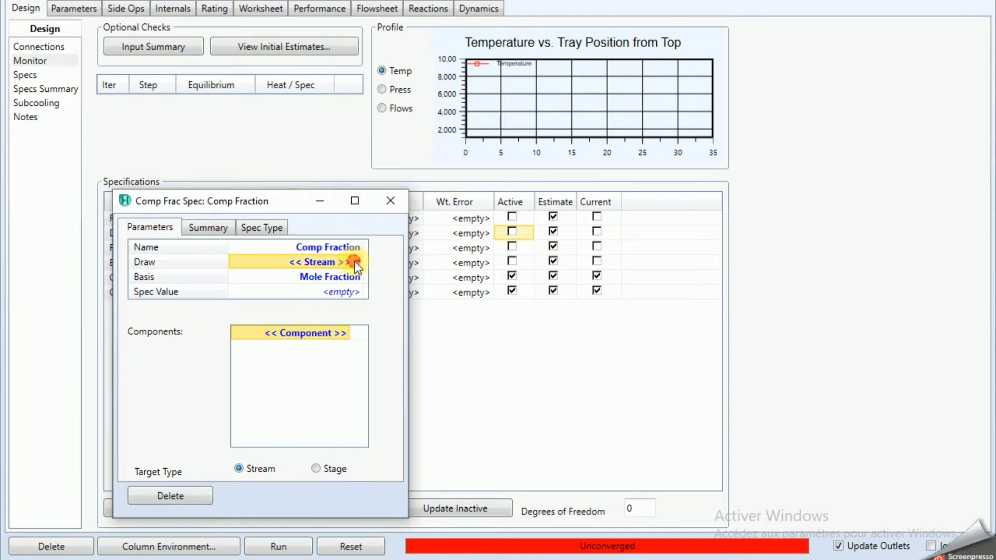
pyautogui.click(362, 261)
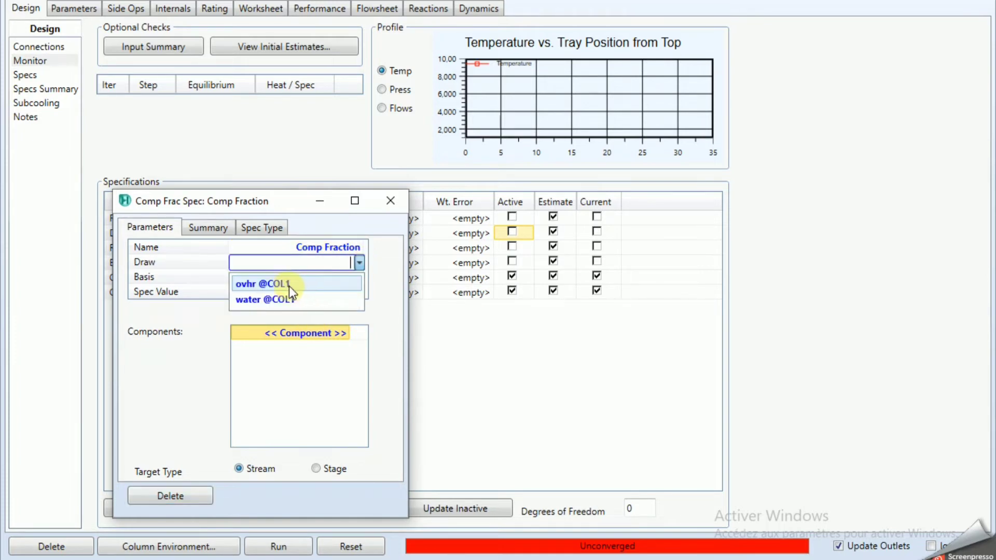
pyautogui.click(289, 285)
pyautogui.click(284, 297)
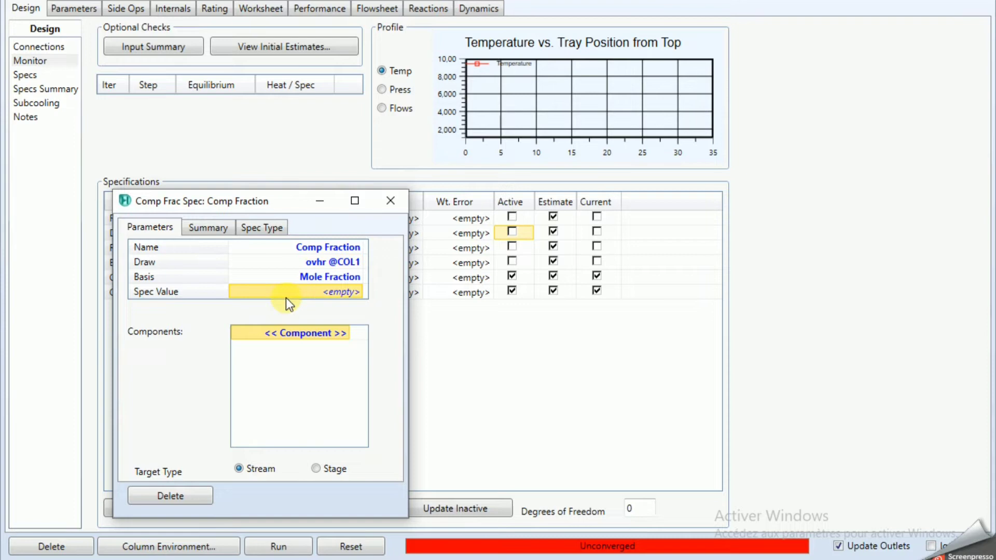
pyautogui.write('0.9')
pyautogui.click(343, 337)
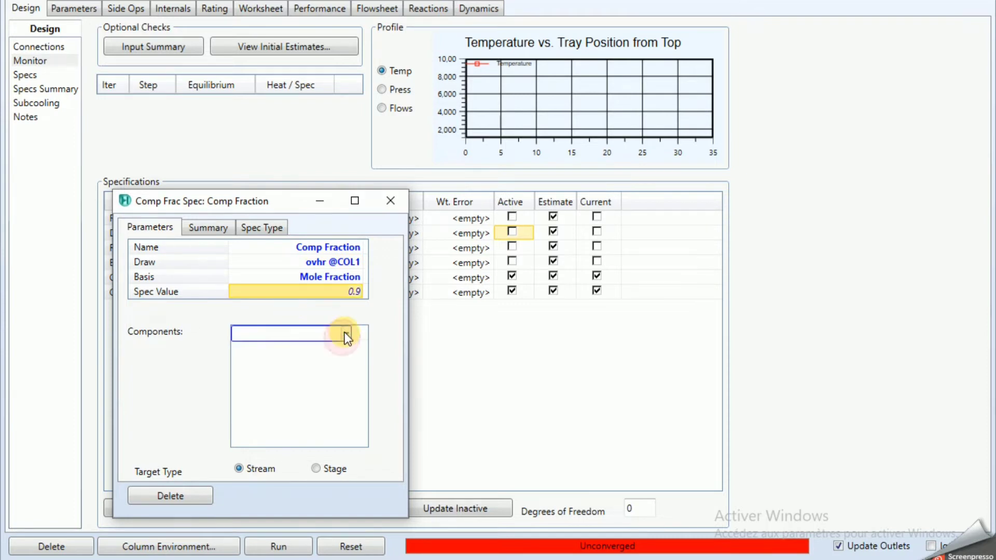
pyautogui.click(318, 351)
pyautogui.click(390, 319)
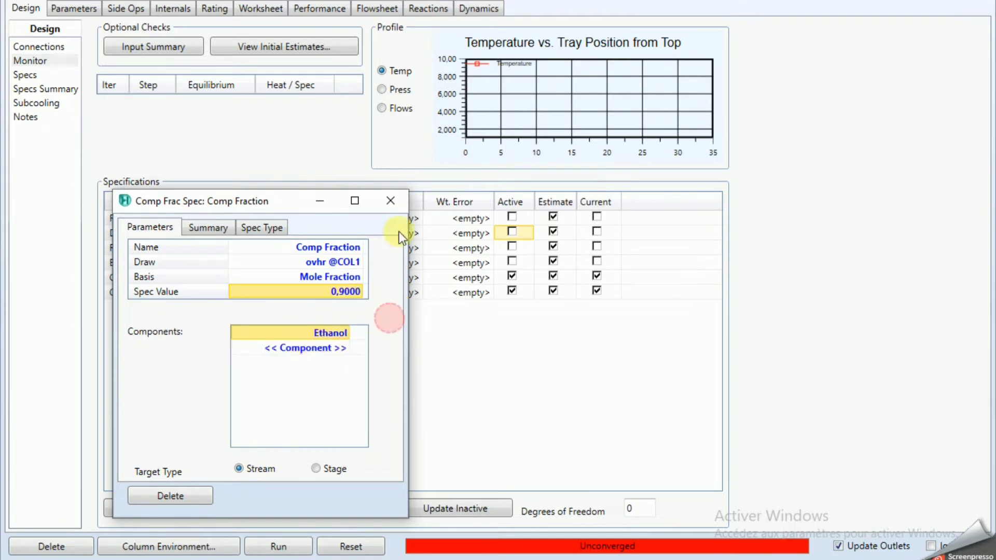
pyautogui.click(390, 201)
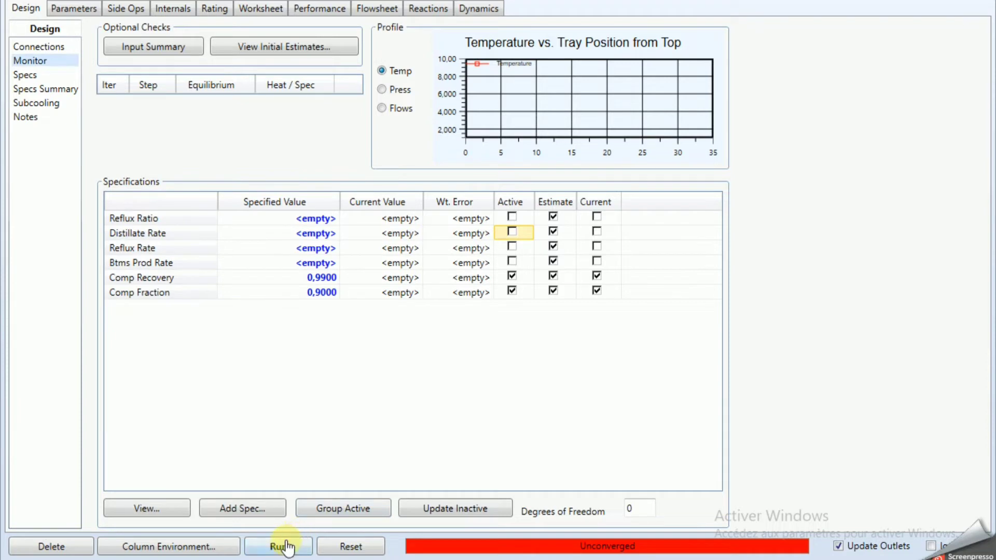
# Run the LP column solver with the recovery and fraction specifications, and stop the calculation while it is still iterating
pyautogui.click(286, 547)
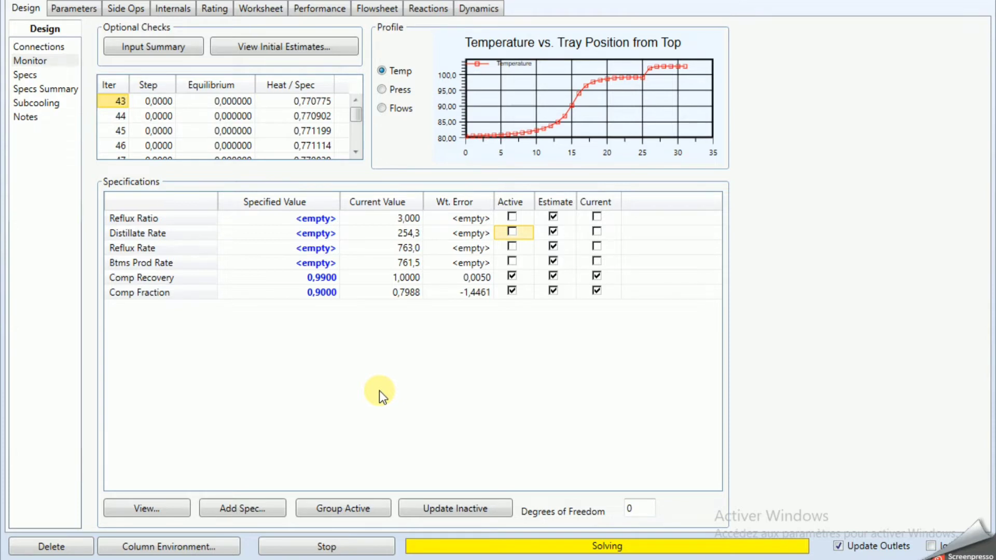
pyautogui.click(332, 548)
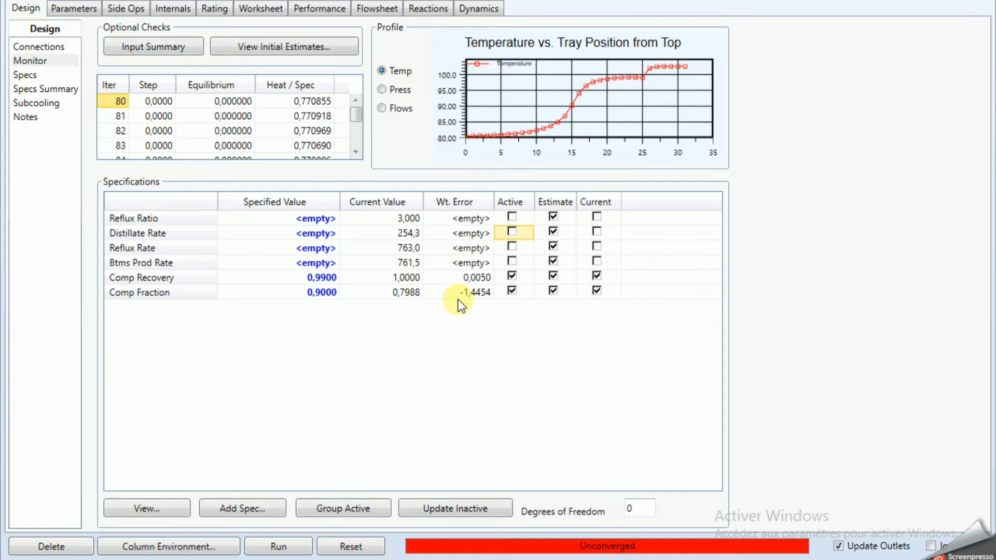
# Examine the feed's molar flow in the column worksheet and the feed's ethanol mole percentage in the Word objective document
pyautogui.click(304, 238)
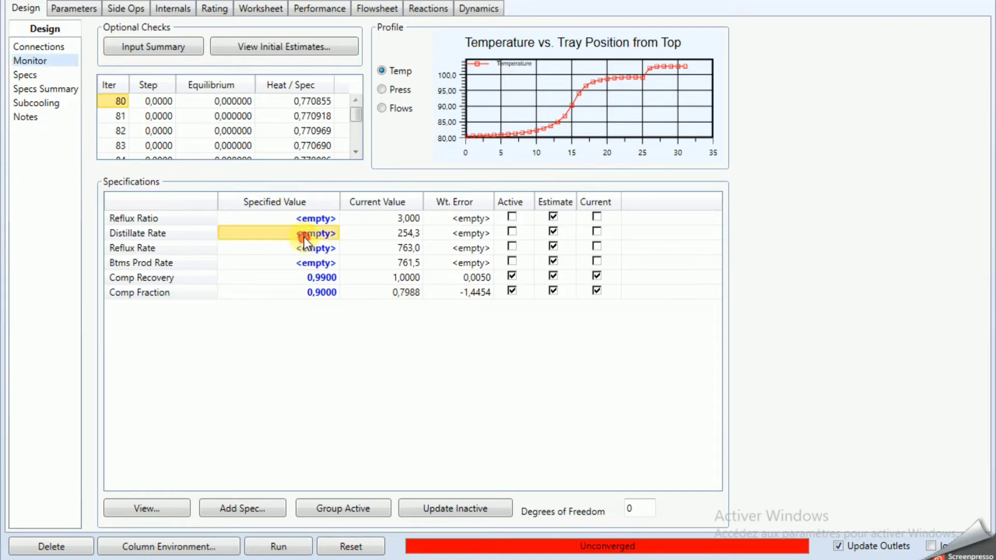
pyautogui.click(276, 9)
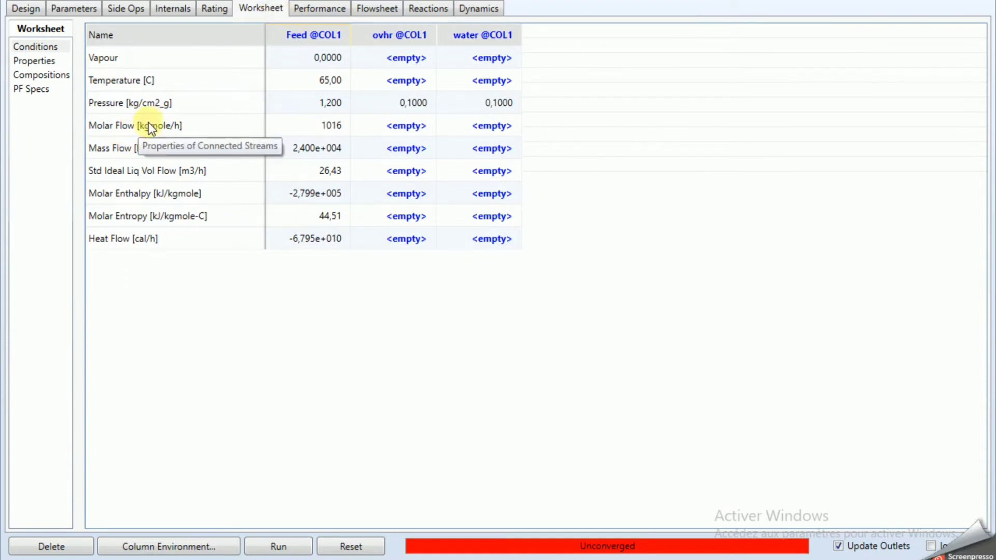
pyautogui.click(319, 126)
pyautogui.click(170, 125)
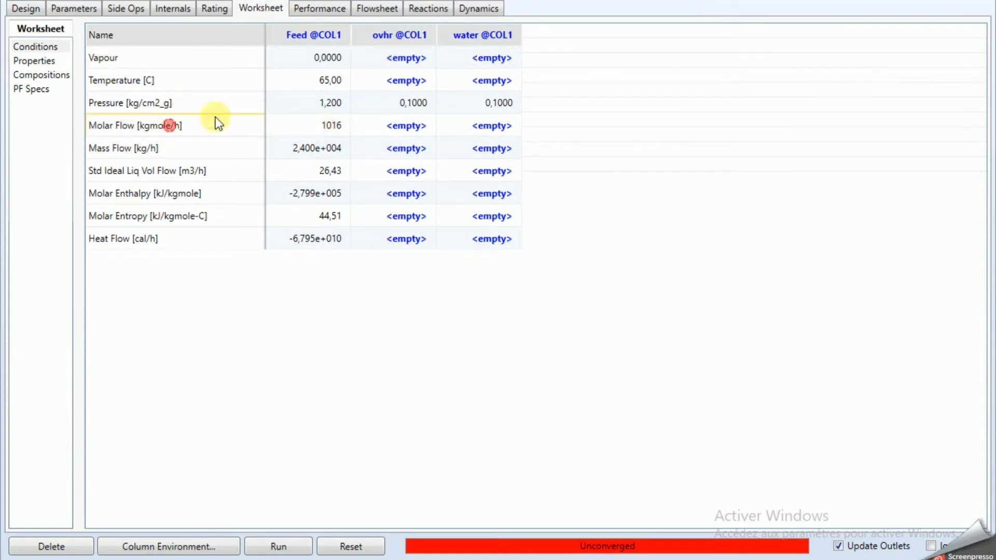
pyautogui.click(38, 4)
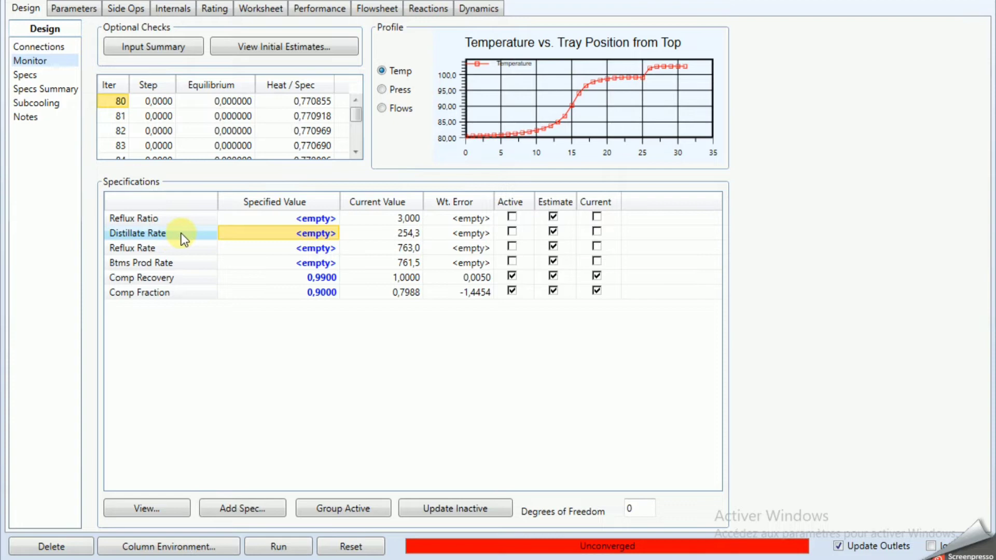
pyautogui.moveTo(411, 235)
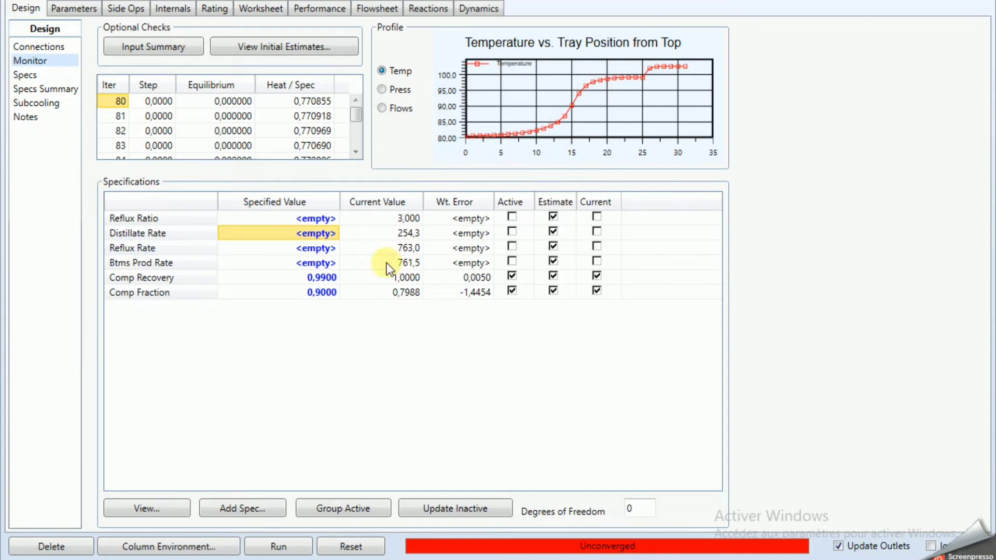
pyautogui.hotkey('alt', 'Tab')
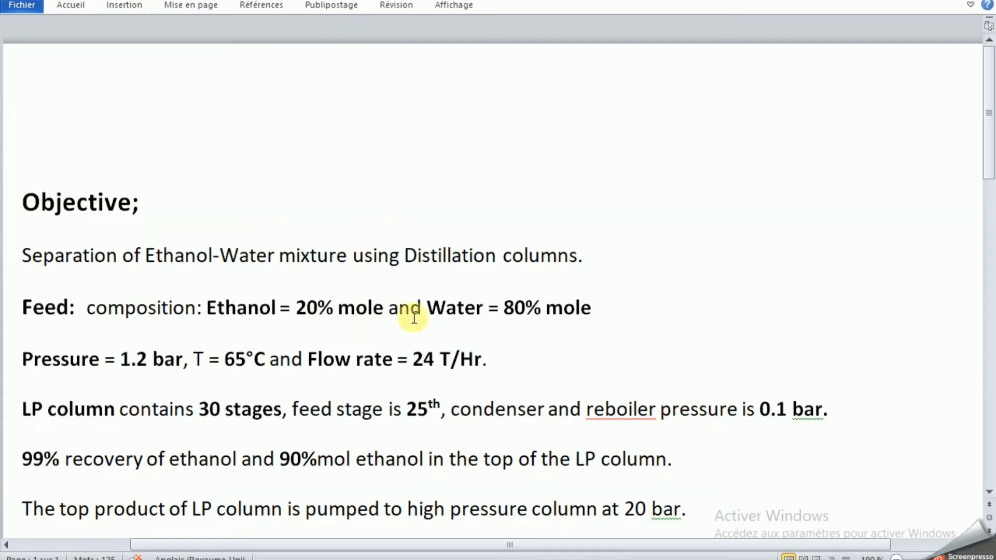
pyautogui.click(277, 312)
pyautogui.moveTo(299, 308); pyautogui.dragTo(321, 309)
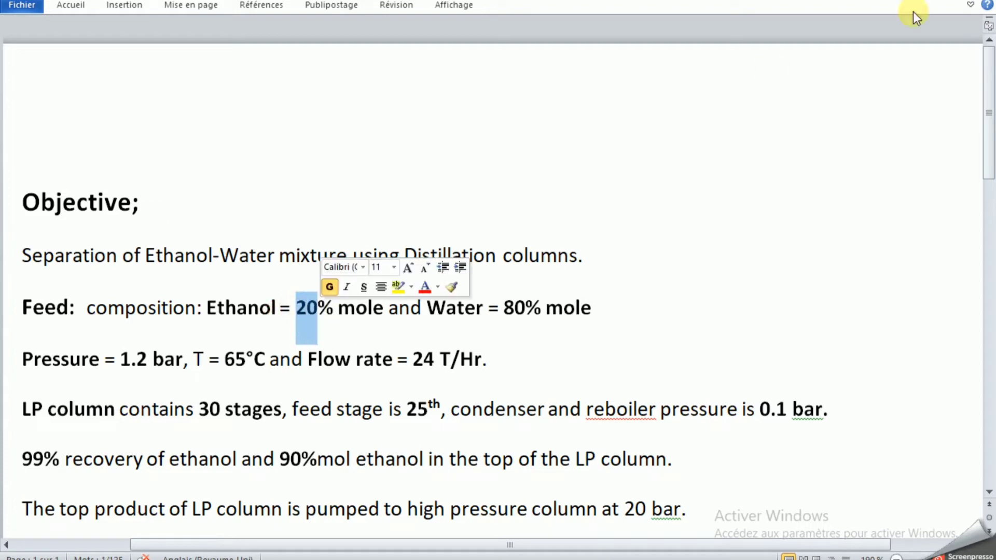
pyautogui.click(740, 229)
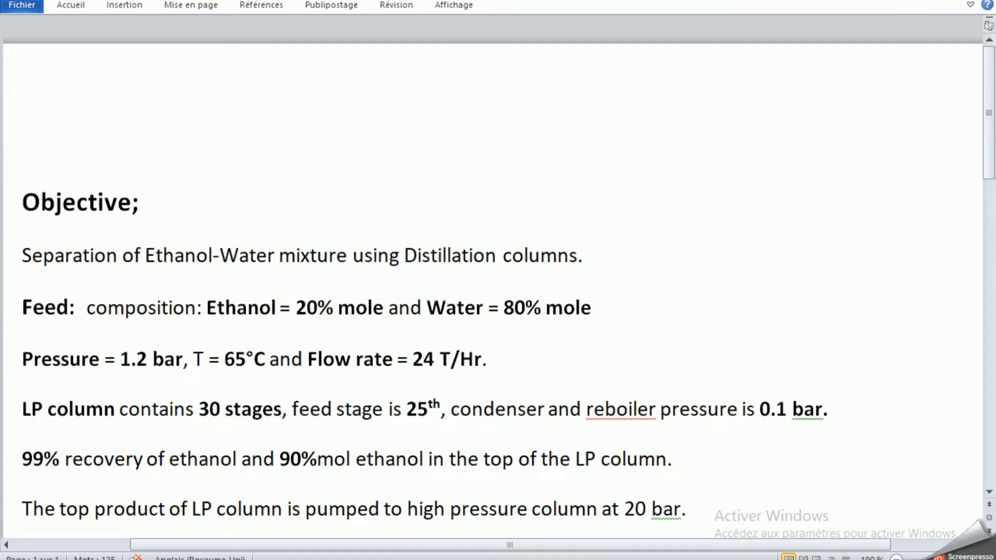
pyautogui.hotkey('alt', 'Tab')
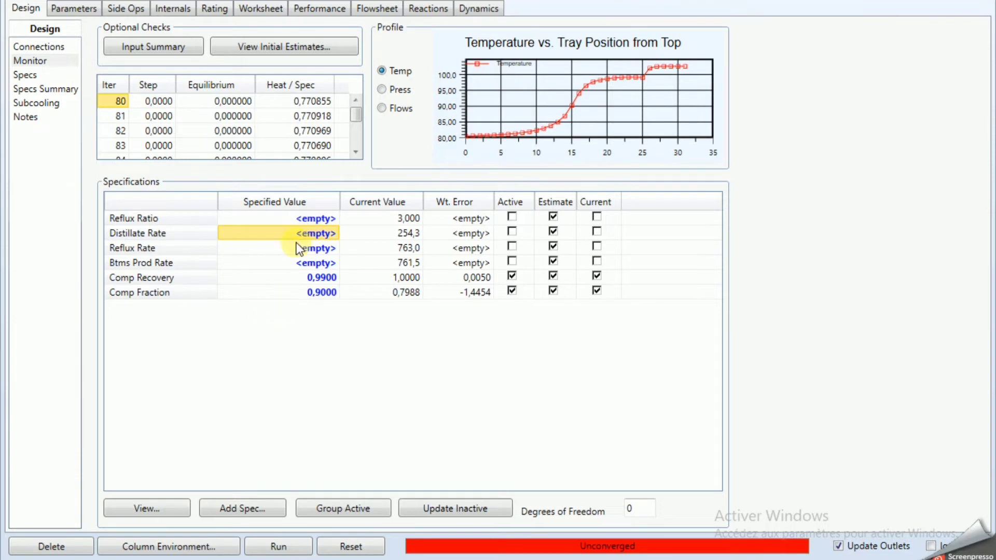
# Set the Distillate Rate specification to 220 kgmole/h as an estimate, run the LP column, and return to the flowsheet
pyautogui.write('220')
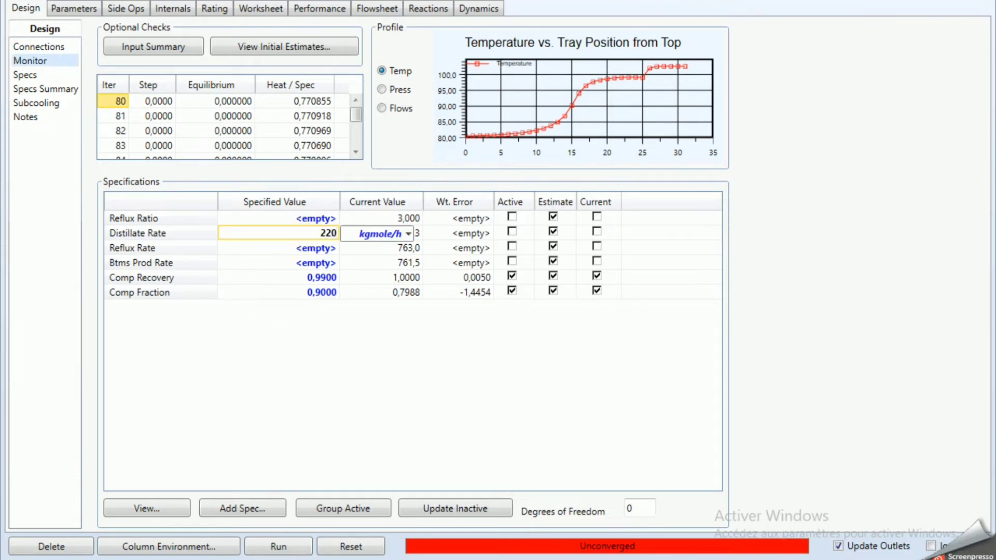
pyautogui.click(492, 394)
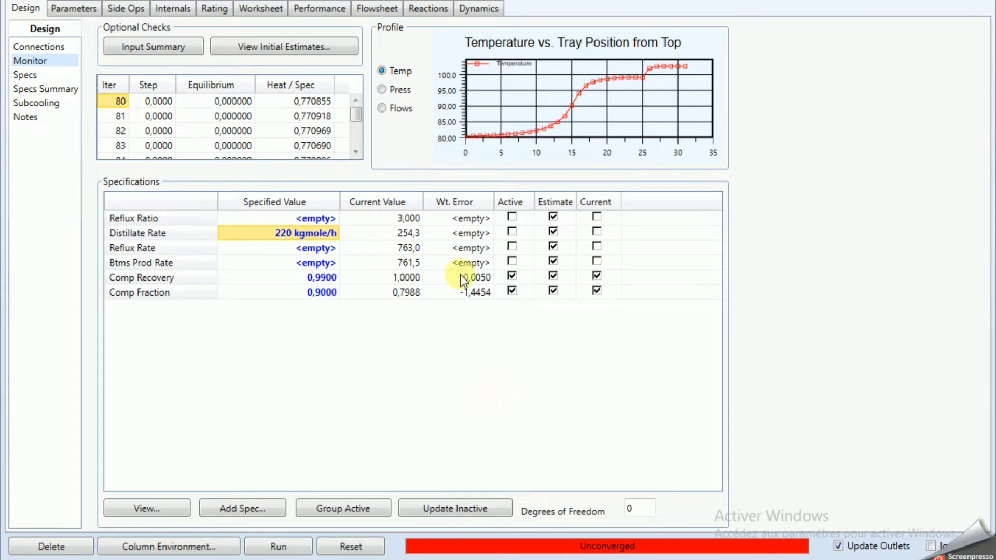
pyautogui.click(552, 231)
pyautogui.click(284, 546)
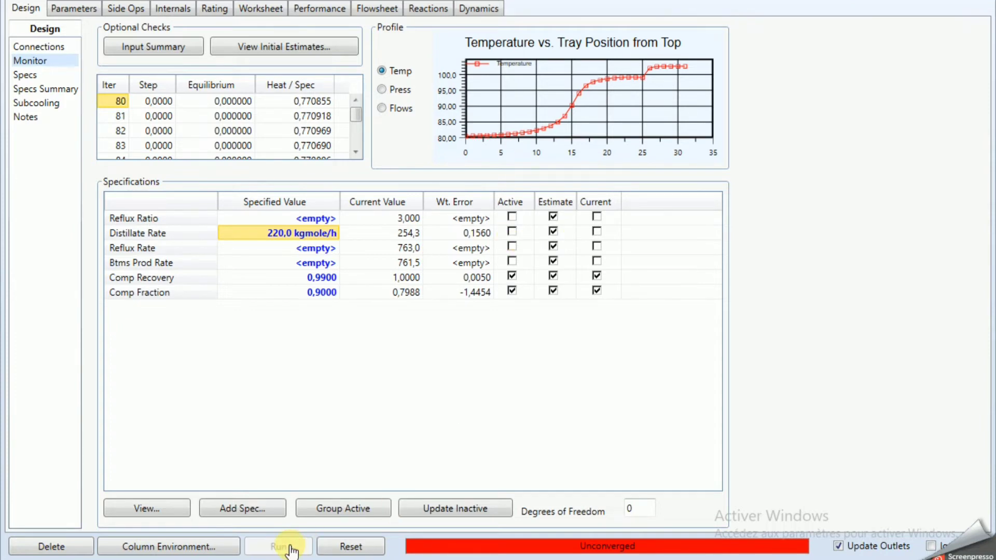
pyautogui.click(774, 185)
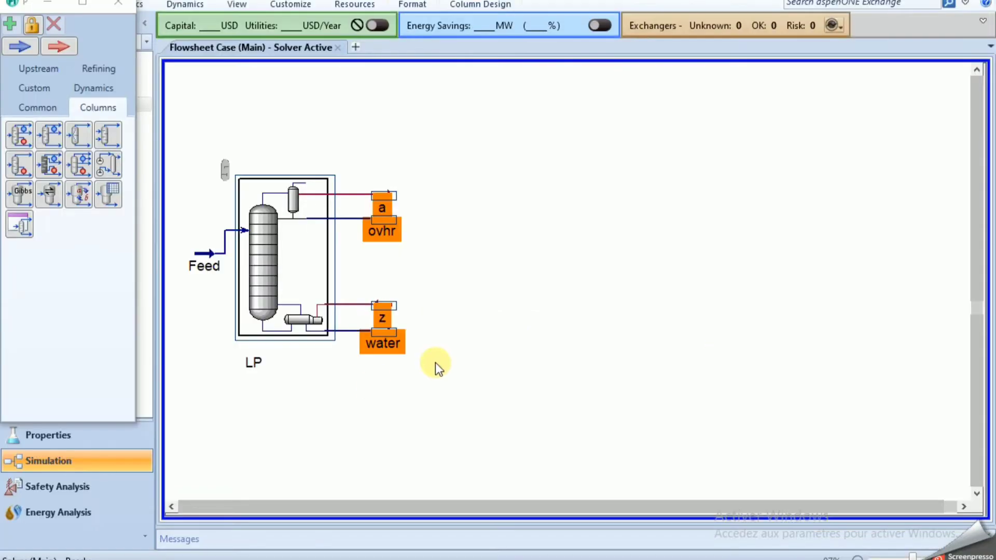
# Move the ovhr stream on the flowsheet farther away from the LP column
pyautogui.click(644, 283)
pyautogui.click(560, 193)
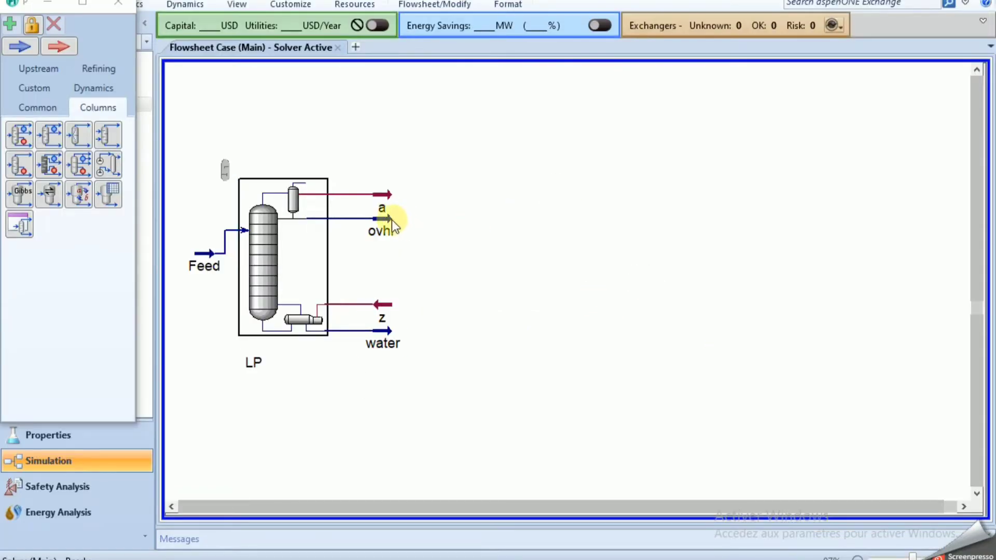
pyautogui.moveTo(423, 174); pyautogui.dragTo(470, 203)
pyautogui.click(468, 216)
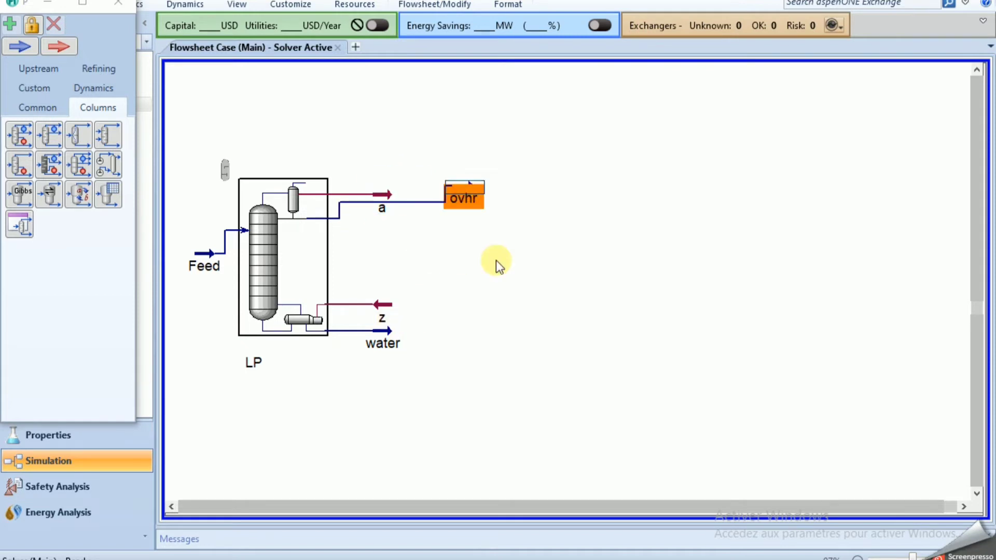
pyautogui.click(544, 412)
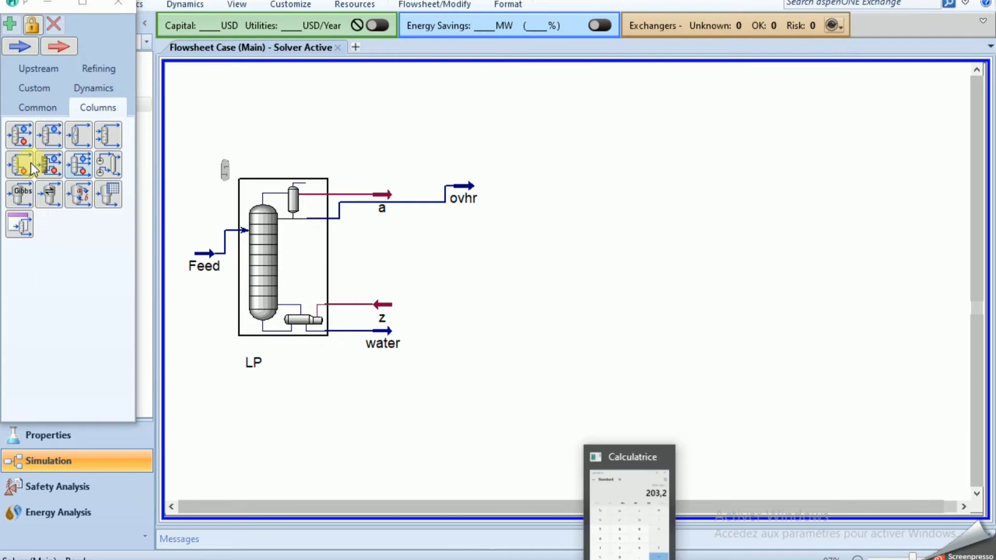
# Add a second distillation column to the flowsheet, to the right of the LP column and its product streams
pyautogui.click(24, 138)
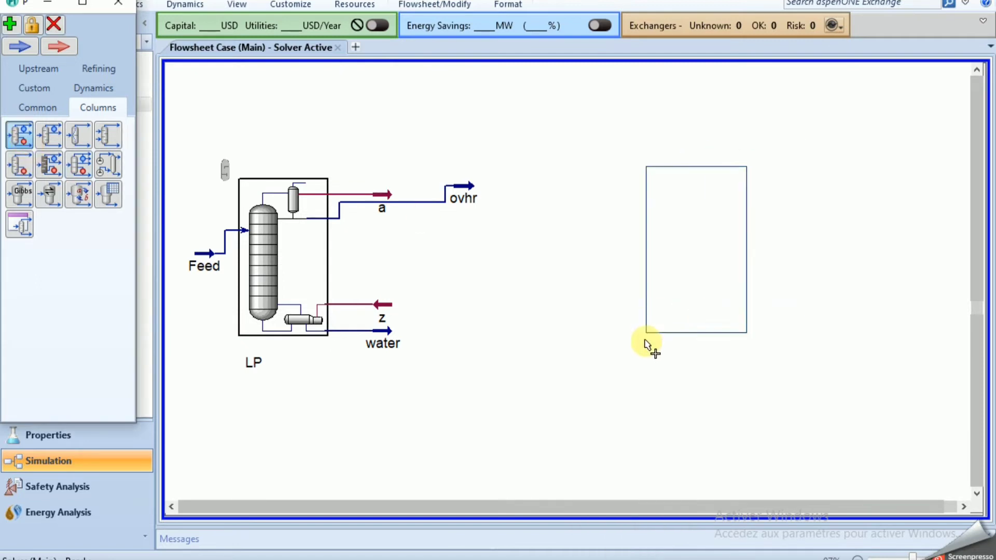
pyautogui.click(595, 341)
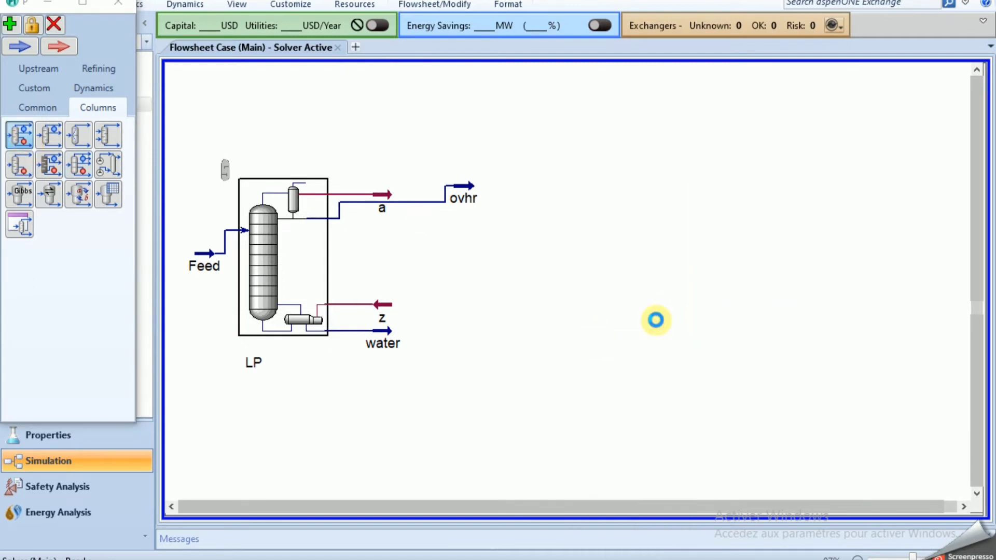
pyautogui.click(704, 413)
pyautogui.click(642, 250)
pyautogui.doubleClick(643, 250)
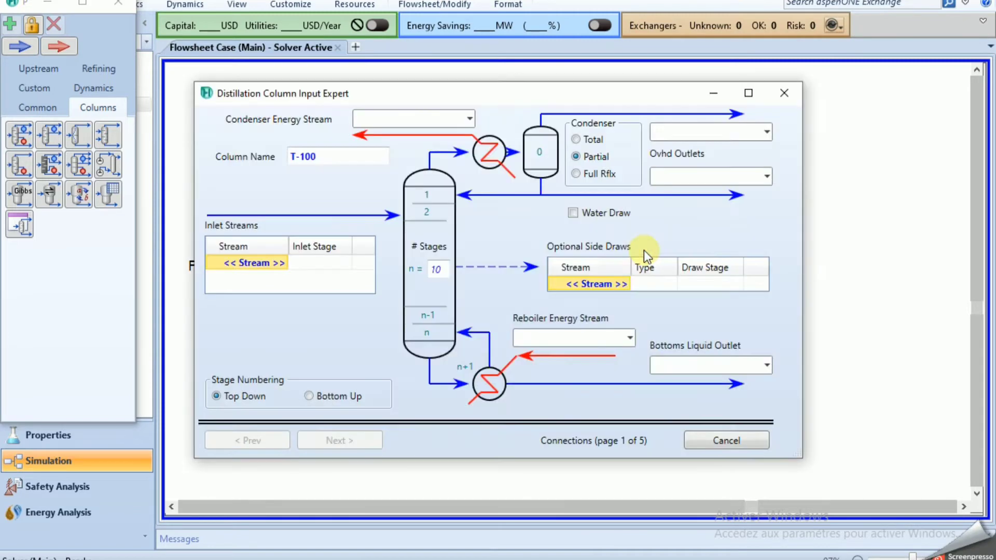
pyautogui.click(779, 95)
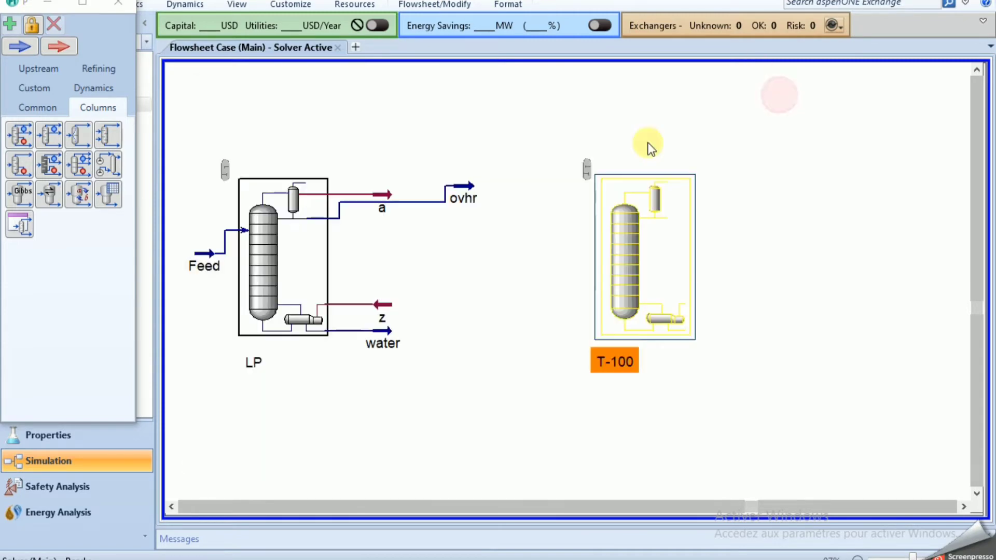
pyautogui.click(776, 252)
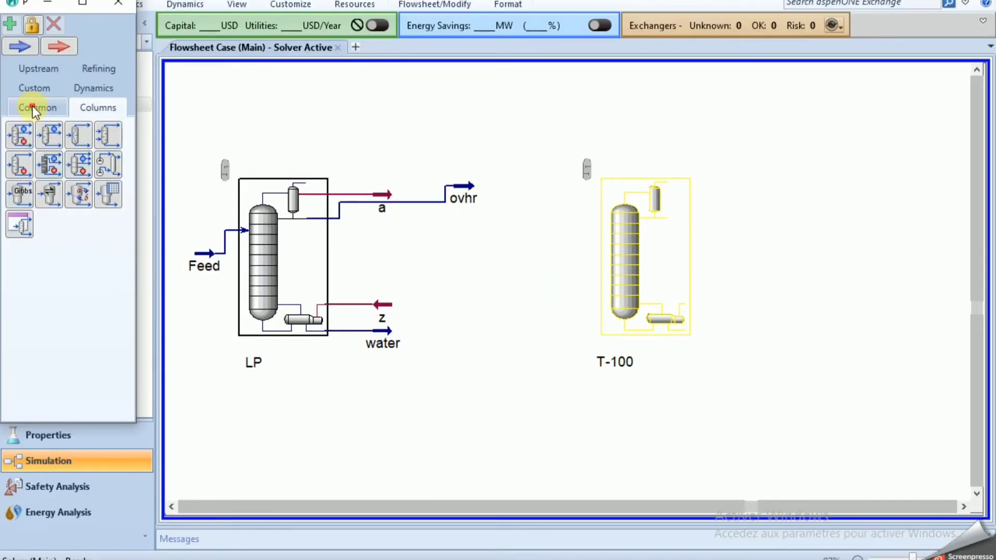
# Add a pump between the two columns and move the ovhr stream back closer to the LP column
pyautogui.click(32, 107)
pyautogui.click(50, 194)
pyautogui.click(512, 220)
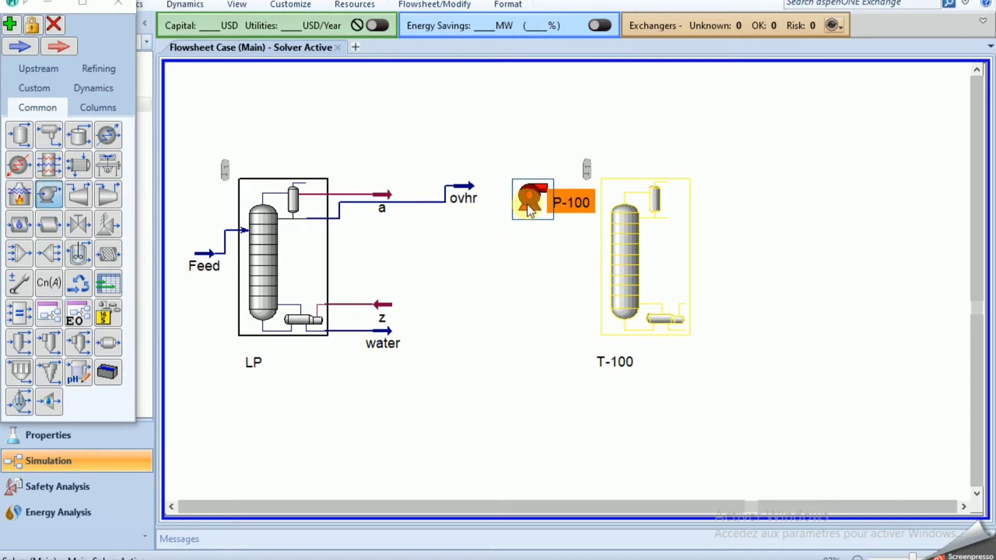
pyautogui.moveTo(467, 182); pyautogui.dragTo(424, 197)
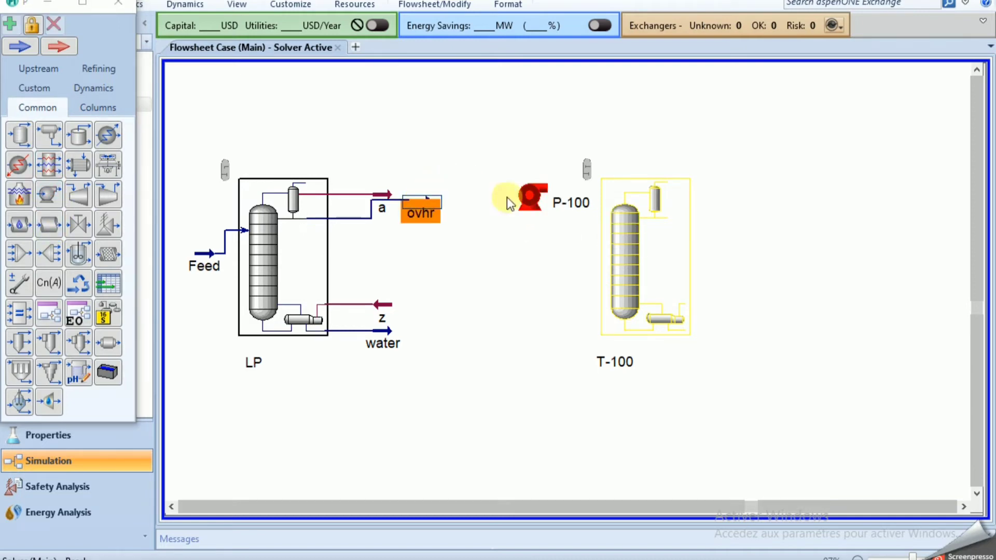
# Connect ovhr as the pump's inlet stream and name its outlet stream To HP
pyautogui.doubleClick(529, 197)
pyautogui.click(234, 246)
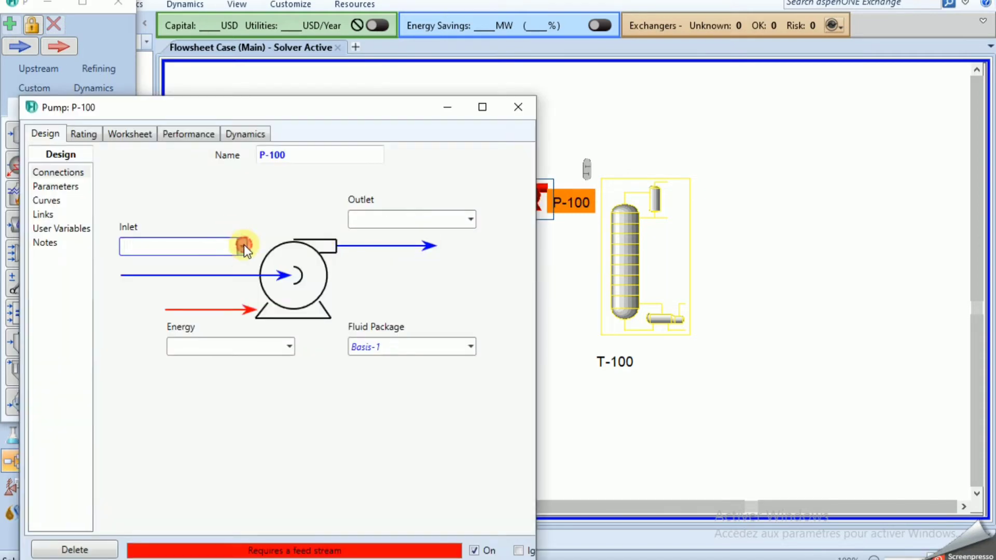
pyautogui.click(244, 242)
pyautogui.click(175, 279)
pyautogui.click(405, 218)
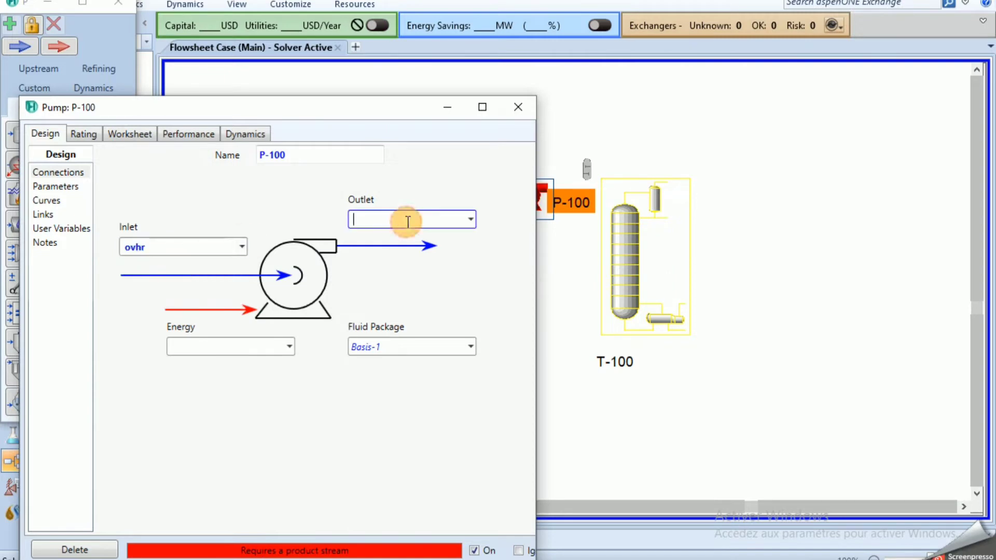
pyautogui.write('To HP')
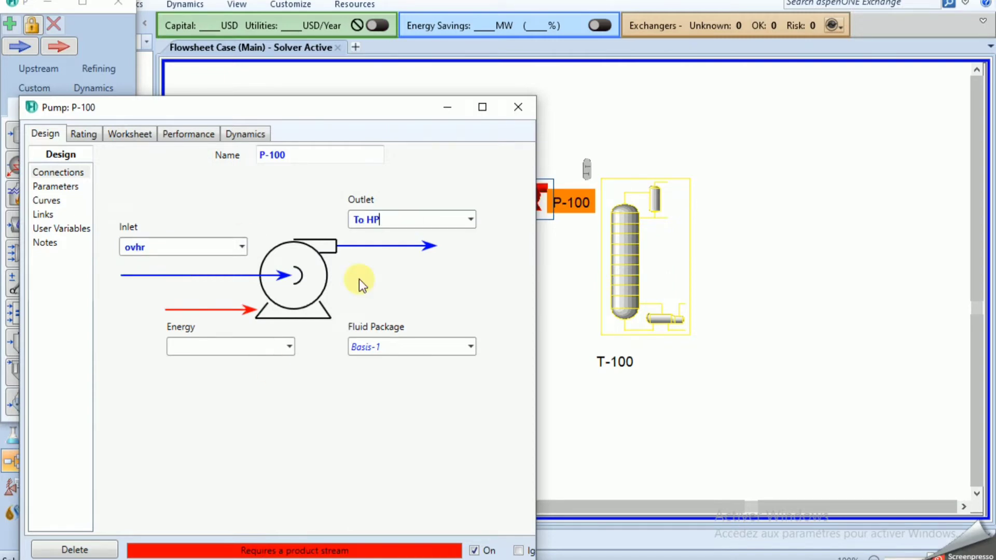
# Assign an energy stream named b to the pump
pyautogui.click(272, 339)
pyautogui.click(241, 352)
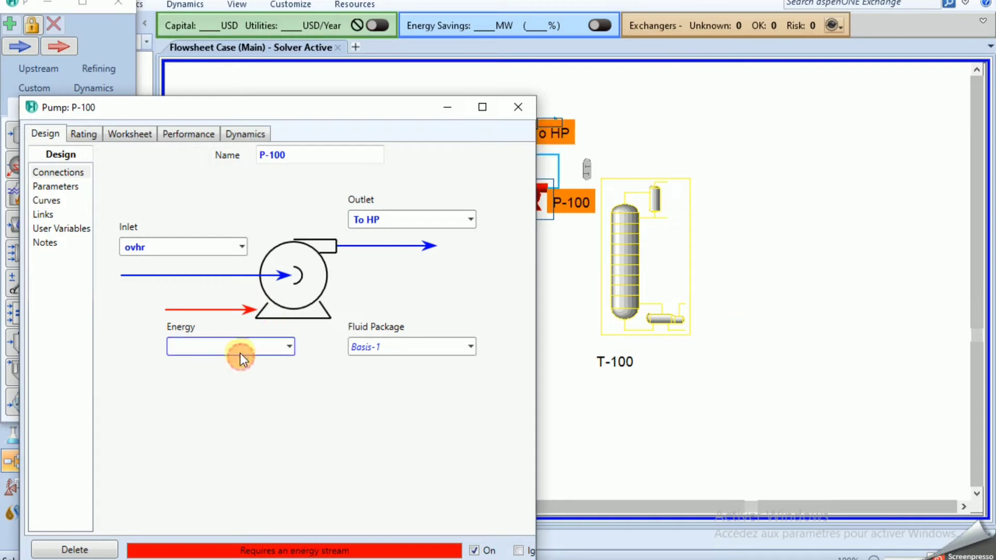
pyautogui.write('w')
pyautogui.press('BackSpace')
pyautogui.write('b')
pyautogui.click(280, 458)
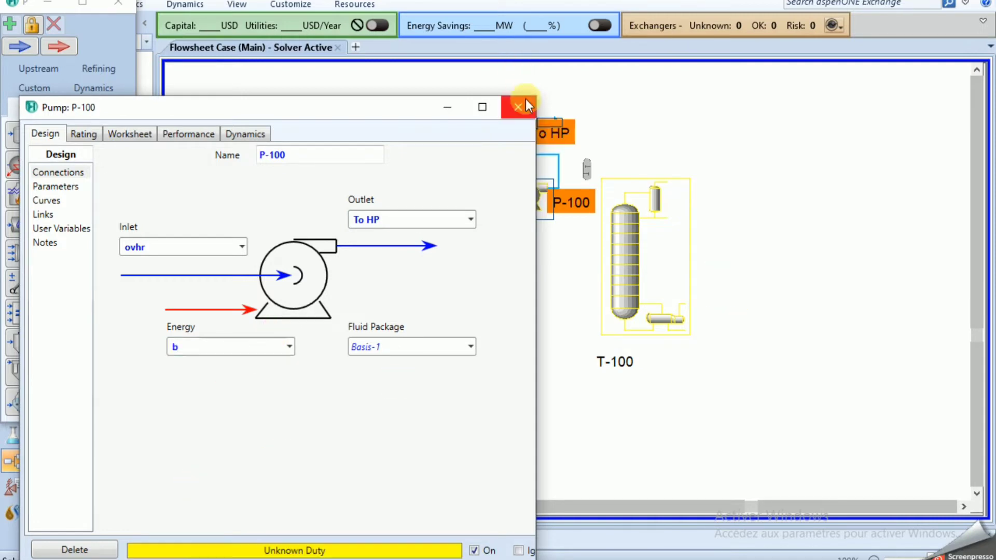
# Set the pressure of the pump's To HP outlet stream to 20 bar and close the pump's properties
pyautogui.click(132, 130)
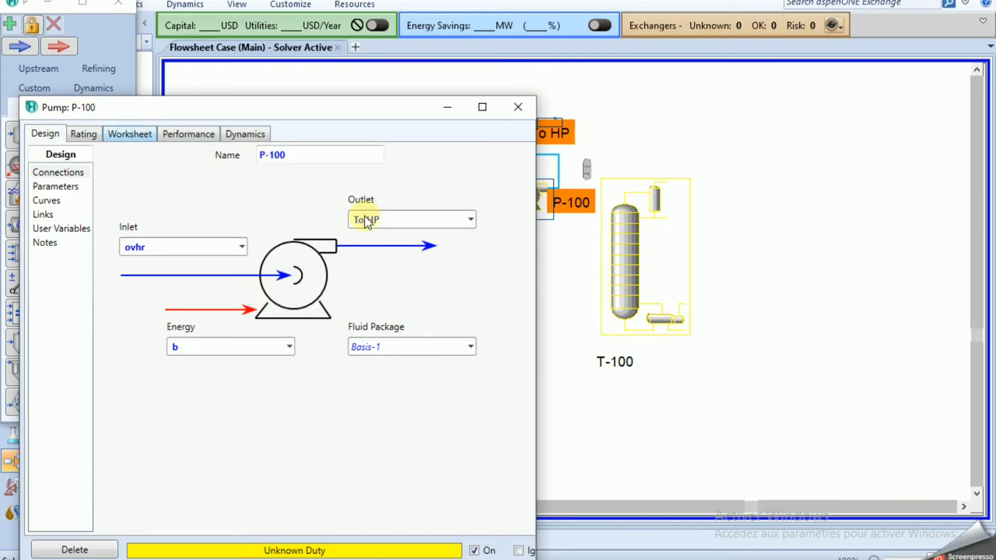
pyautogui.click(391, 187)
pyautogui.click(403, 199)
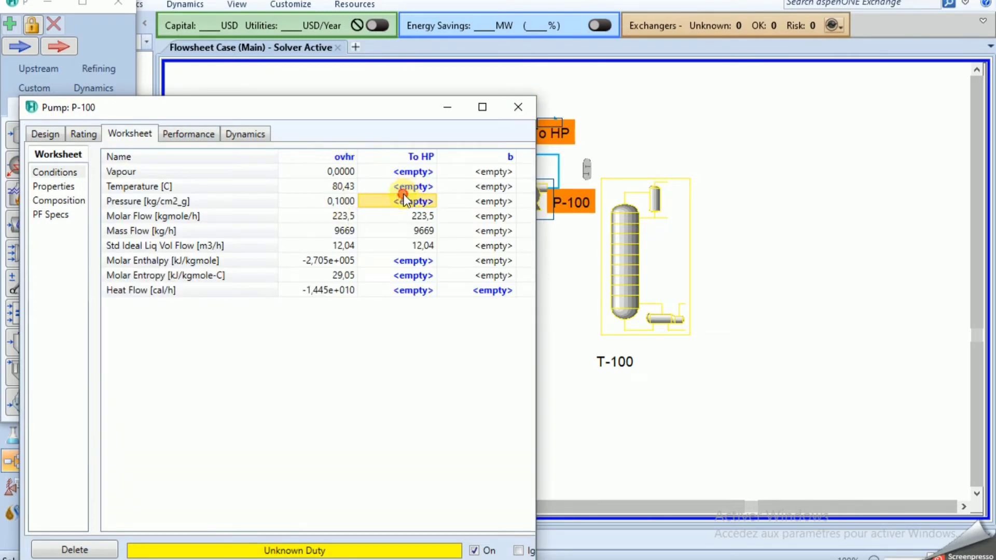
pyautogui.write('20')
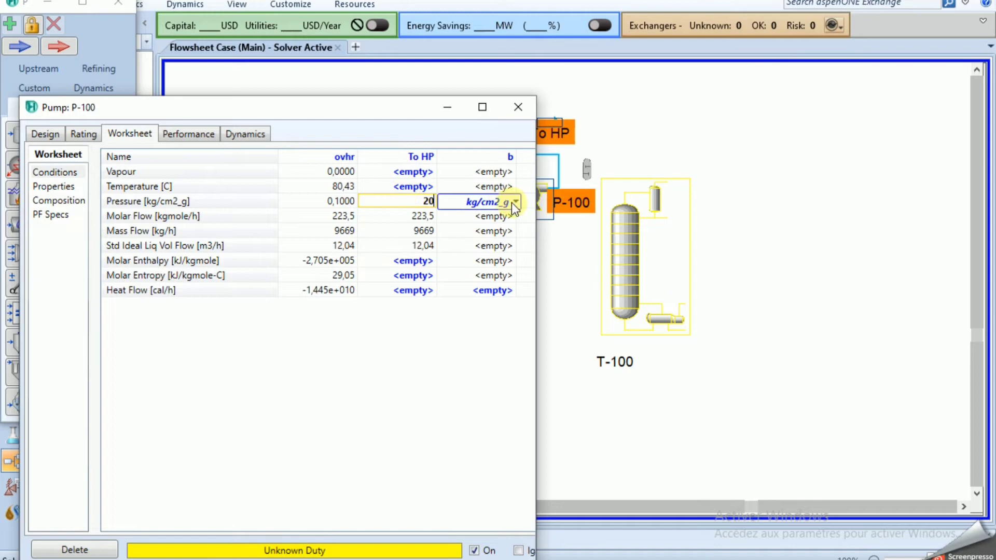
pyautogui.click(514, 203)
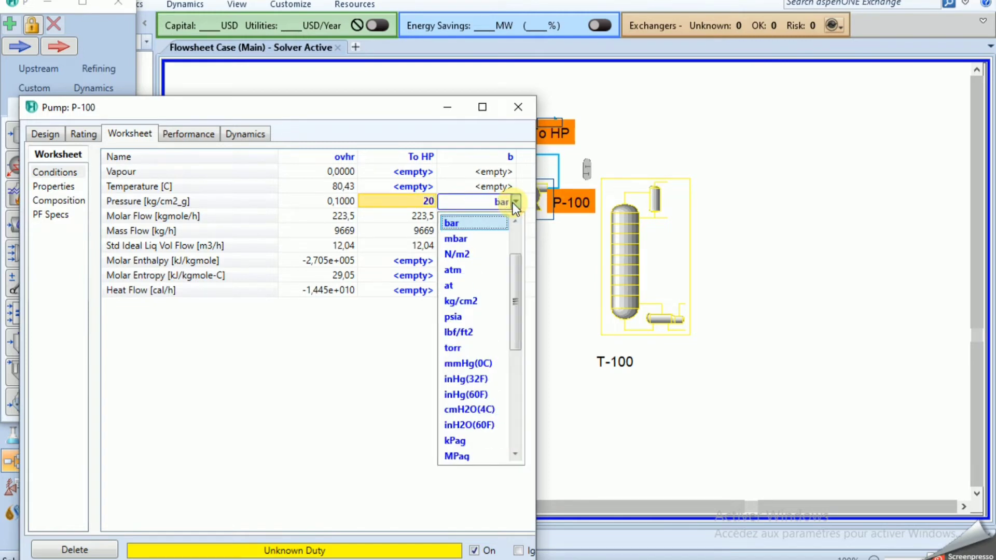
pyautogui.click(497, 219)
pyautogui.click(392, 102)
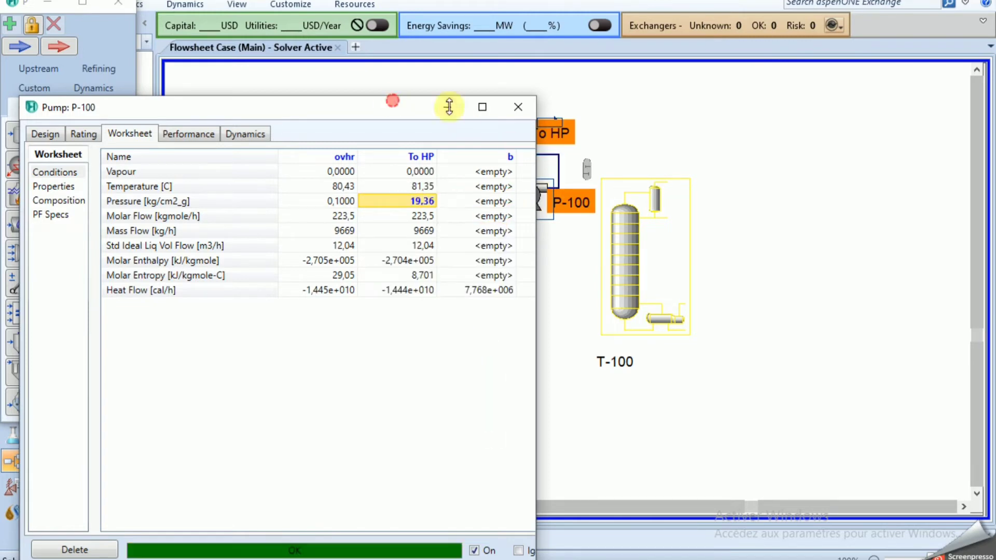
pyautogui.click(518, 107)
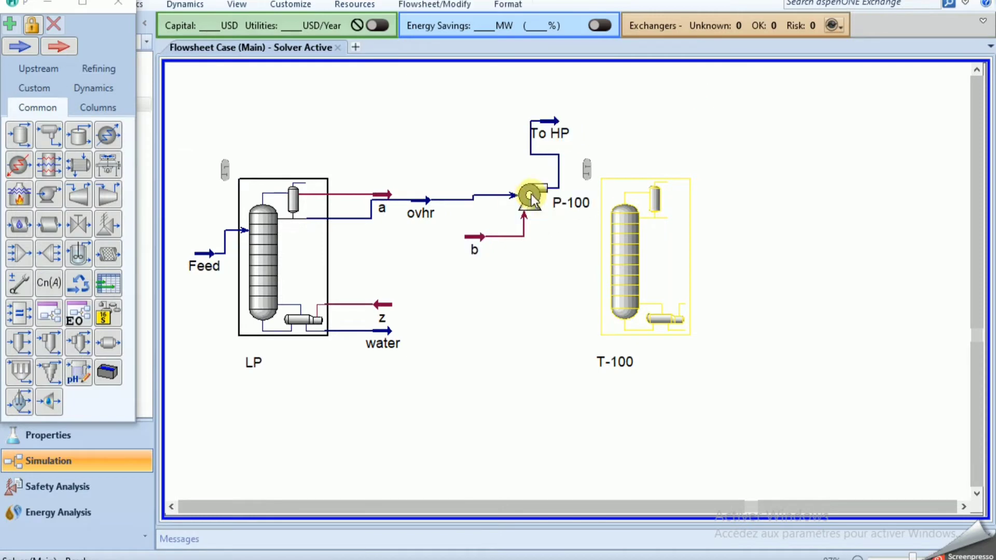
# Open the setup of the second column, T-100, and assign To HP as its inlet stream
pyautogui.moveTo(467, 195); pyautogui.dragTo(462, 199)
pyautogui.click(556, 253)
pyautogui.doubleClick(630, 236)
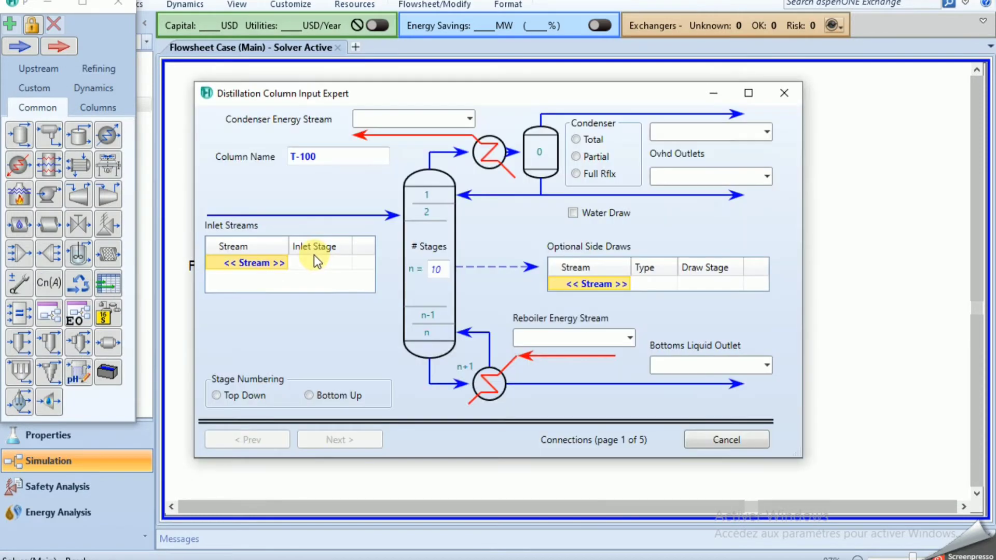
pyautogui.click(294, 262)
pyautogui.click(284, 262)
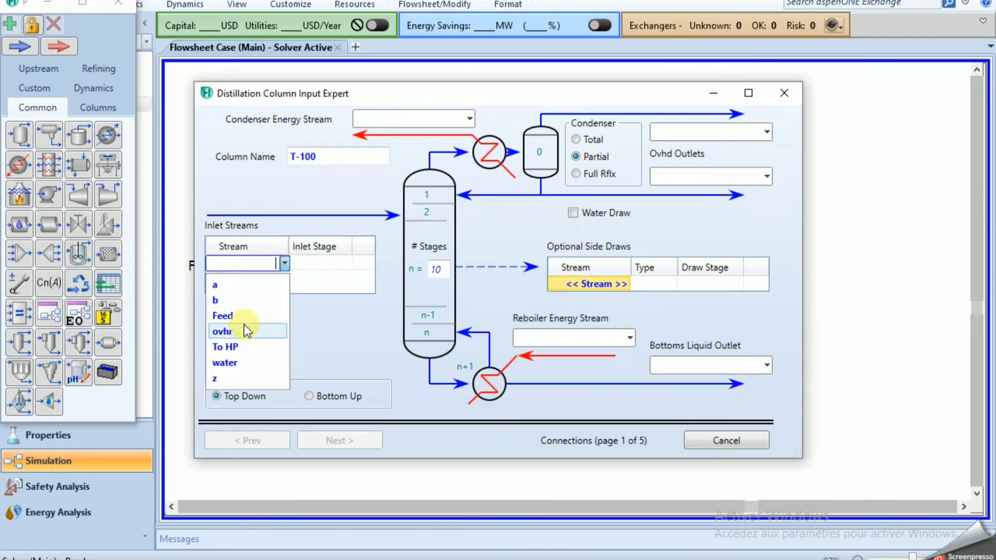
pyautogui.click(245, 341)
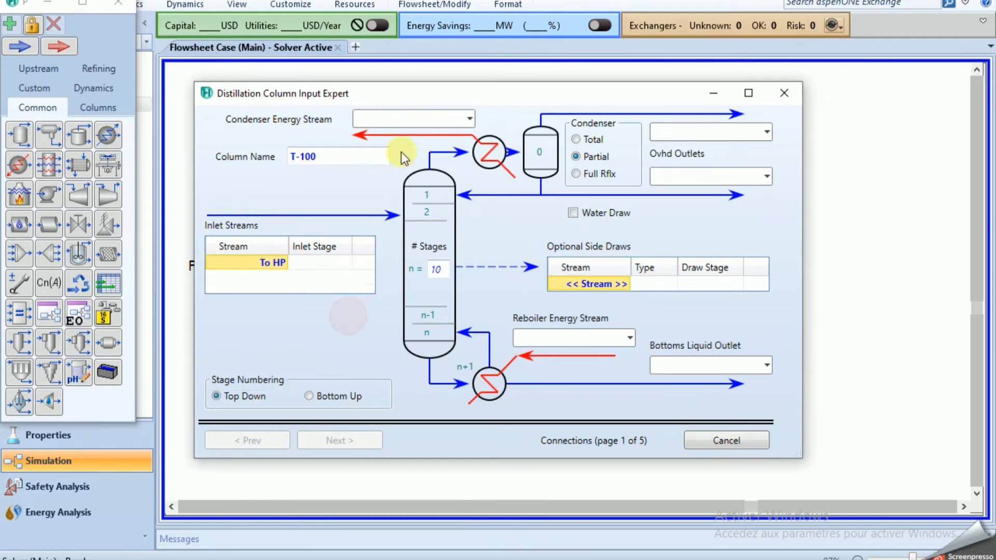
pyautogui.click(401, 120)
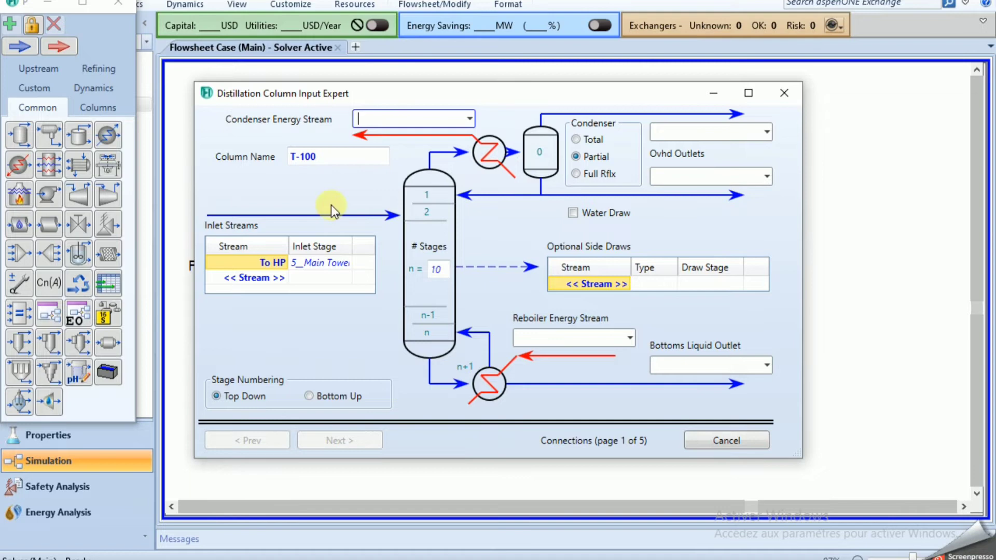
# Name the column HP, with f as its condenser energy stream and g as its reboiler energy stream
pyautogui.click(318, 158)
pyautogui.write('HP')
pyautogui.click(378, 121)
pyautogui.write('f')
pyautogui.click(558, 334)
pyautogui.write('g')
# Choose a total condenser and name the overhead liquid outlet prod and the bottoms liquid outlet bott
pyautogui.click(604, 363)
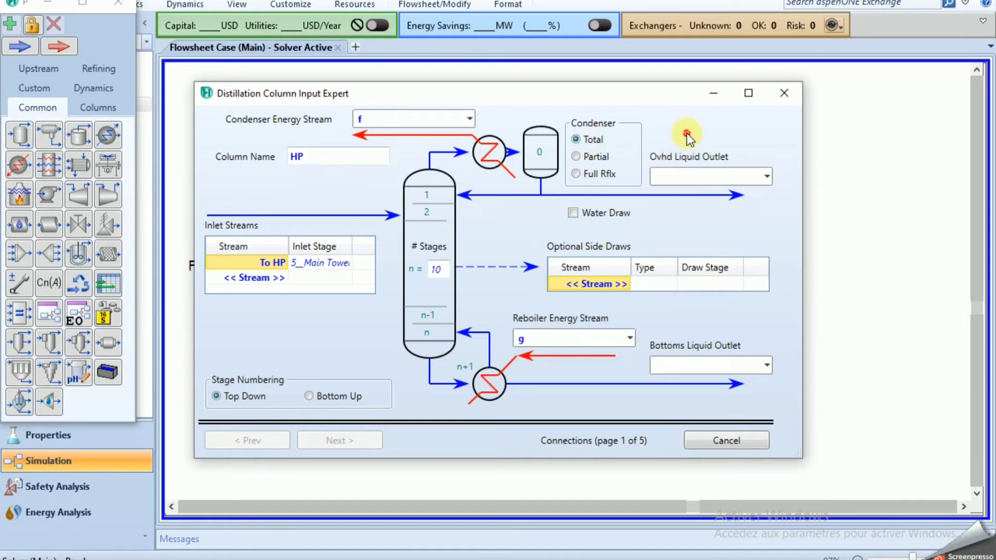
pyautogui.click(689, 175)
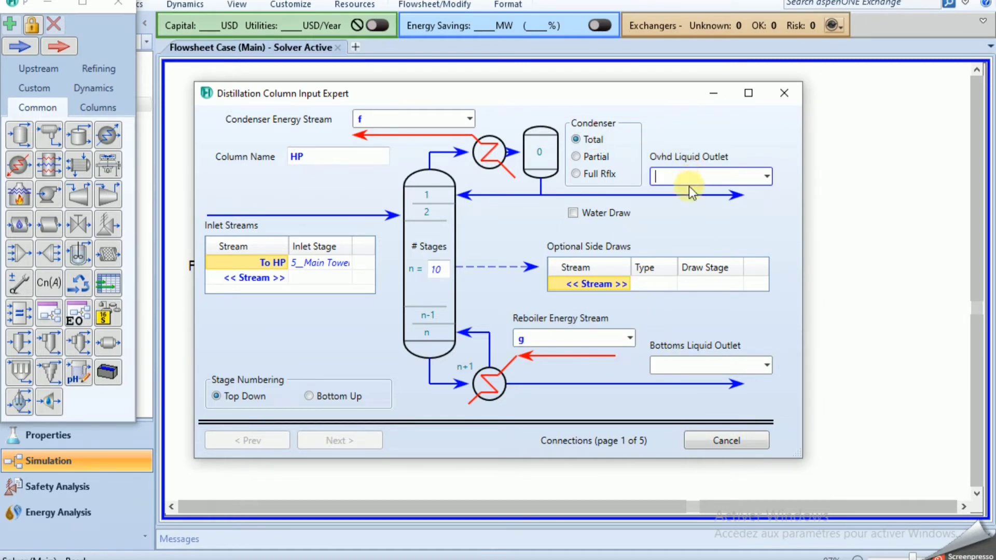
pyautogui.write('prod')
pyautogui.click(688, 359)
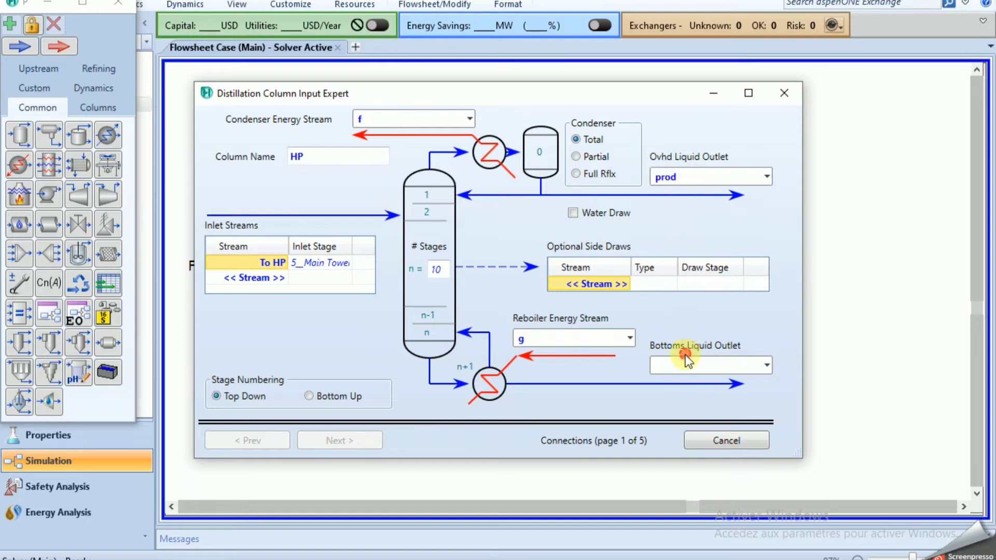
pyautogui.click(695, 373)
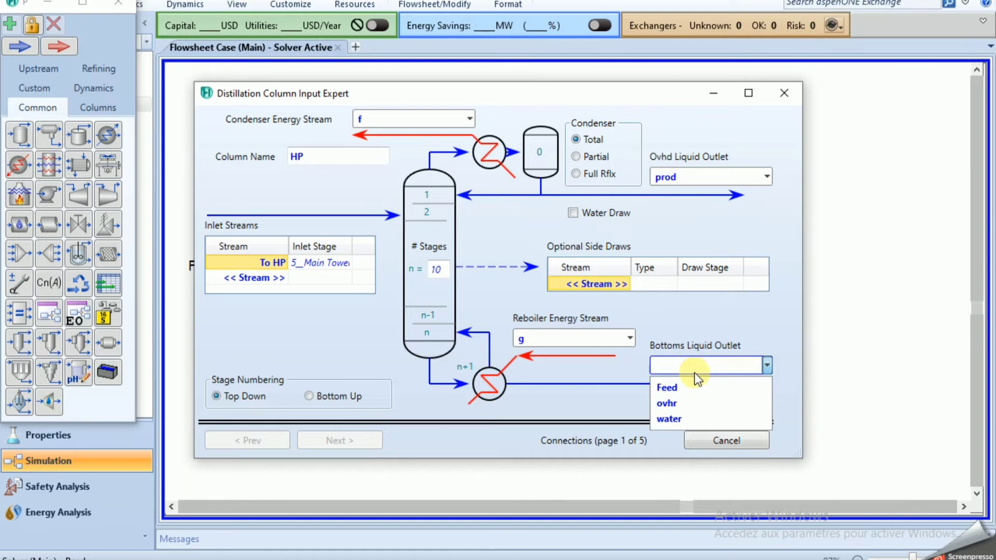
pyautogui.write('bott')
pyautogui.click(611, 366)
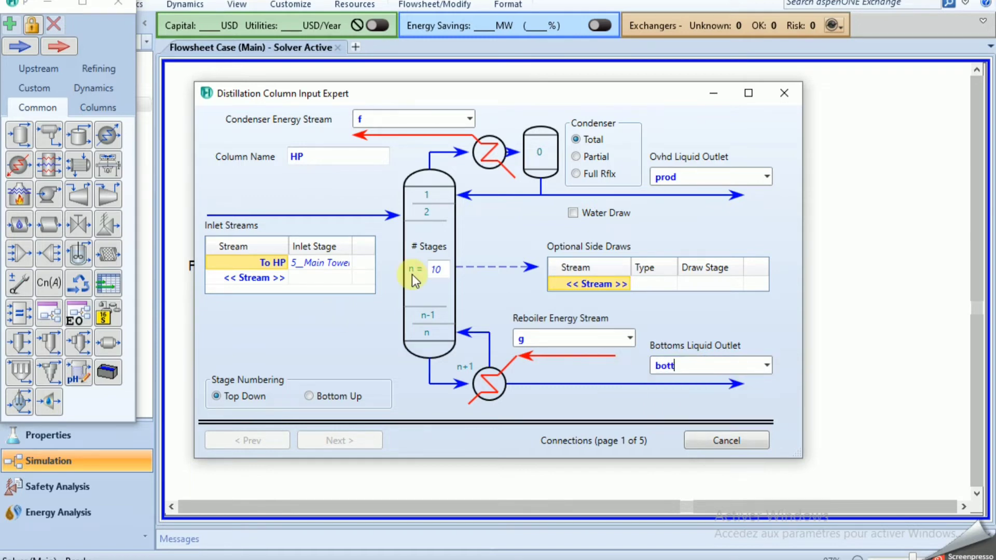
# Set the HP column to 75 stages and feed the To HP stream at stage 40 of the main tower
pyautogui.click(440, 268)
pyautogui.write('75')
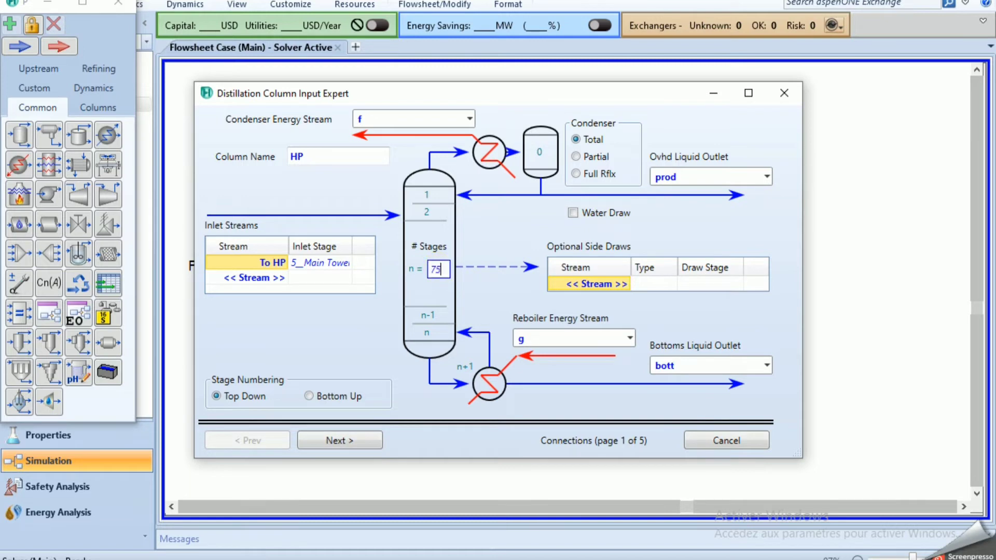
pyautogui.click(345, 264)
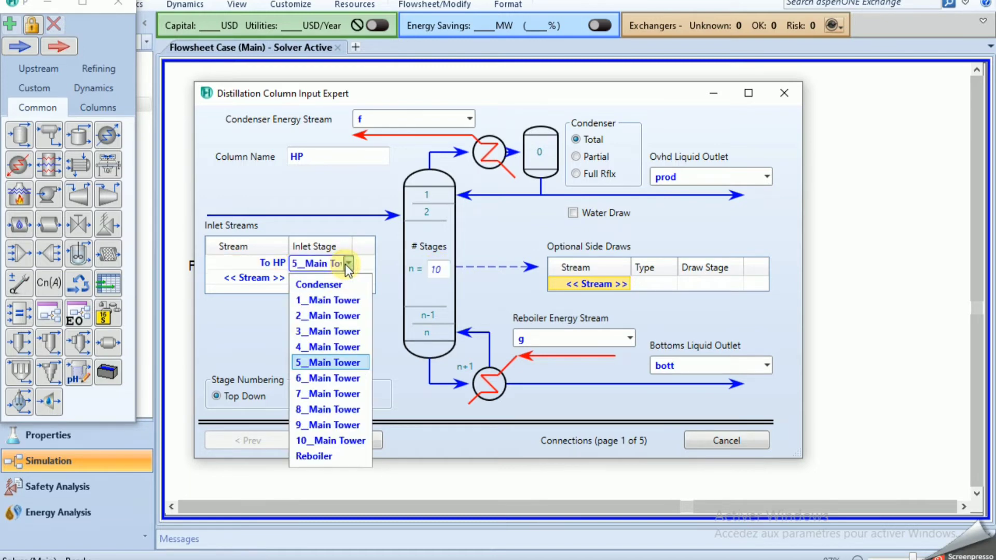
pyautogui.click(446, 270)
pyautogui.write('75')
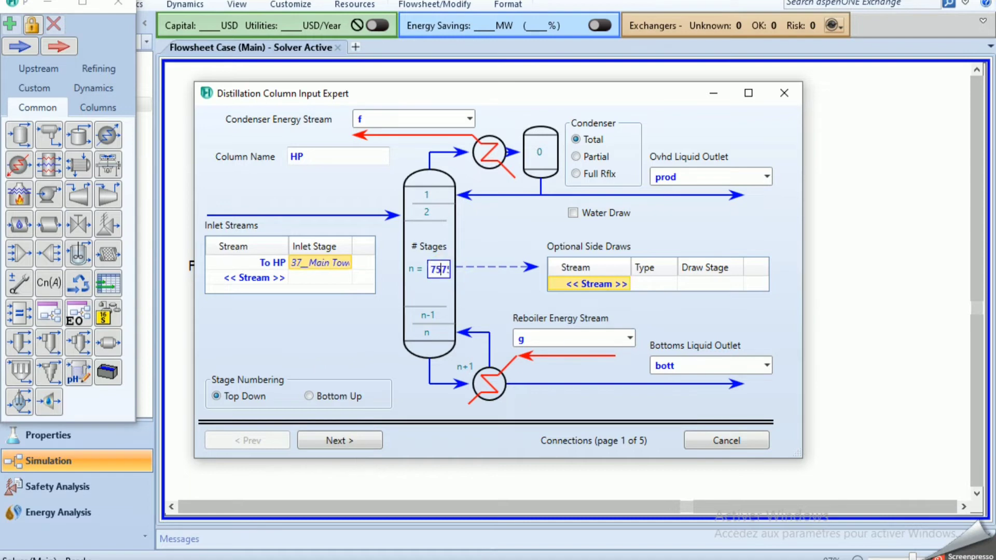
pyautogui.click(343, 265)
pyautogui.click(351, 263)
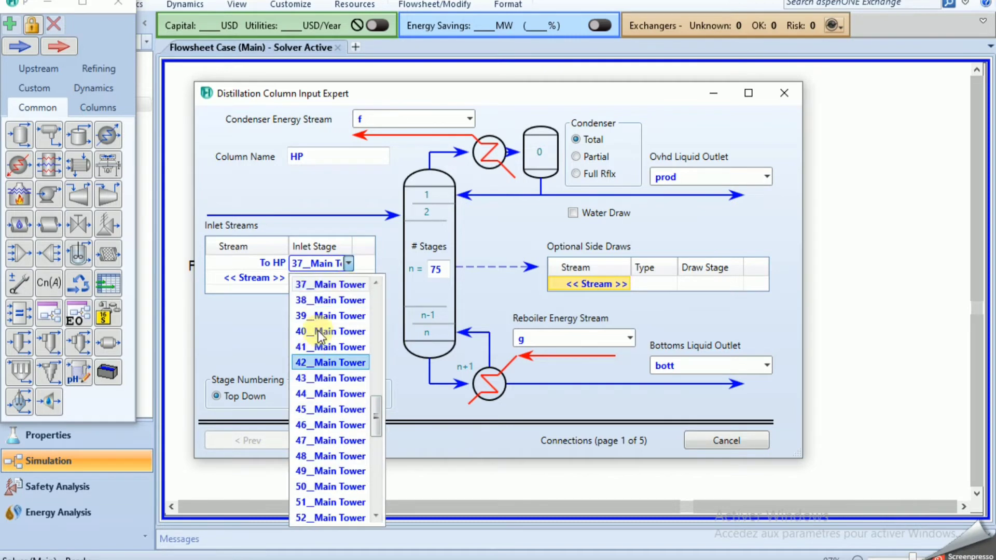
pyautogui.click(321, 331)
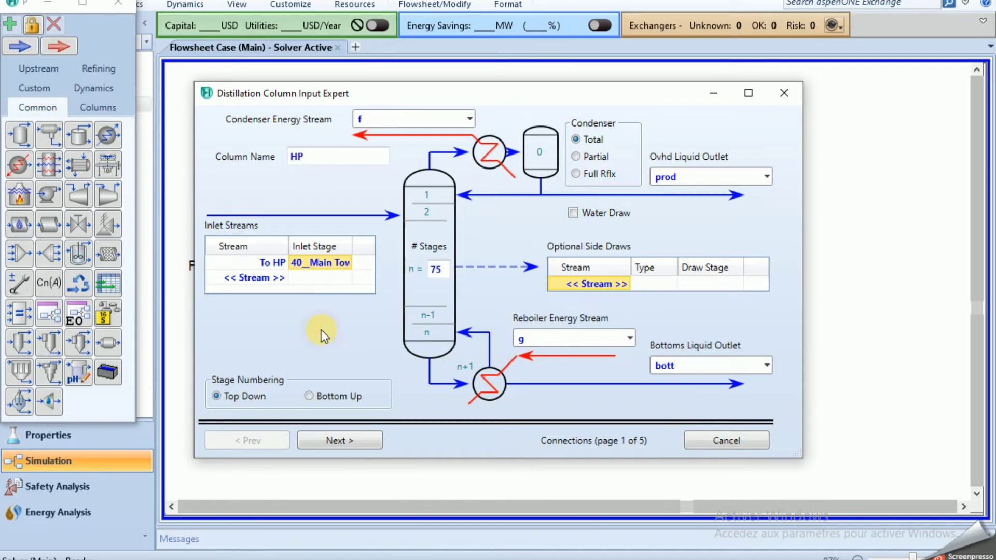
# Accept the once-through regular Hysys reboiler configuration and set the condenser pressure to 20 bar
pyautogui.click(358, 439)
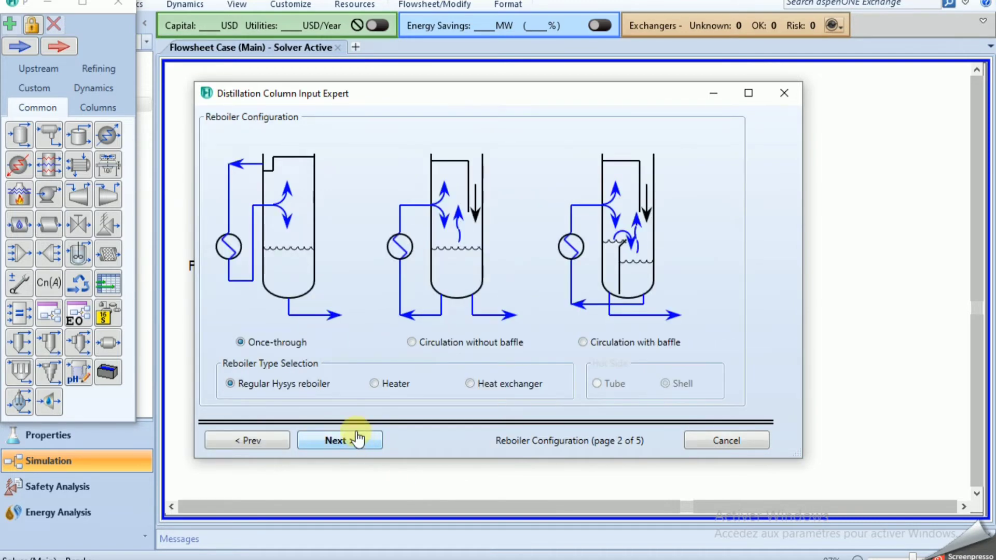
pyautogui.click(358, 438)
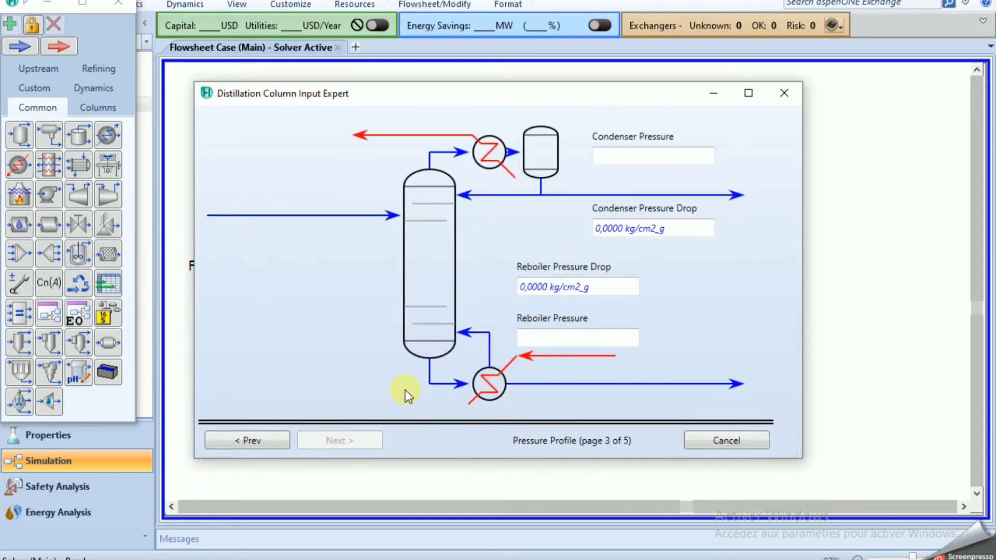
pyautogui.click(669, 159)
pyautogui.write('20')
pyautogui.click(739, 158)
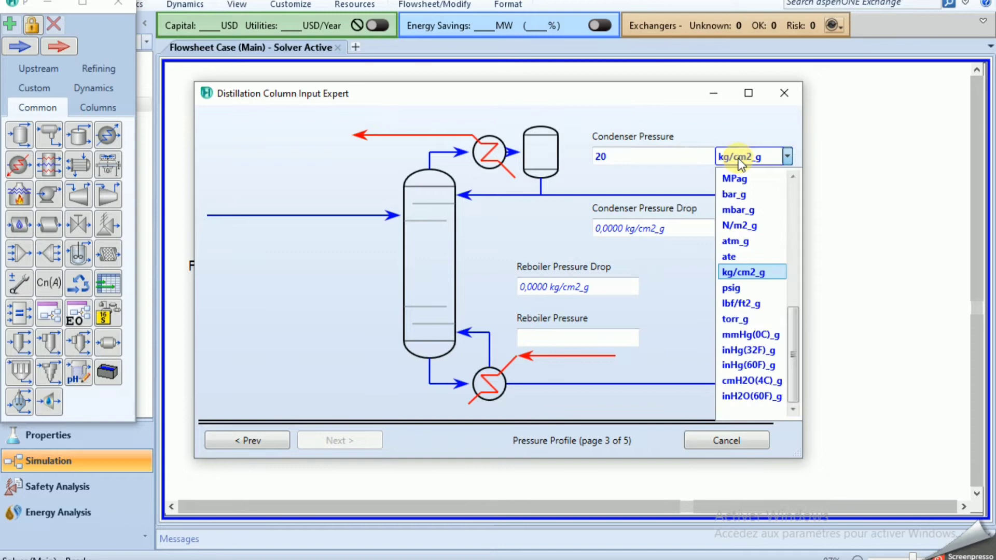
pyautogui.press('b')
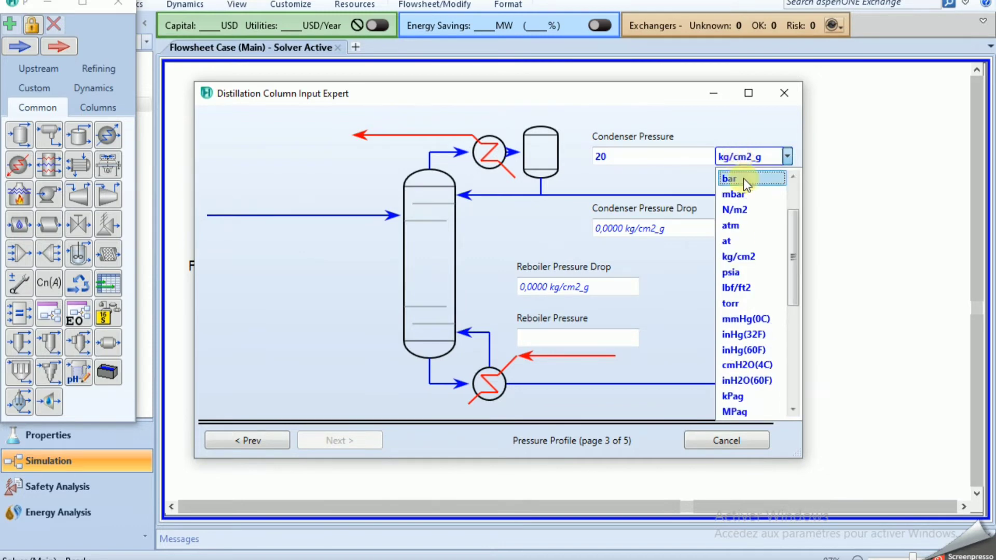
pyautogui.click(743, 179)
pyautogui.click(703, 339)
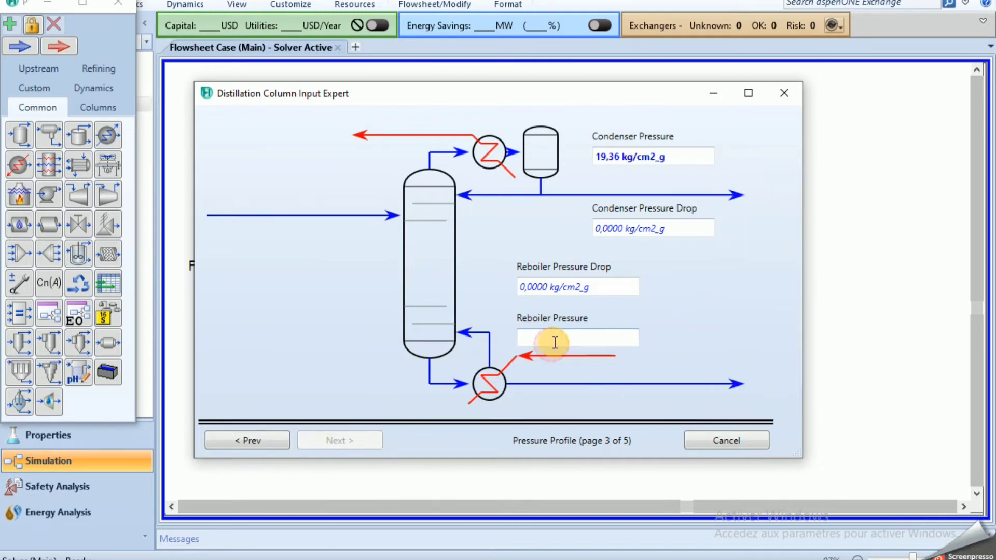
# Set the reboiler pressure to 20 bar and finish the column setup, leaving the temperature estimates, liquid rate and reflux ratio blank
pyautogui.click(554, 341)
pyautogui.write('20')
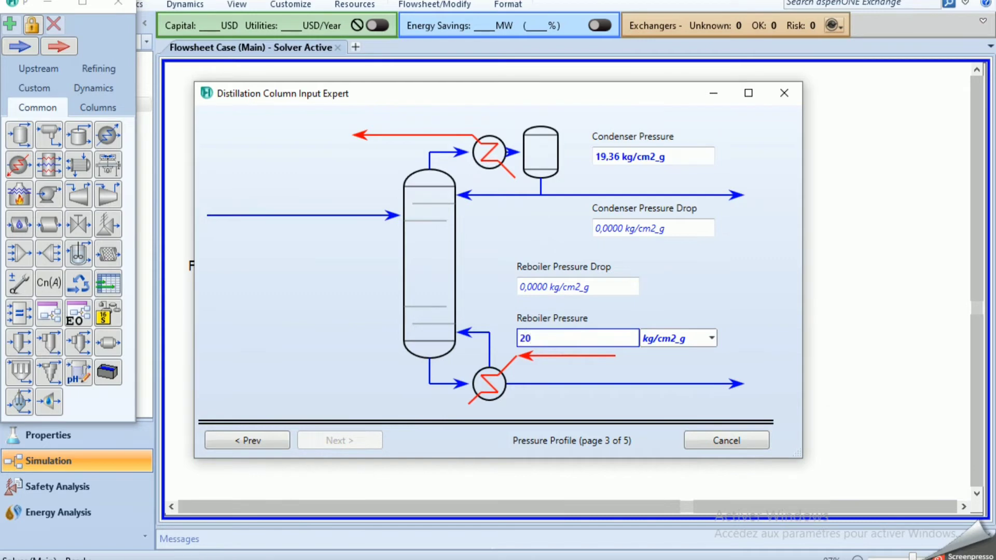
pyautogui.click(674, 338)
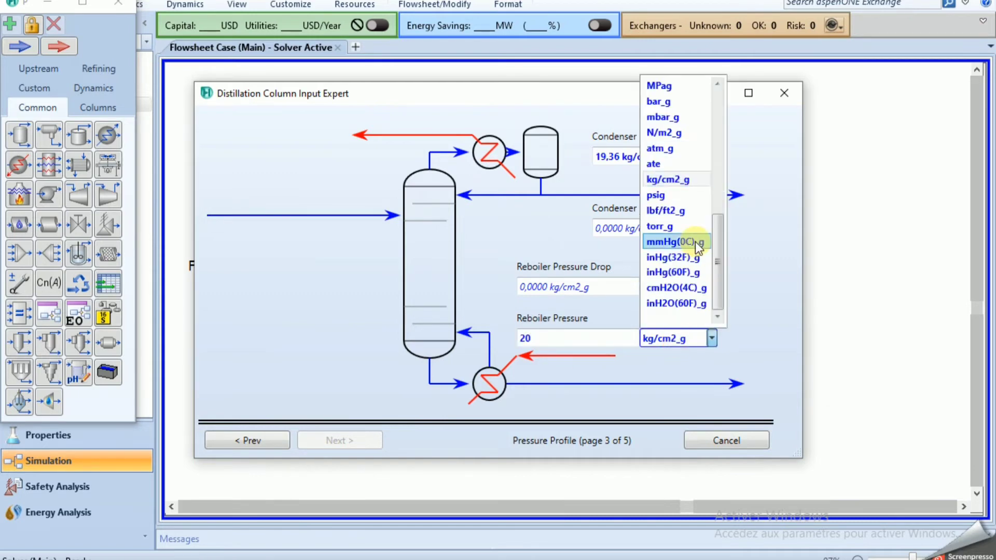
pyautogui.scroll(5, 695, 242)
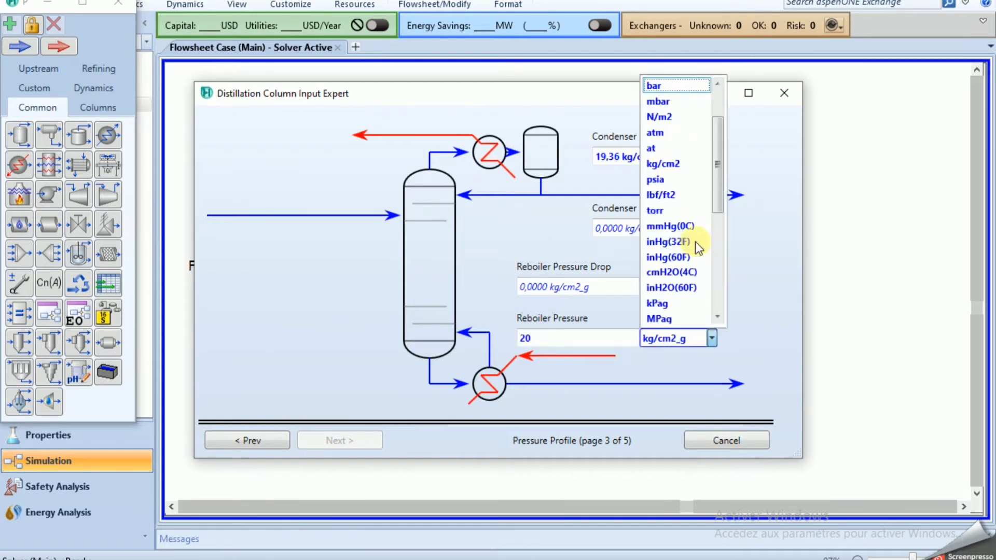
pyautogui.click(671, 88)
pyautogui.click(329, 440)
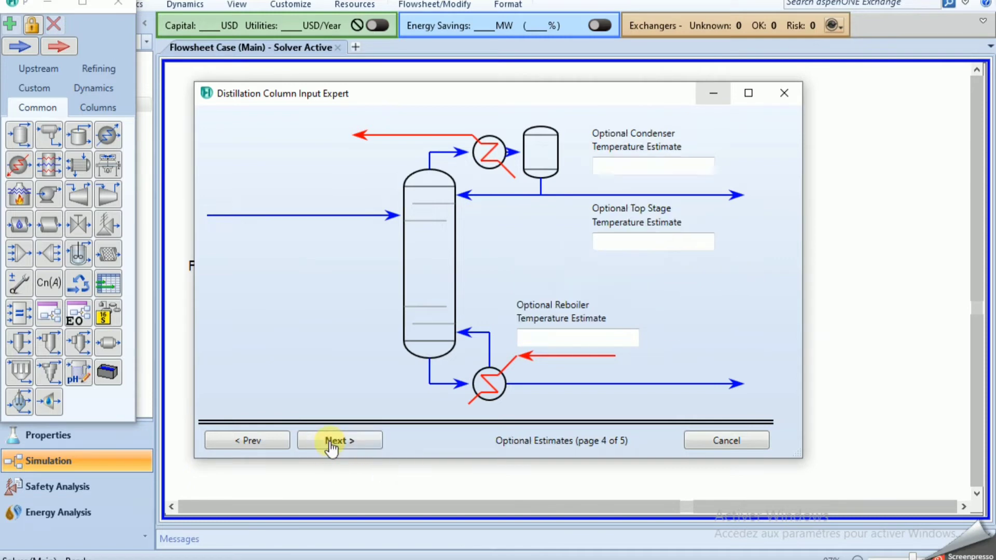
pyautogui.click(329, 441)
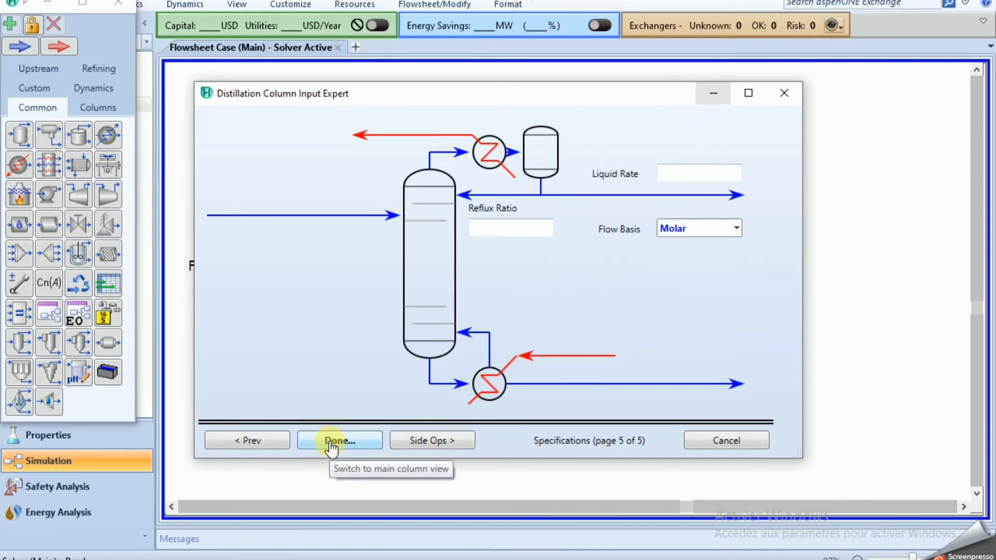
pyautogui.click(330, 440)
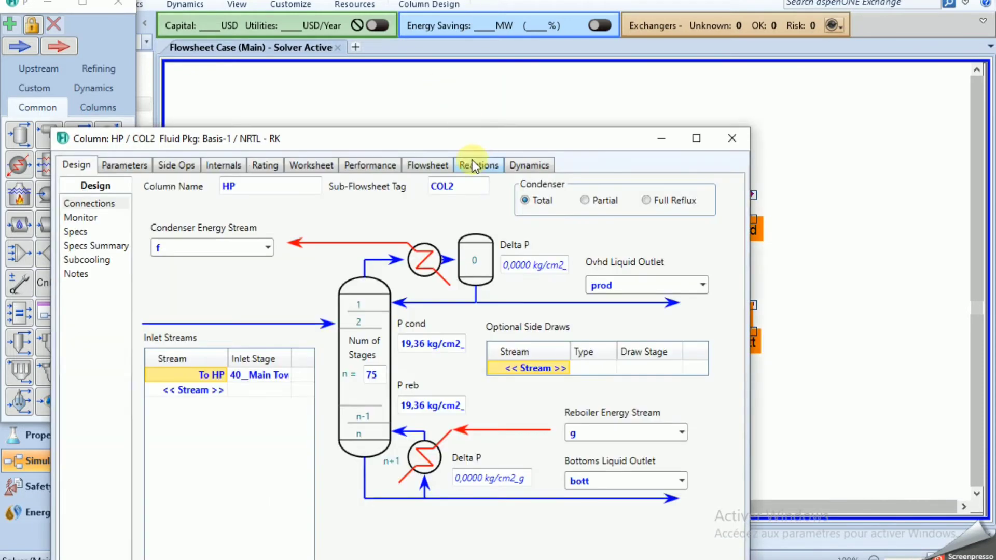
# Maximize the HP column window and deactivate the Reflux Ratio and Distillate Rate specifications in its monitor
pyautogui.doubleClick(466, 144)
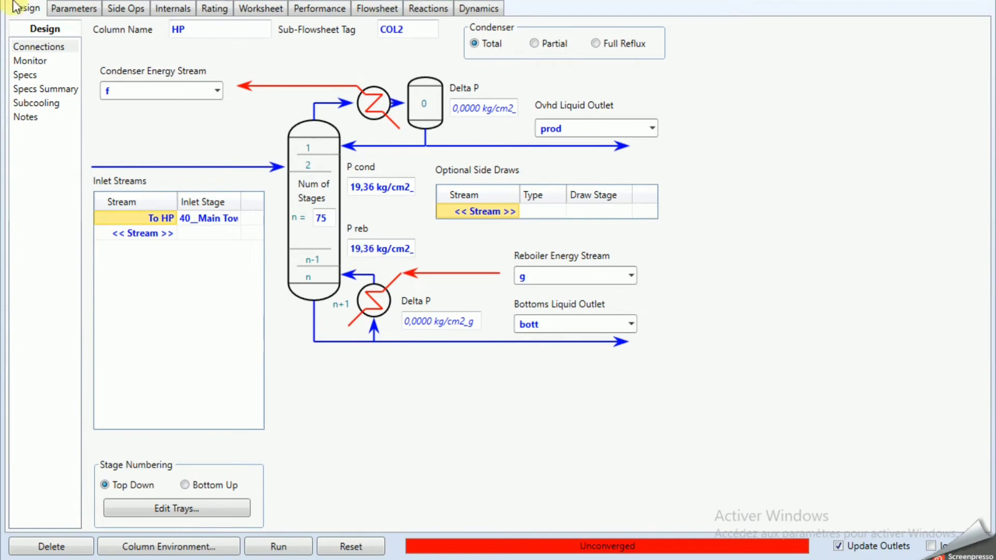
pyautogui.click(38, 62)
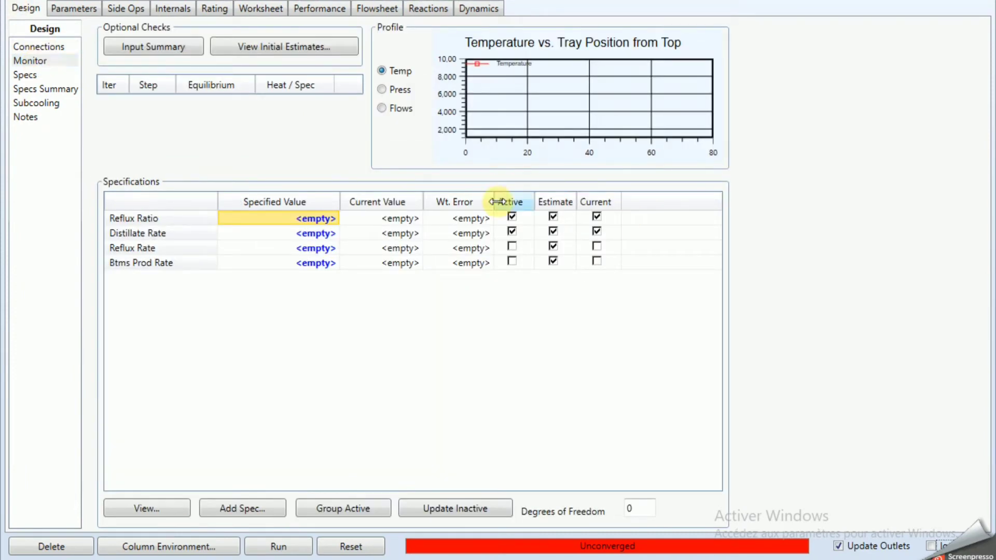
pyautogui.click(513, 217)
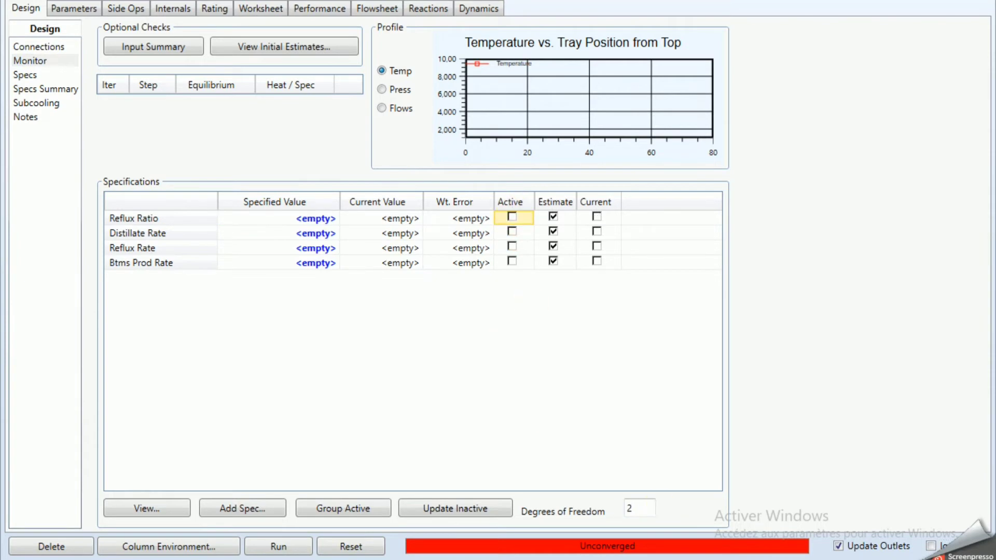
# Consult the HP column requirements in the Word problem statement, and set an active Btms Prod Rate specification of 200 kgmole/h
pyautogui.hotkey('alt', 'Tab')
pyautogui.moveTo(988, 132); pyautogui.dragTo(994, 203)
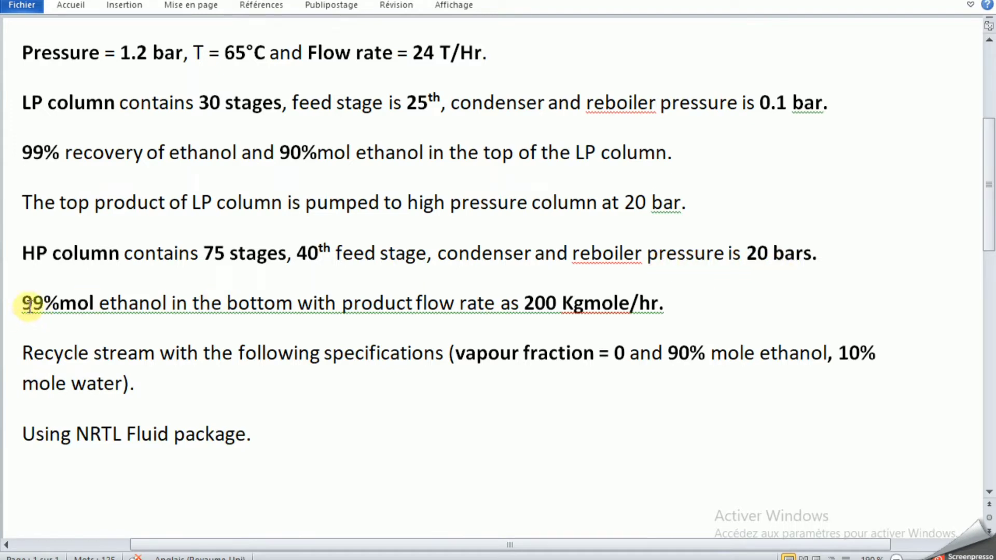
pyautogui.moveTo(19, 305); pyautogui.dragTo(85, 305)
pyautogui.click(83, 306)
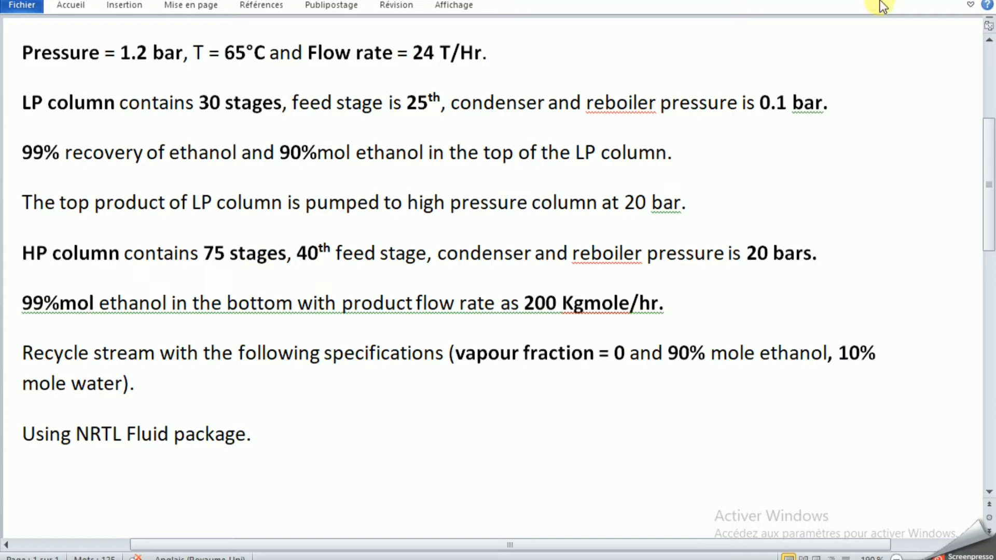
pyautogui.click(913, 1)
pyautogui.click(427, 319)
pyautogui.click(252, 513)
pyautogui.click(317, 263)
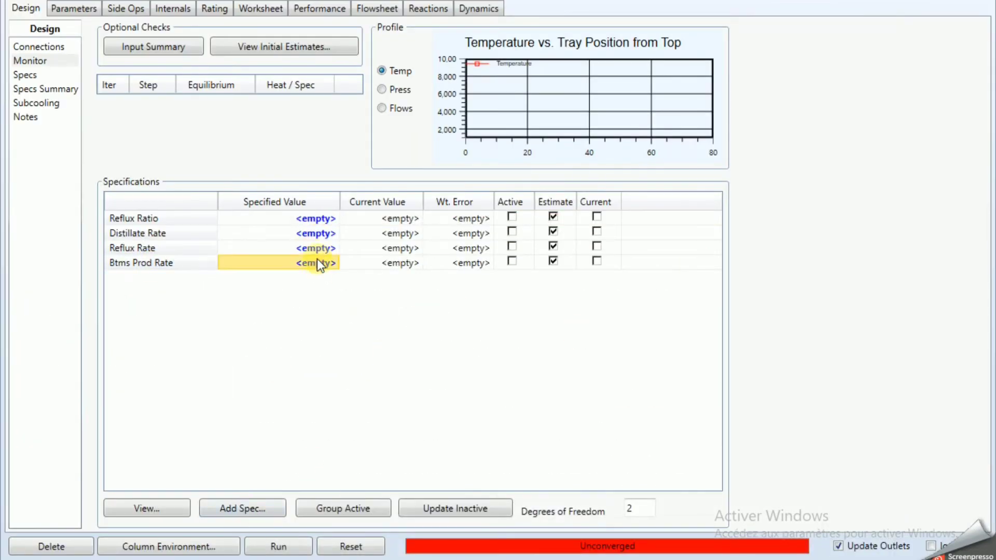
pyautogui.write('200 kgmole/h')
pyautogui.click(344, 318)
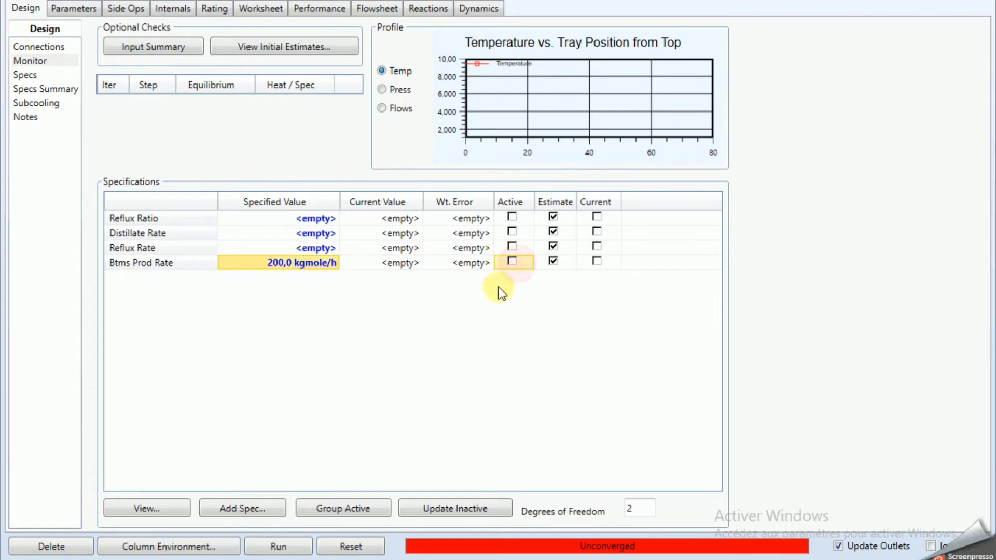
pyautogui.click(512, 262)
# Check the ethanol purity requirement in the Word problem statement and add a Column Component Fraction specification to the HP column
pyautogui.click(262, 511)
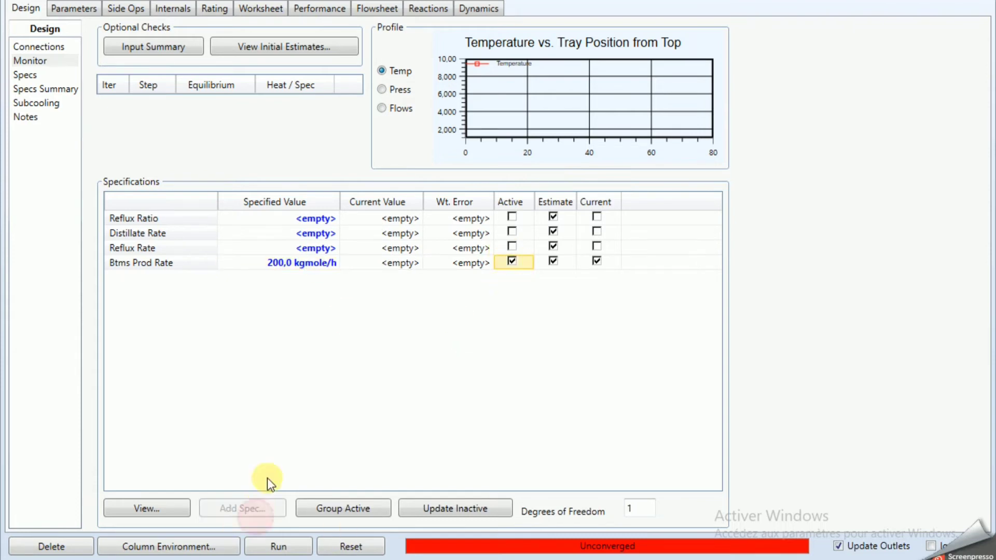
pyautogui.hotkey('alt', 'Tab')
pyautogui.click(89, 303)
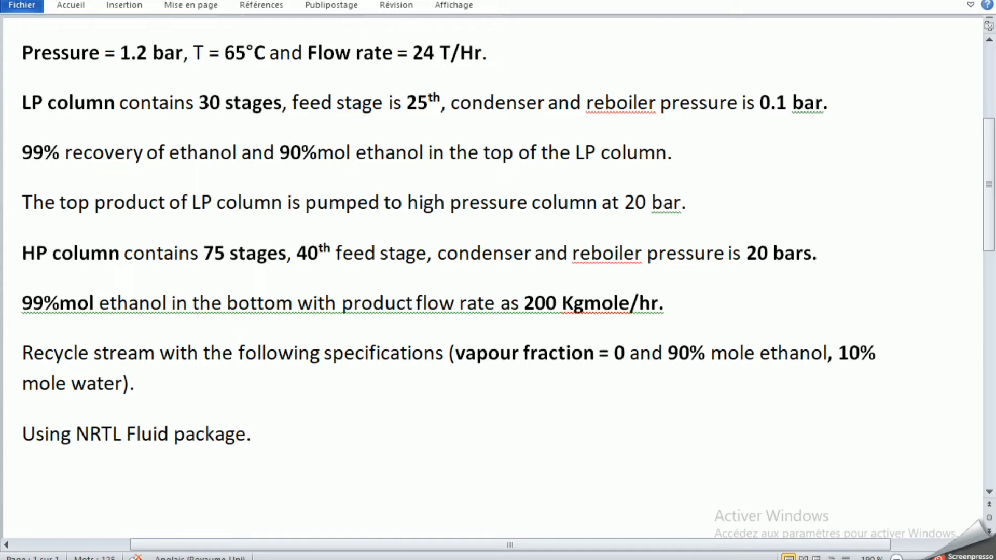
pyautogui.hotkey('alt', 'Tab')
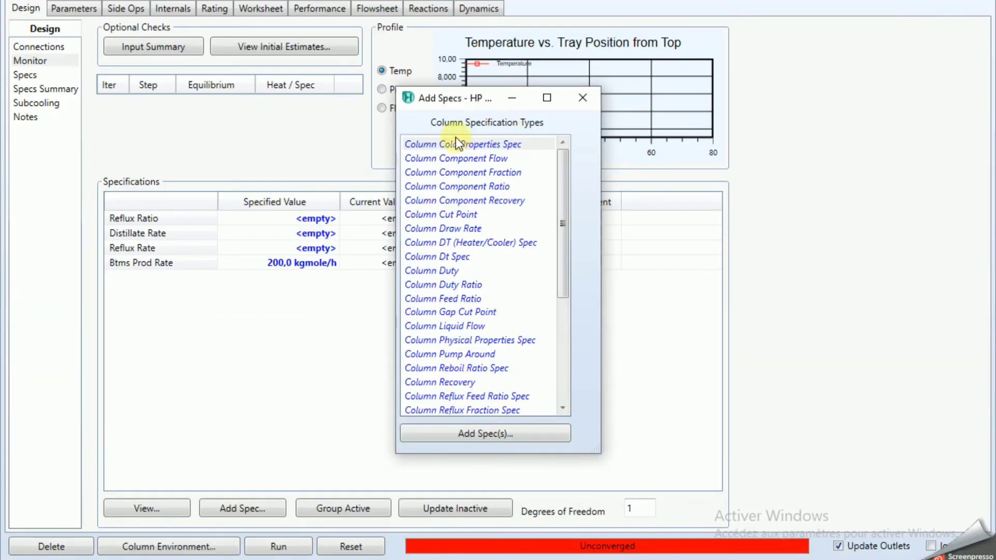
pyautogui.click(458, 186)
pyautogui.click(506, 172)
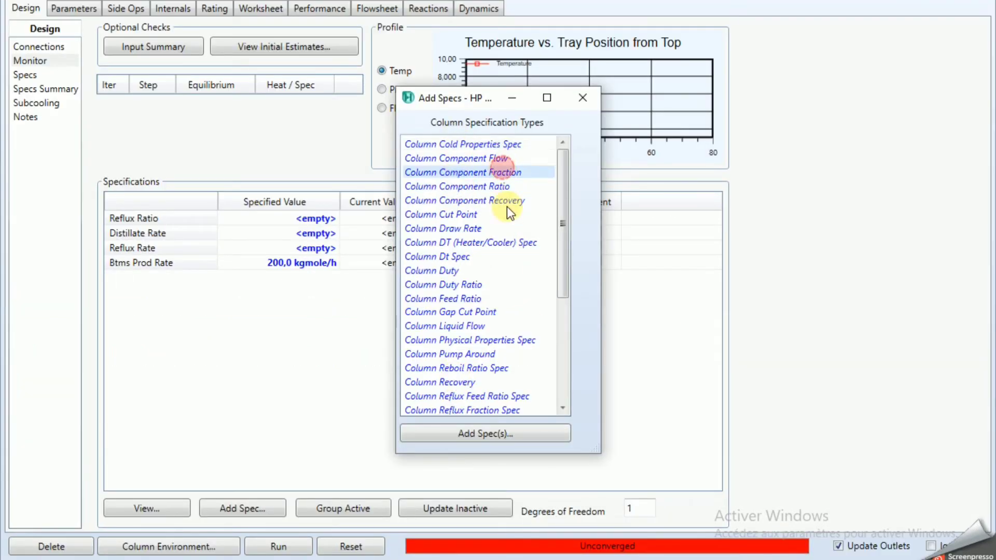
pyautogui.click(502, 434)
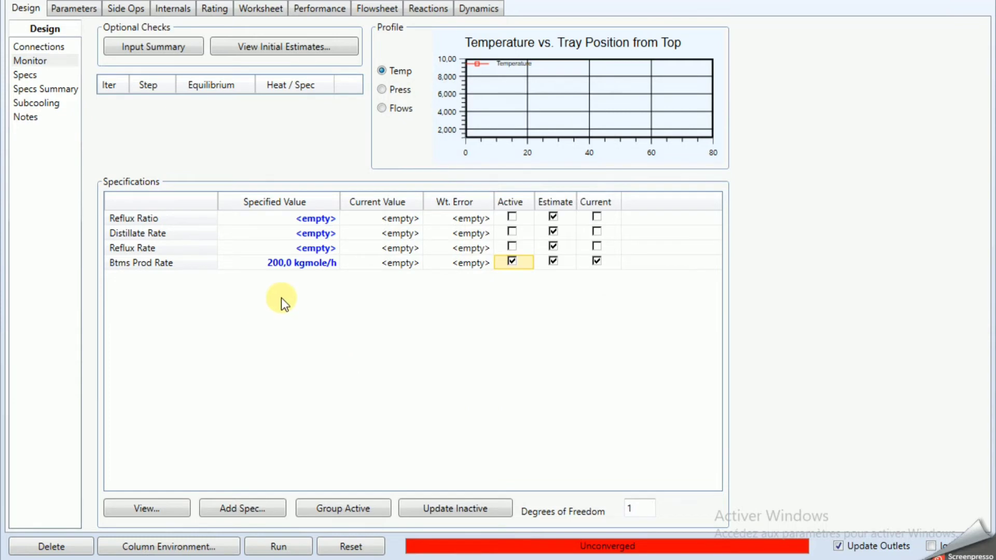
# Define the component fraction specification on the bott stream with a mole fraction of 0.99 for Ethanol
pyautogui.click(328, 229)
pyautogui.click(208, 437)
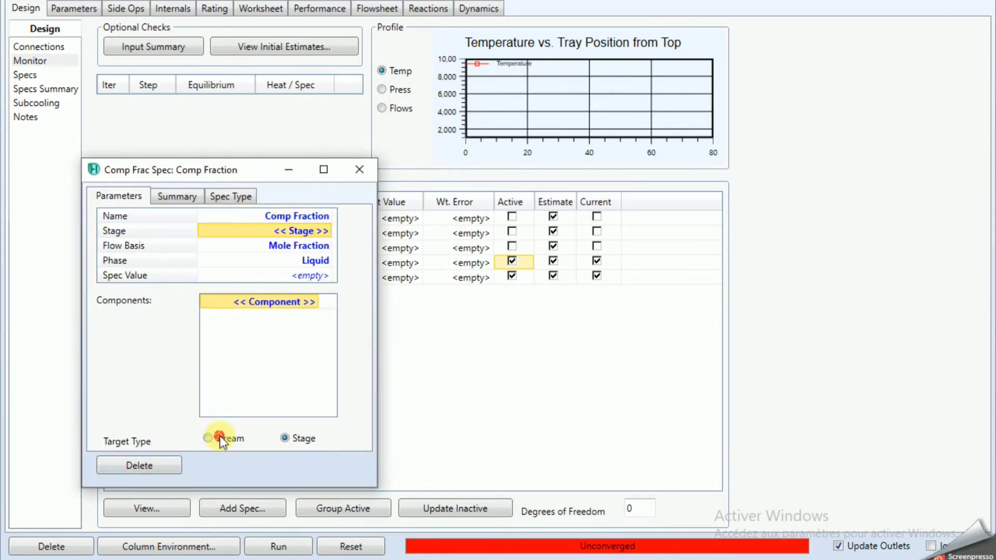
pyautogui.click(323, 229)
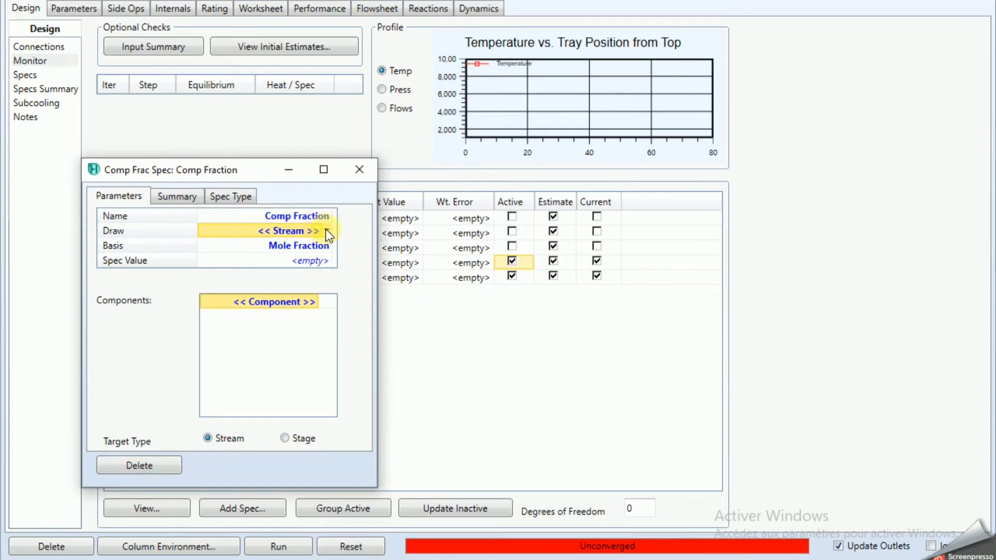
pyautogui.click(325, 230)
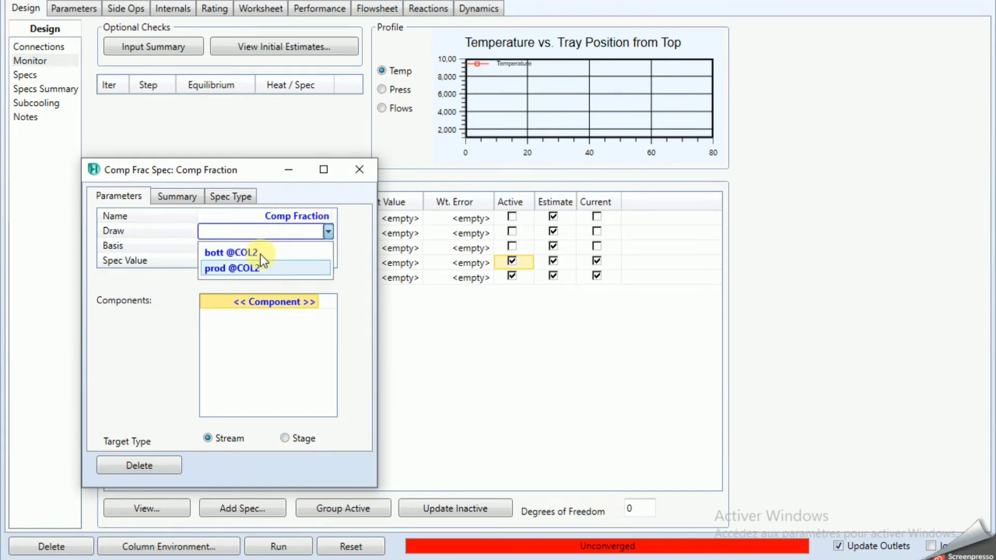
pyautogui.click(261, 253)
pyautogui.click(276, 262)
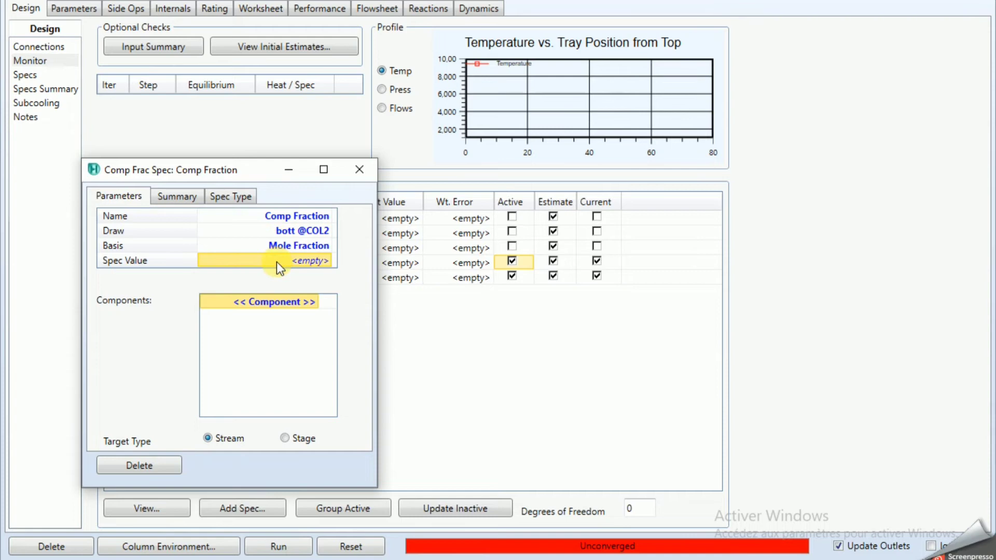
pyautogui.write('0.99')
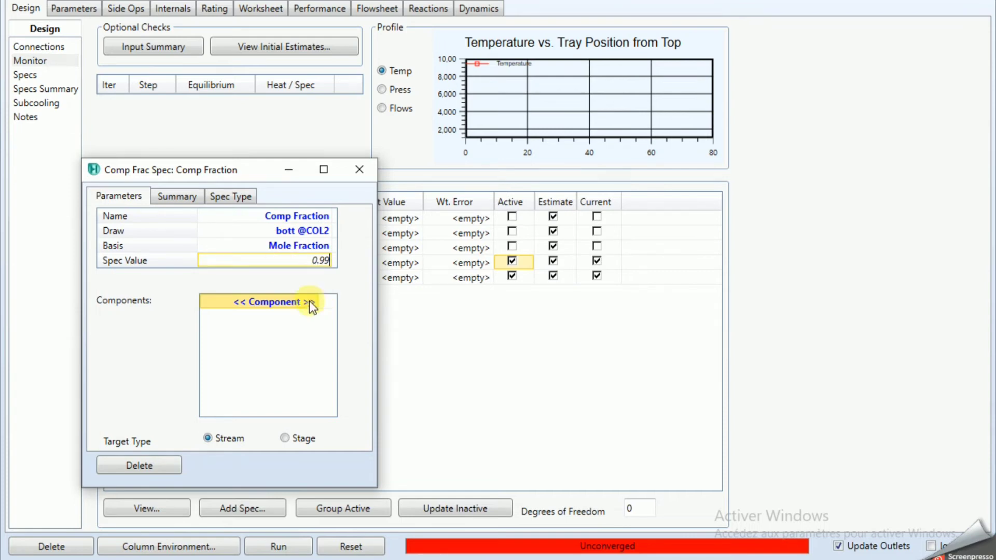
pyautogui.click(311, 304)
pyautogui.click(317, 304)
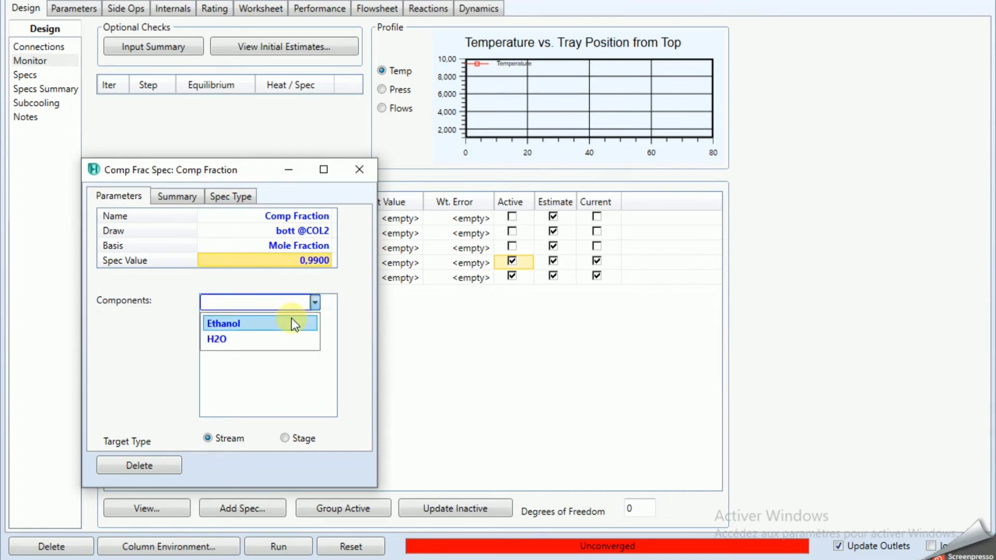
pyautogui.click(292, 318)
pyautogui.click(416, 332)
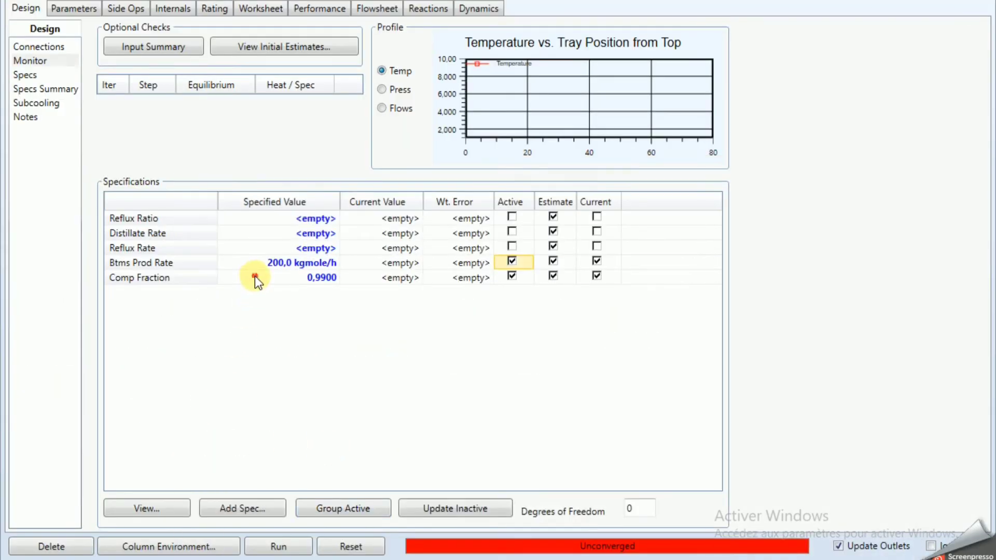
# Reopen the Comp Fraction specification to review its stream, value and component, and close it again
pyautogui.doubleClick(254, 276)
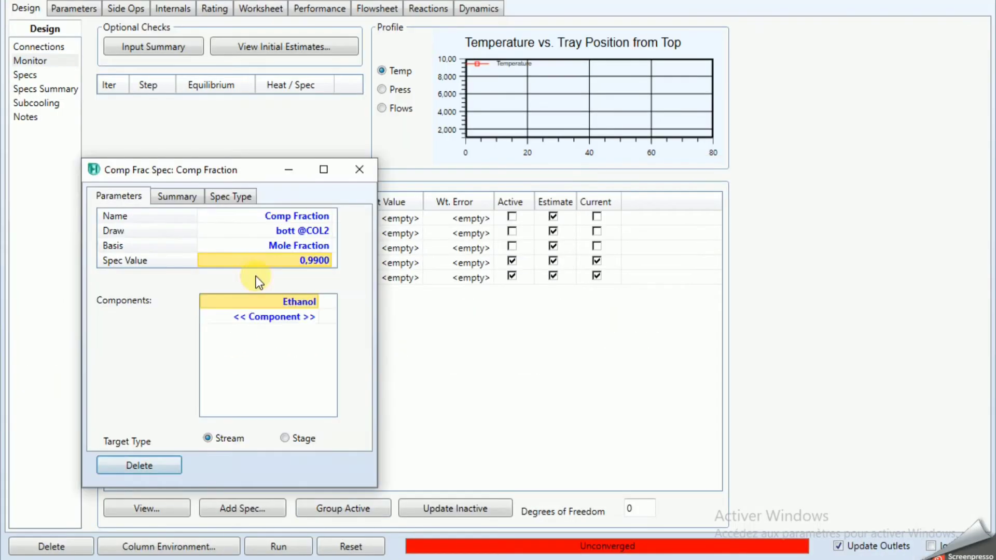
pyautogui.click(355, 170)
pyautogui.click(581, 396)
pyautogui.click(253, 393)
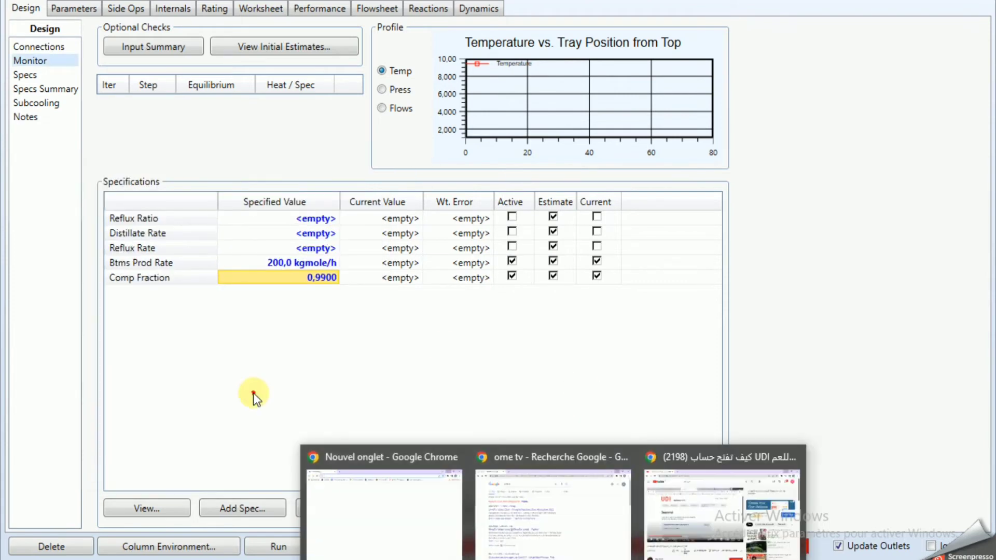
# Run the HP column solver, stop the calculation, and return to the main flowsheet
pyautogui.click(284, 548)
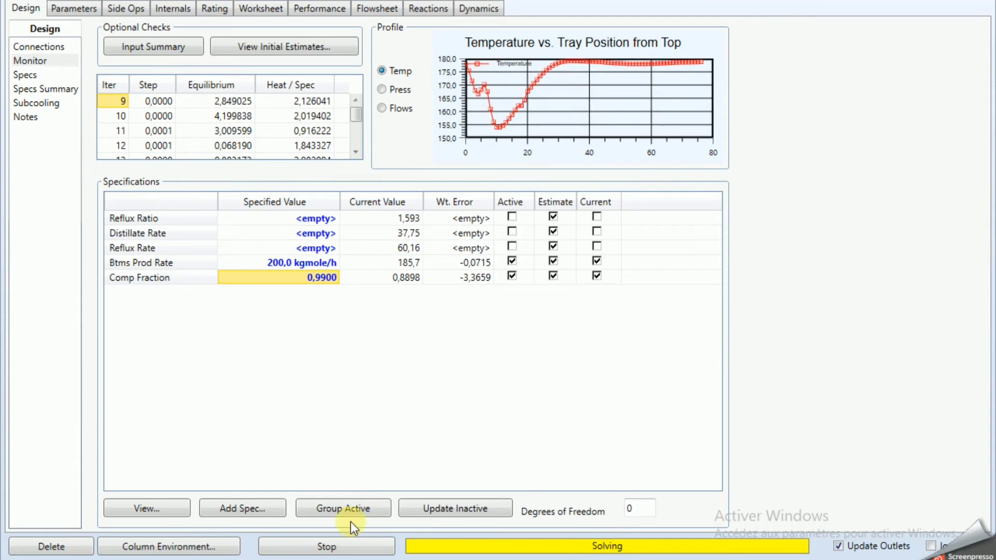
pyautogui.click(351, 548)
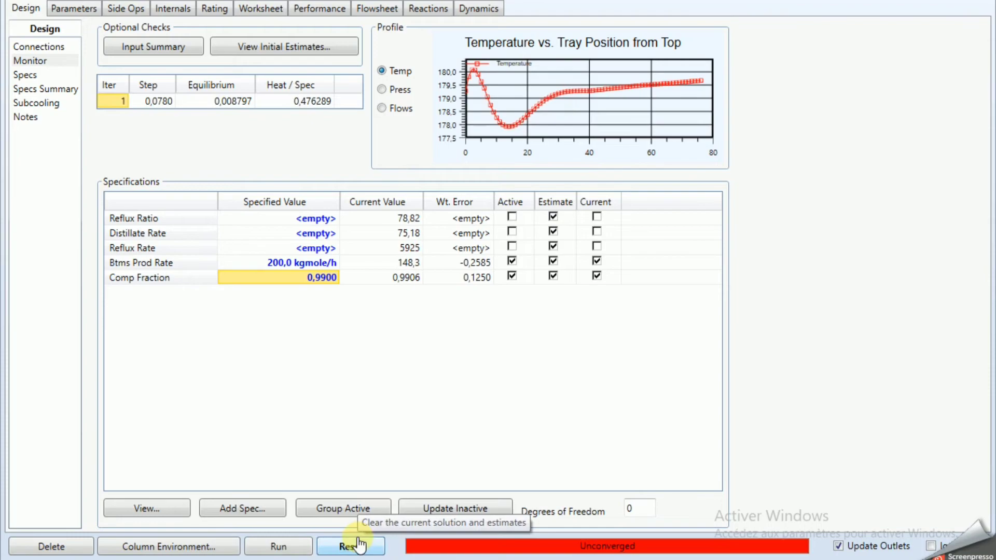
pyautogui.click(923, 1)
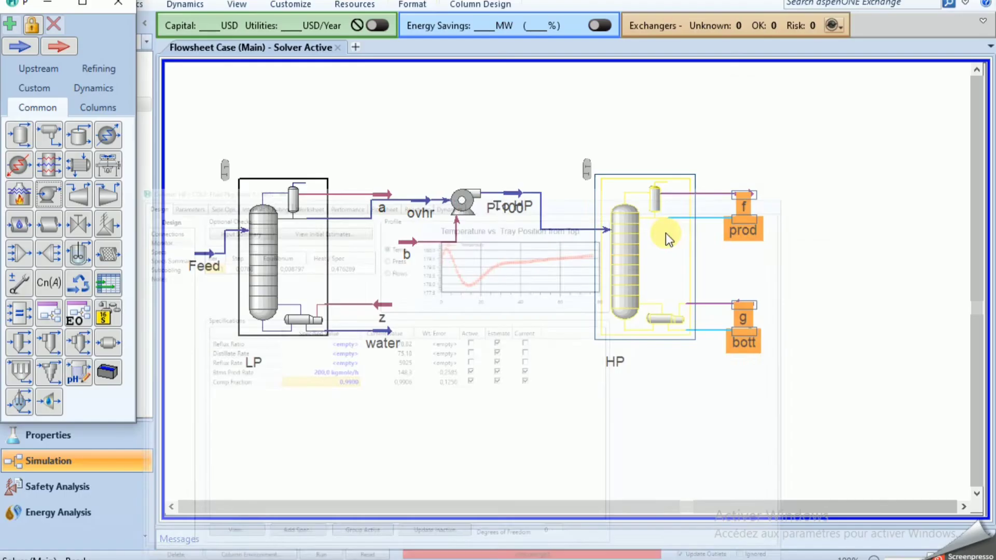
# Tidy the flowsheet by shifting the prod stream slightly outward and aligning the Feed stream with the LP column inlet
pyautogui.click(497, 407)
pyautogui.moveTo(750, 220); pyautogui.dragTo(768, 222)
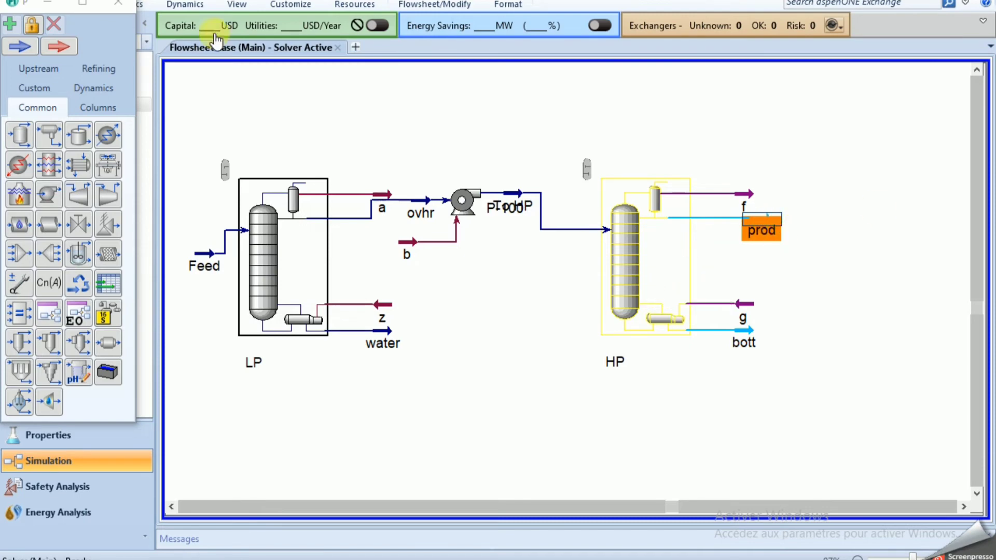
pyautogui.moveTo(203, 254); pyautogui.dragTo(195, 228)
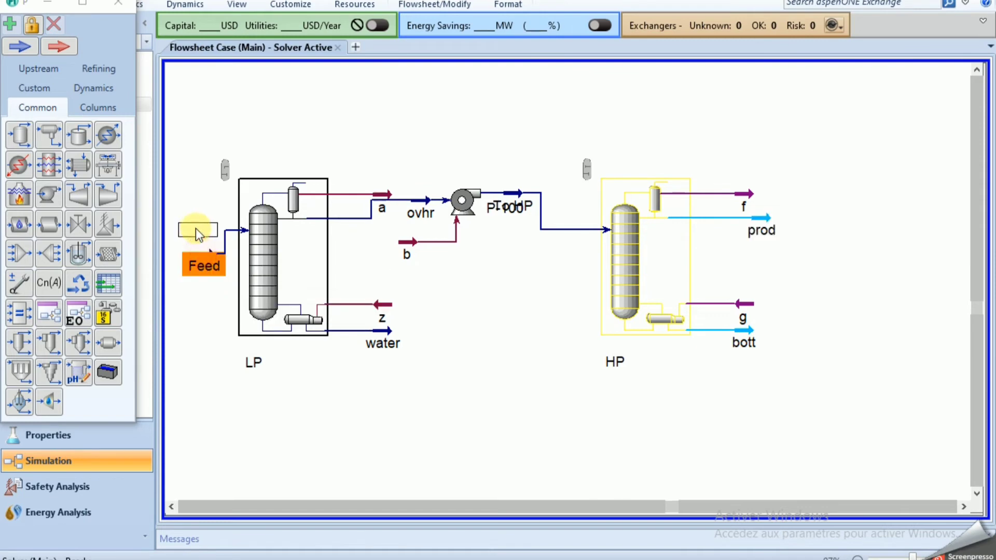
pyautogui.click(263, 269)
pyautogui.click(562, 389)
# Place a material stream below Feed, name it Recycle stream, and consult its specifications in the Word problem statement
pyautogui.click(20, 46)
pyautogui.click(183, 282)
pyautogui.doubleClick(198, 278)
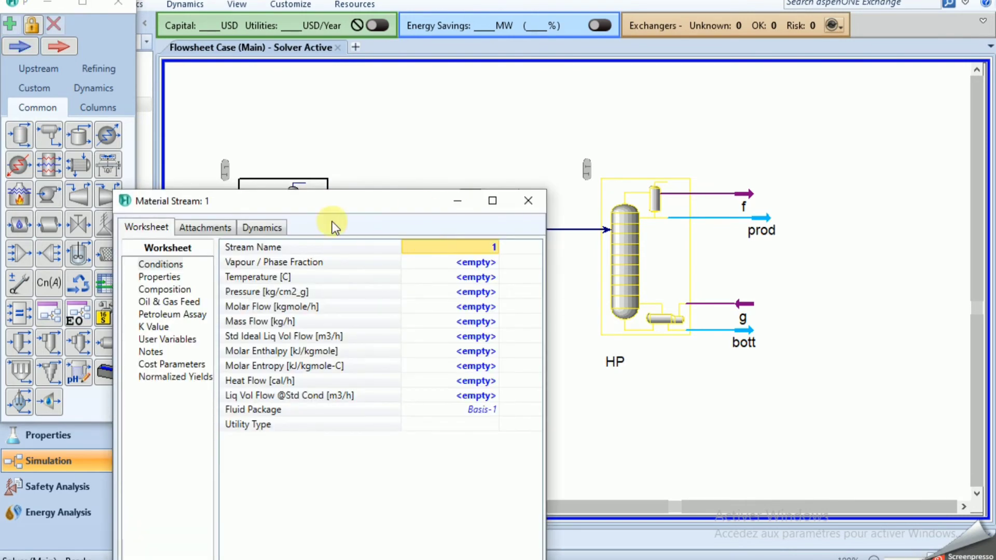
pyautogui.moveTo(319, 210)
pyautogui.mouseDown()
pyautogui.moveTo(459, 64)
pyautogui.moveTo(456, 29)
pyautogui.mouseUp()
pyautogui.click(562, 63)
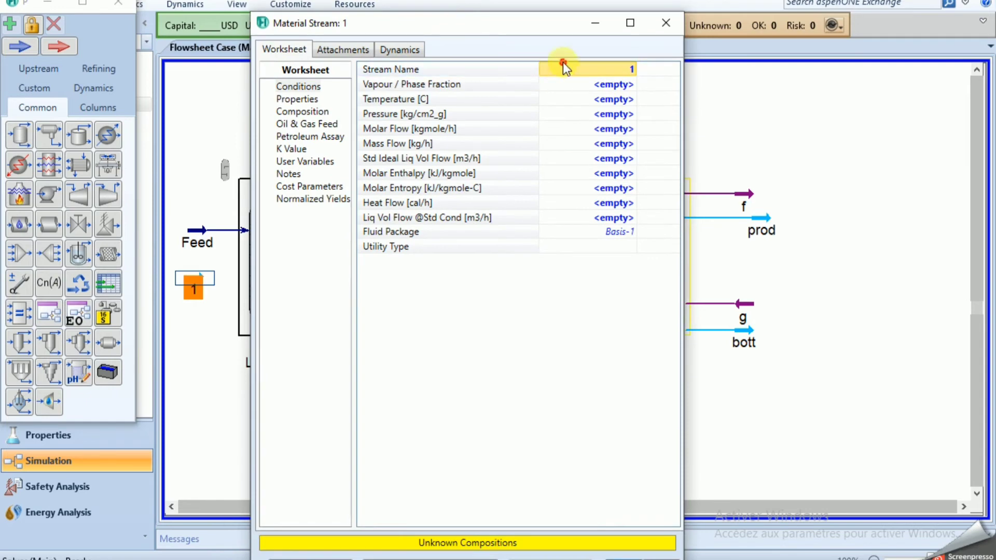
pyautogui.write('Recy')
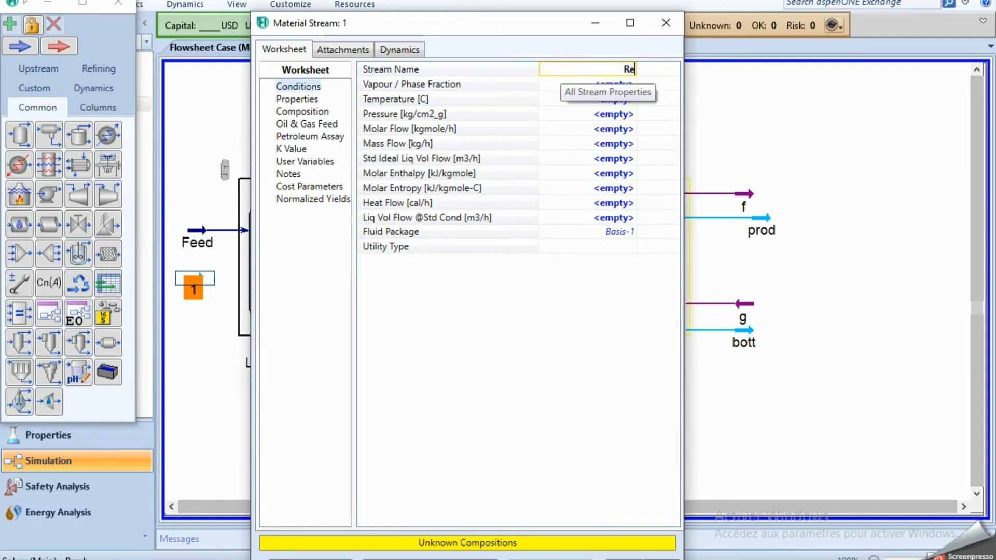
pyautogui.write('cle stream')
pyautogui.press('Return')
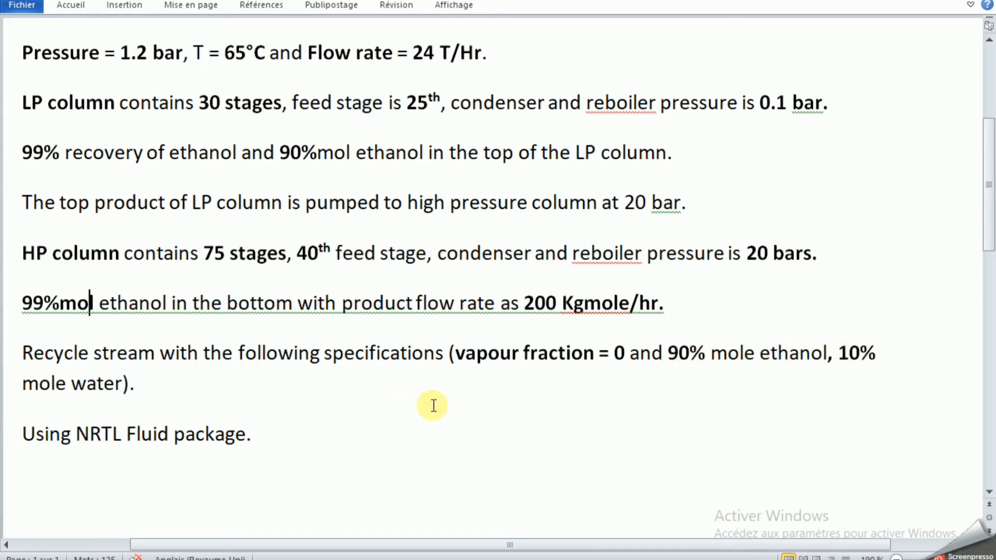
pyautogui.hotkey('alt', 'Tab')
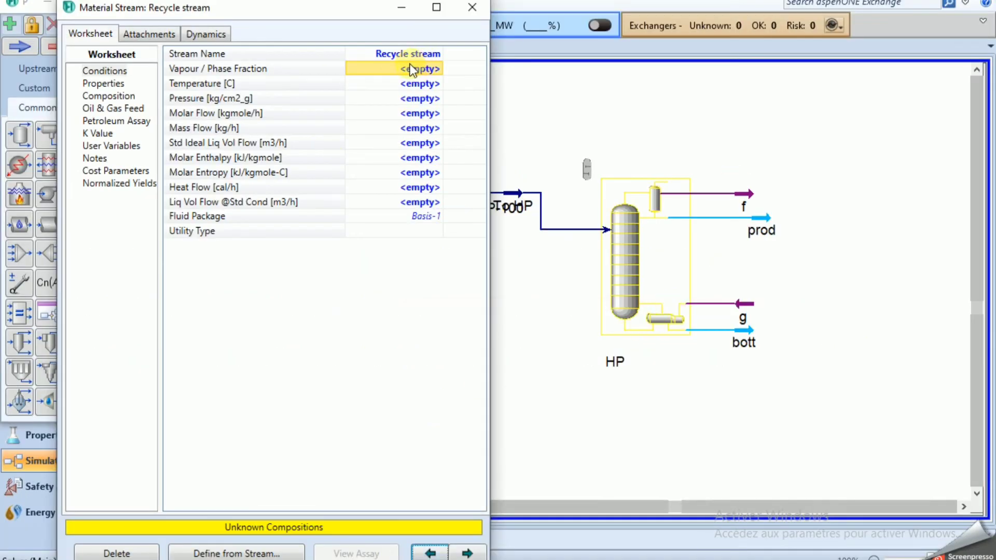
pyautogui.press('Return')
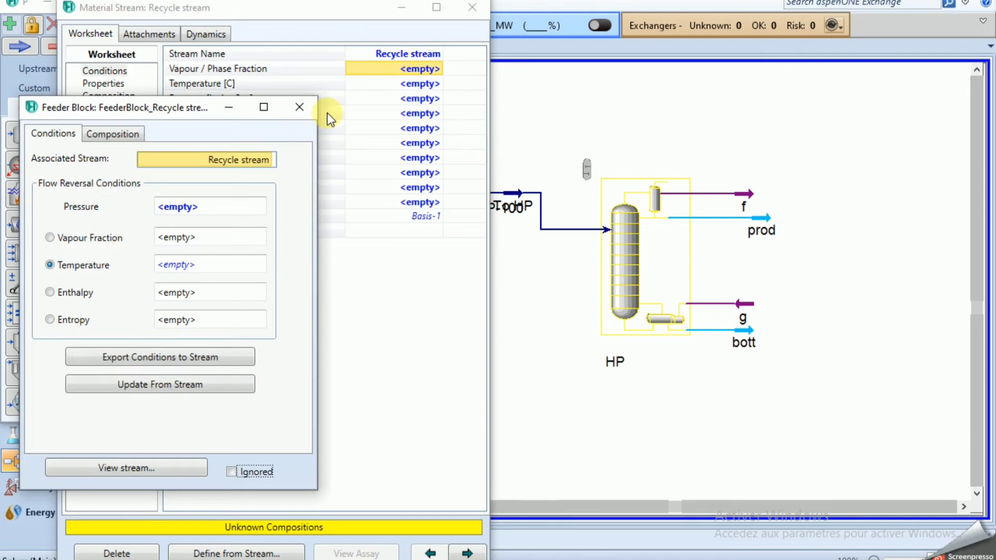
pyautogui.click(294, 94)
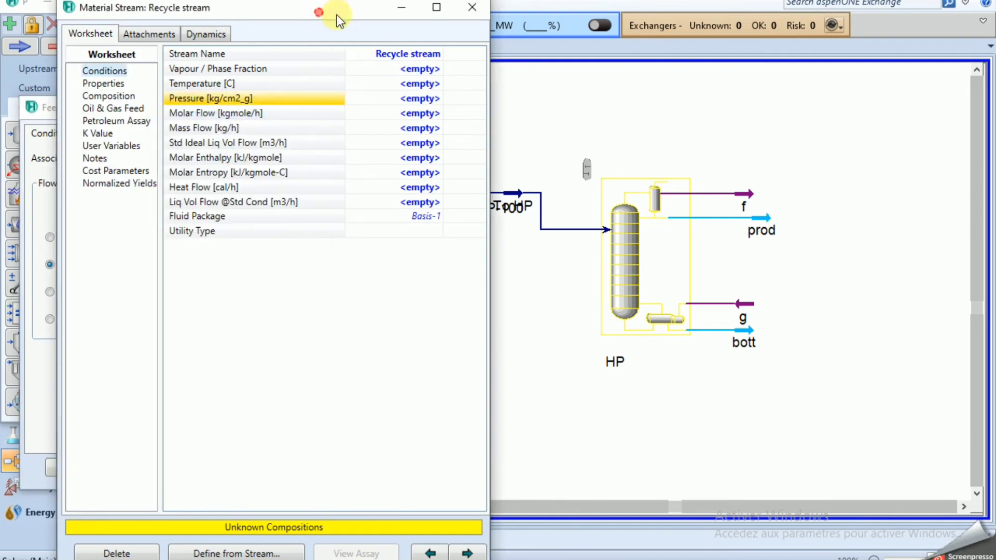
pyautogui.moveTo(318, 11); pyautogui.dragTo(522, 12)
pyautogui.click(176, 98)
pyautogui.click(310, 110)
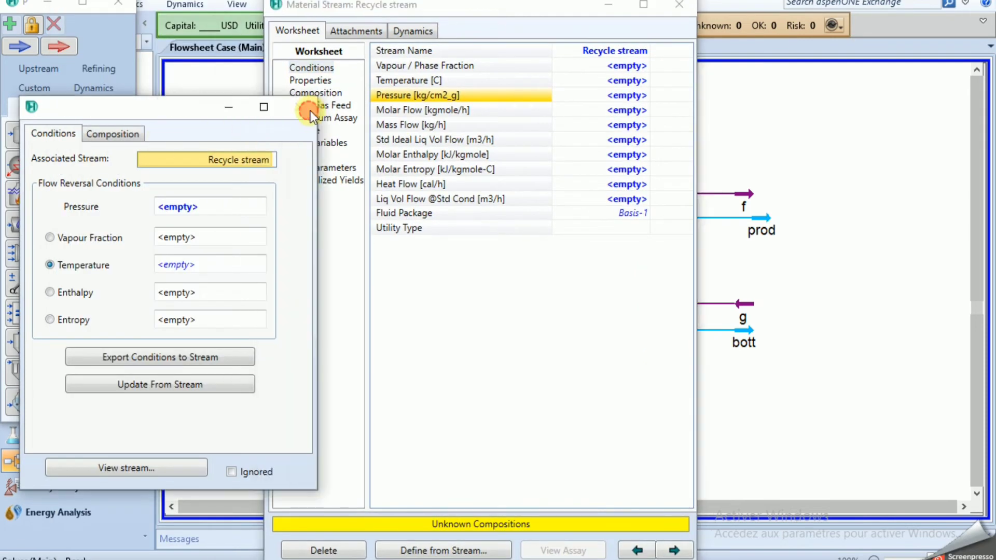
# Set the recycle stream's vapour fraction to 0, pressure to 1.2 kg/cm2_g and molar flow to 400 kgmole/h
pyautogui.click(577, 62)
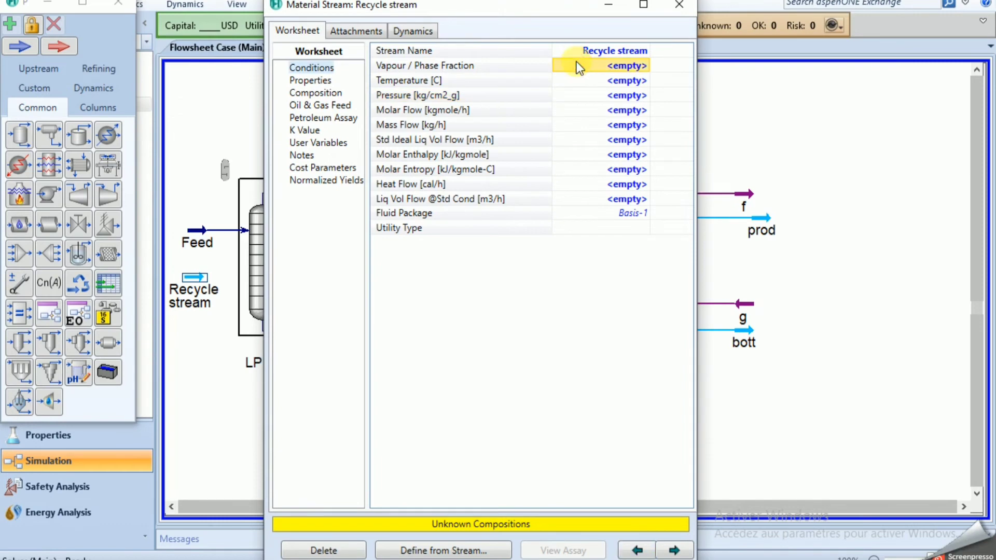
pyautogui.write('0')
pyautogui.press('Return')
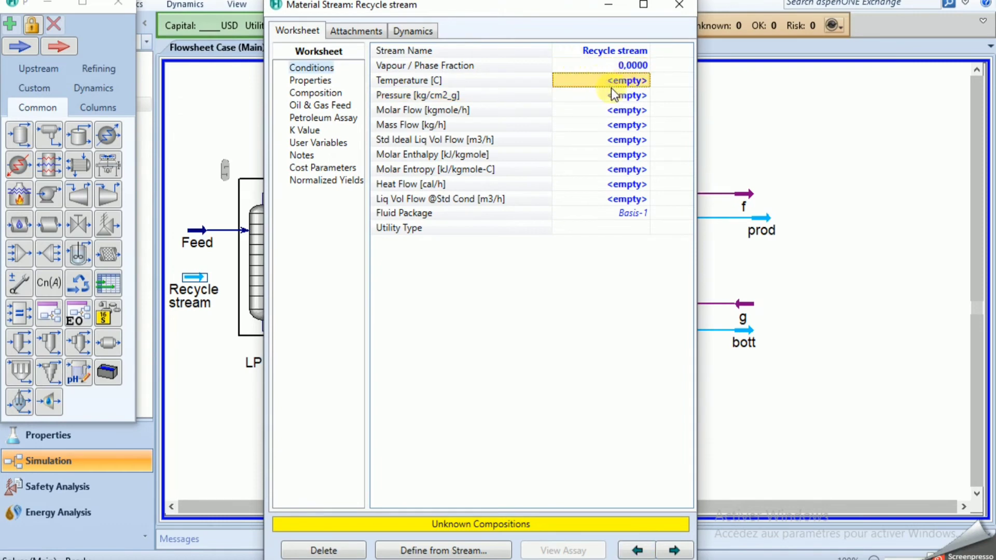
pyautogui.click(611, 94)
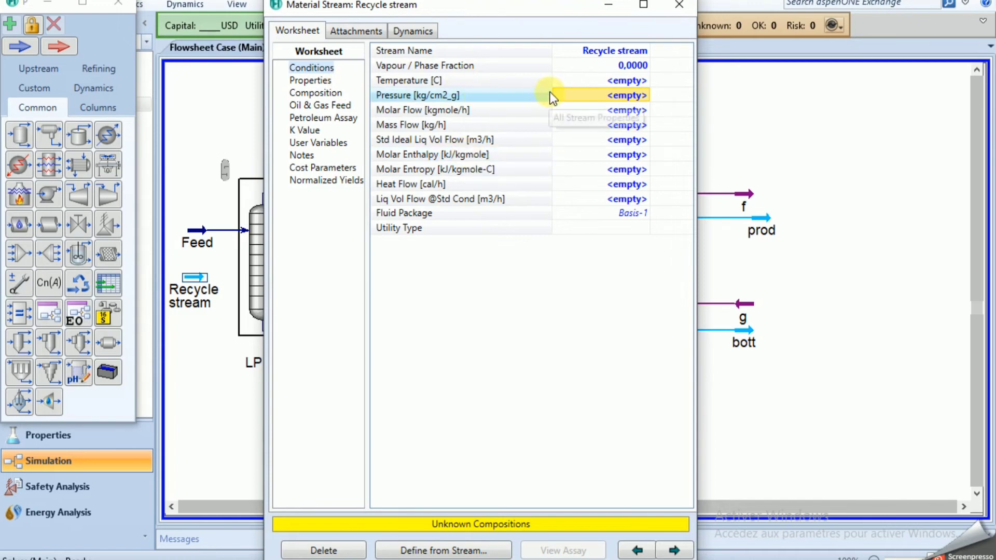
pyautogui.write('1.2')
pyautogui.press('Return')
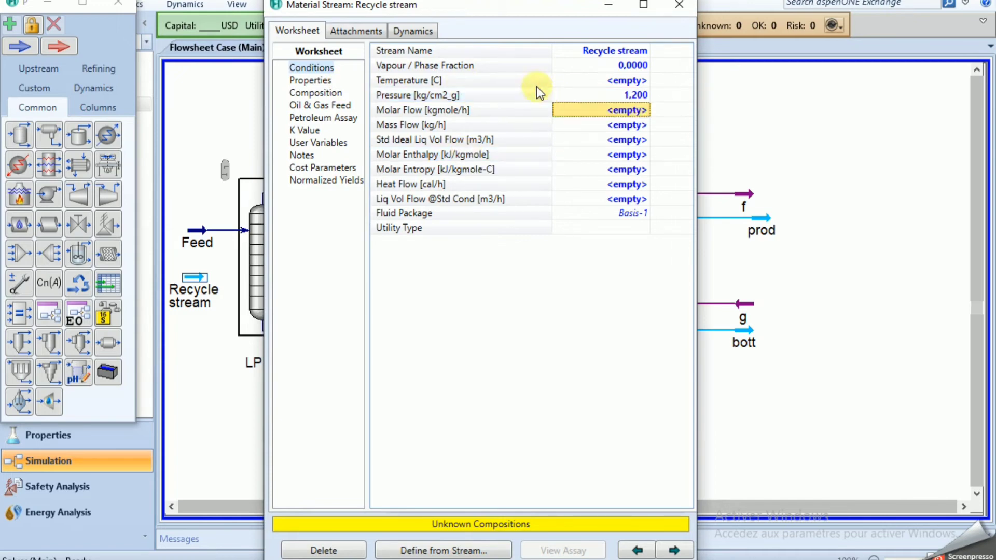
pyautogui.write('400')
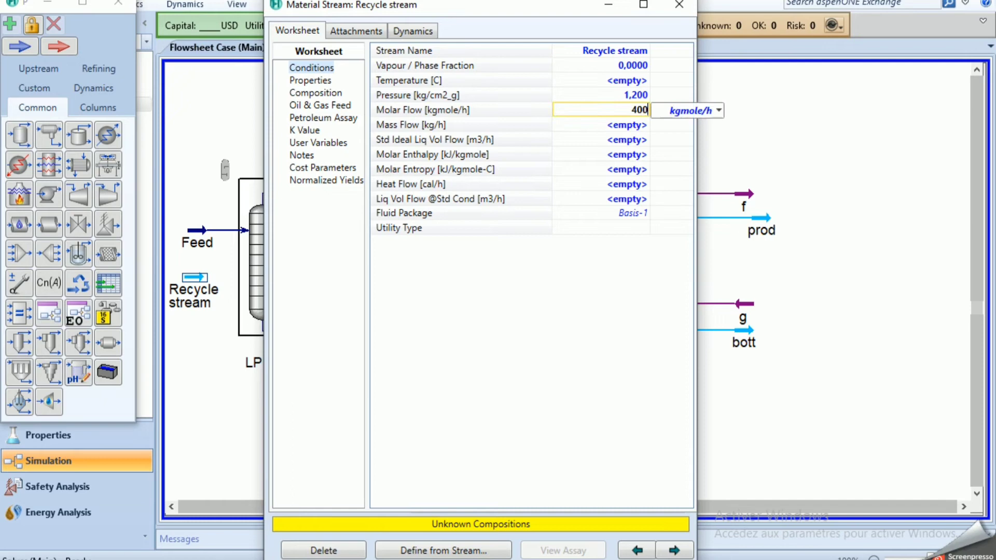
pyautogui.press('Return')
# Set the recycle stream's composition to mole fractions of 0.9 ethanol and 0.1 H2O, and close the stream's specifications
pyautogui.click(326, 95)
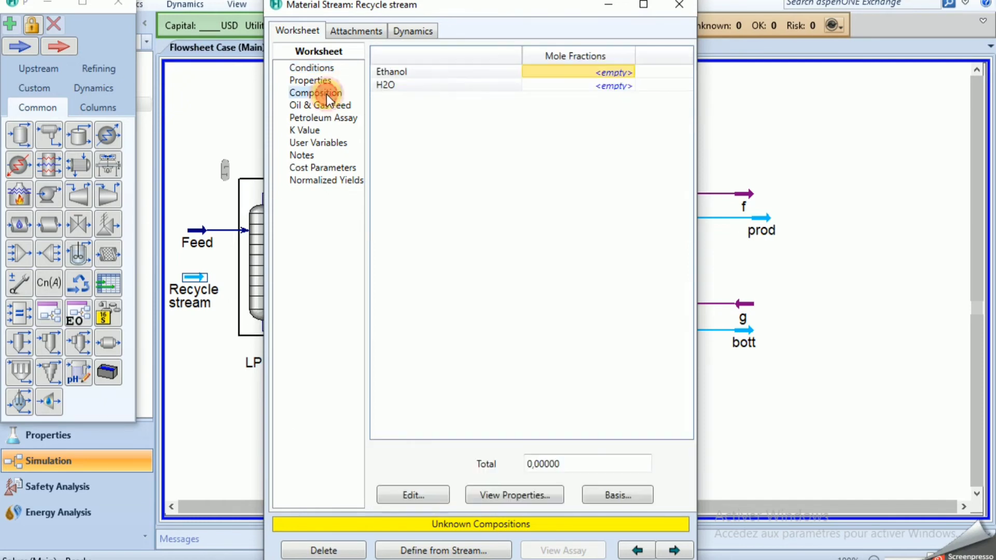
pyautogui.click(556, 72)
pyautogui.write('0.9')
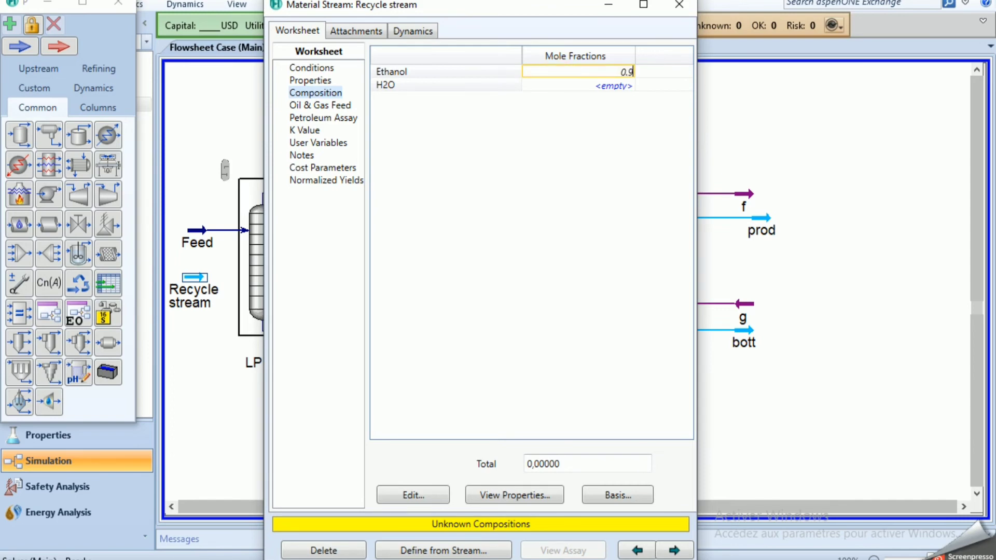
pyautogui.press('Return')
pyautogui.write('0.1')
pyautogui.press('Return')
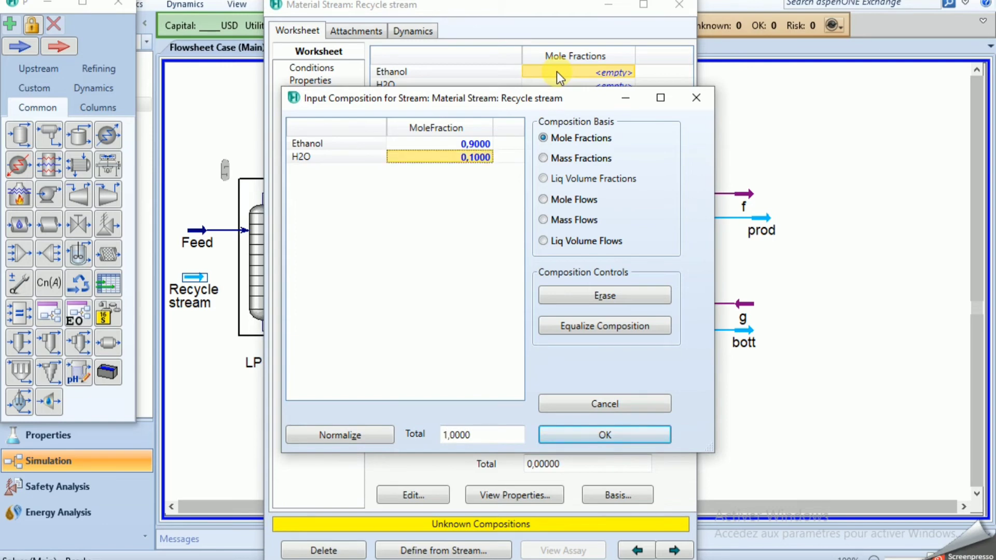
pyautogui.click(633, 431)
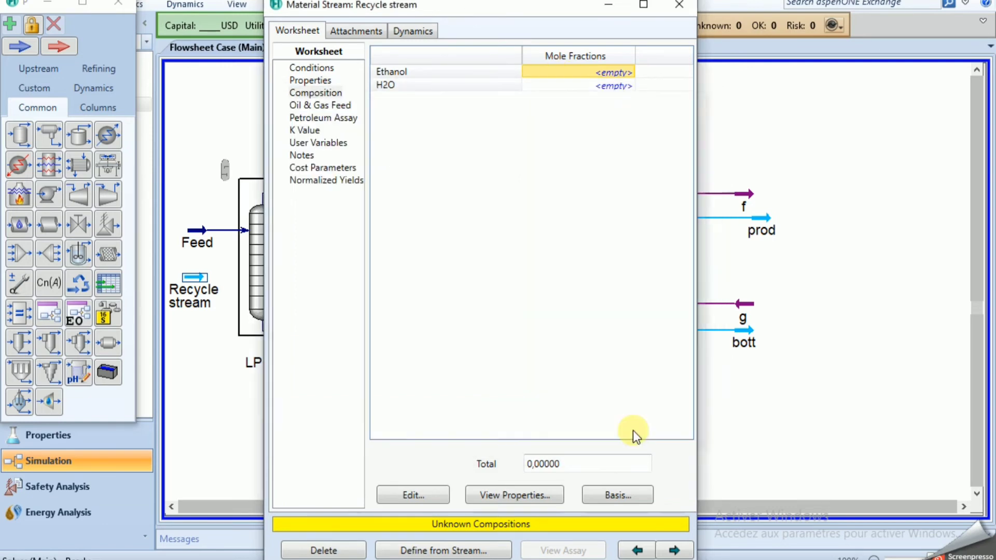
pyautogui.click(679, 4)
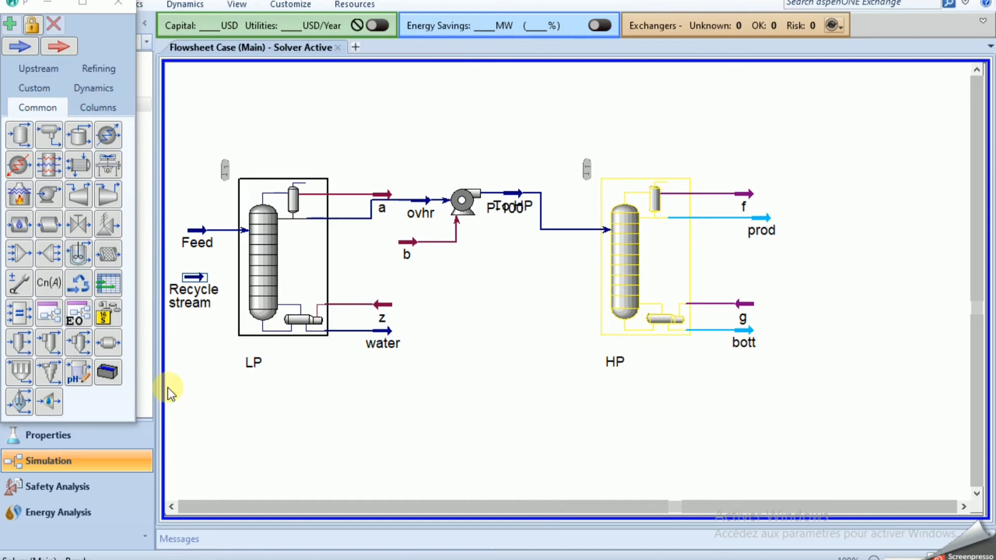
# Add Recycle stream as a second inlet of the LP column, entering at stage 25 of the main tower
pyautogui.doubleClick(282, 254)
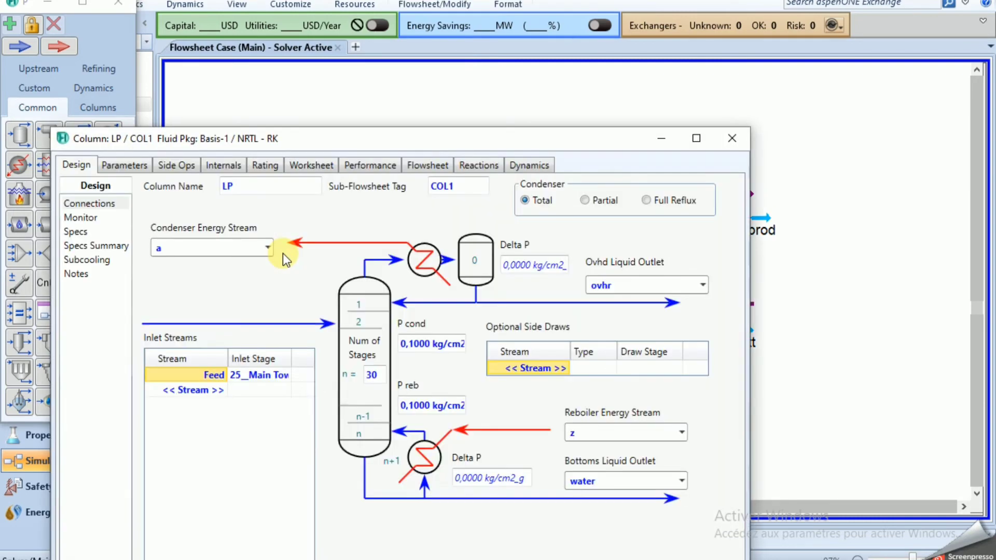
pyautogui.doubleClick(361, 130)
pyautogui.click(701, 1)
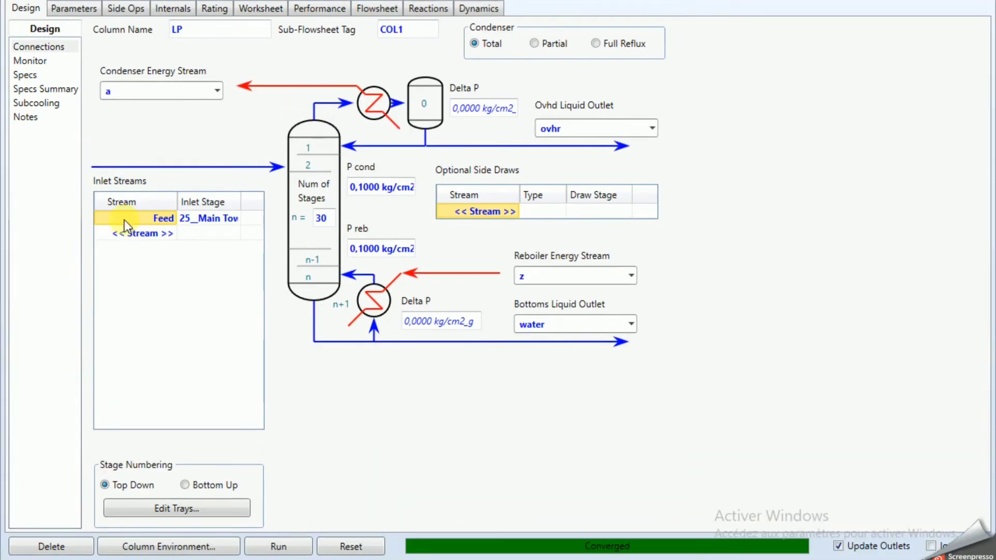
pyautogui.click(173, 232)
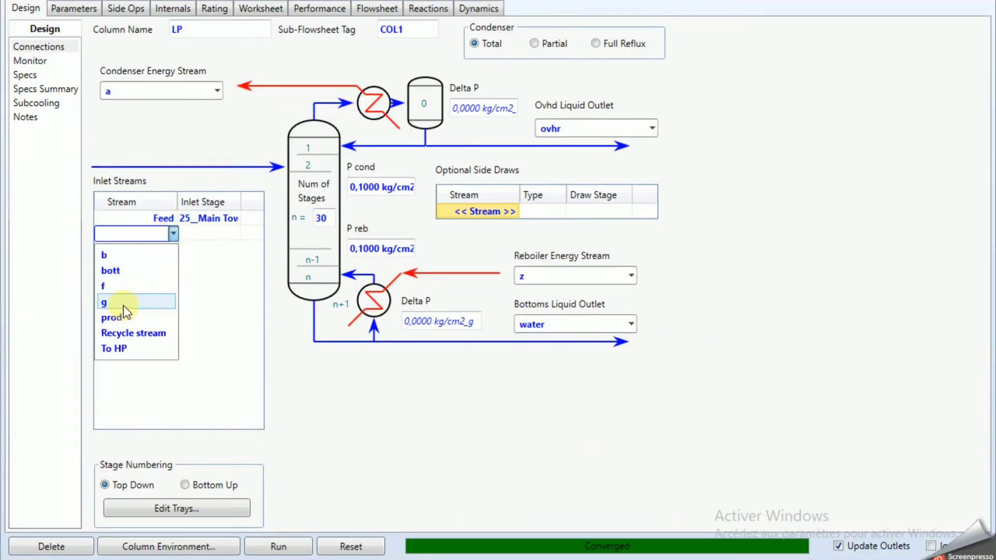
pyautogui.click(133, 333)
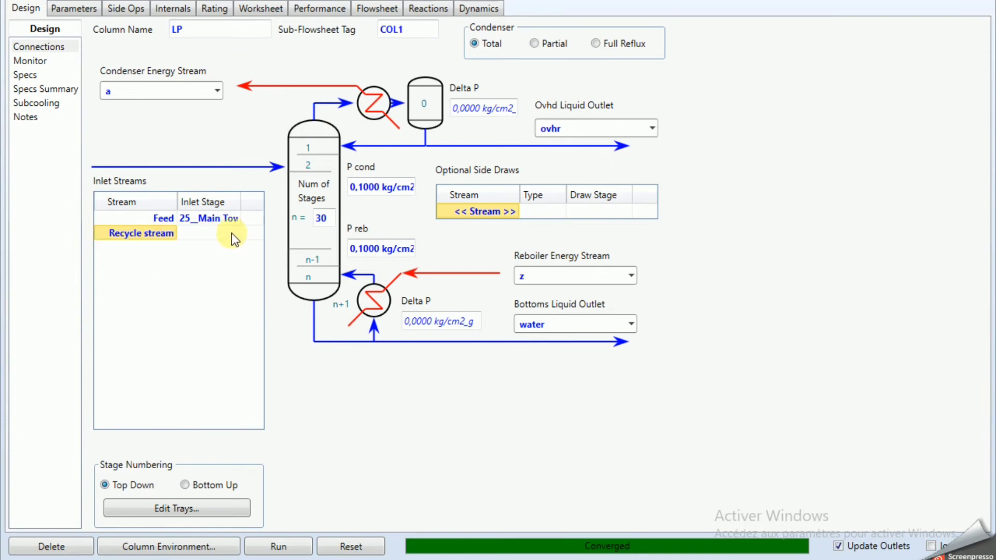
pyautogui.click(231, 232)
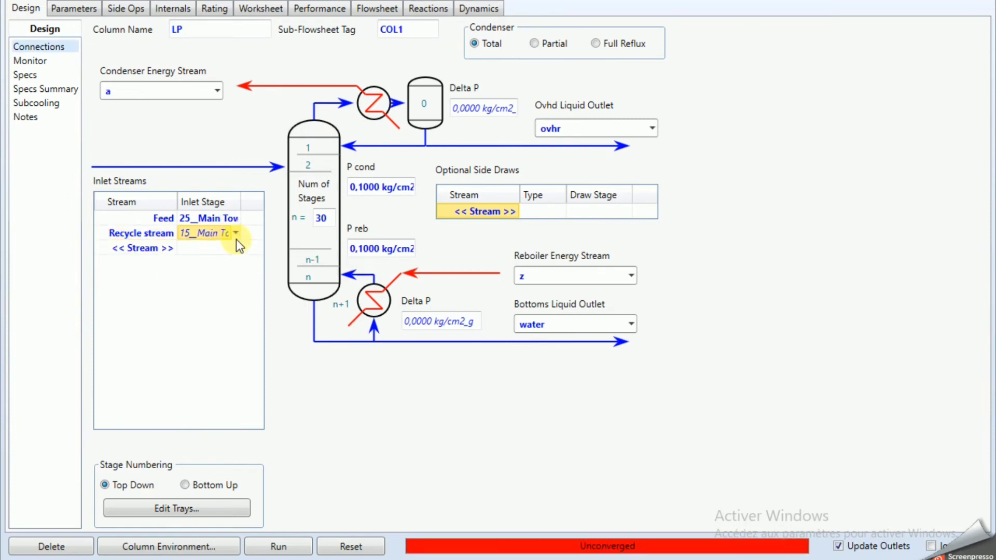
pyautogui.click(236, 234)
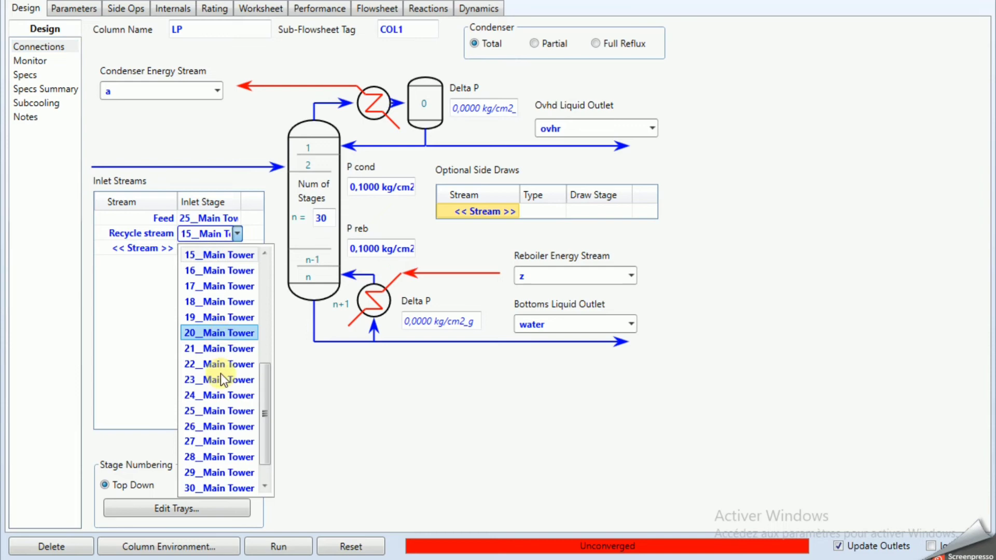
pyautogui.click(226, 411)
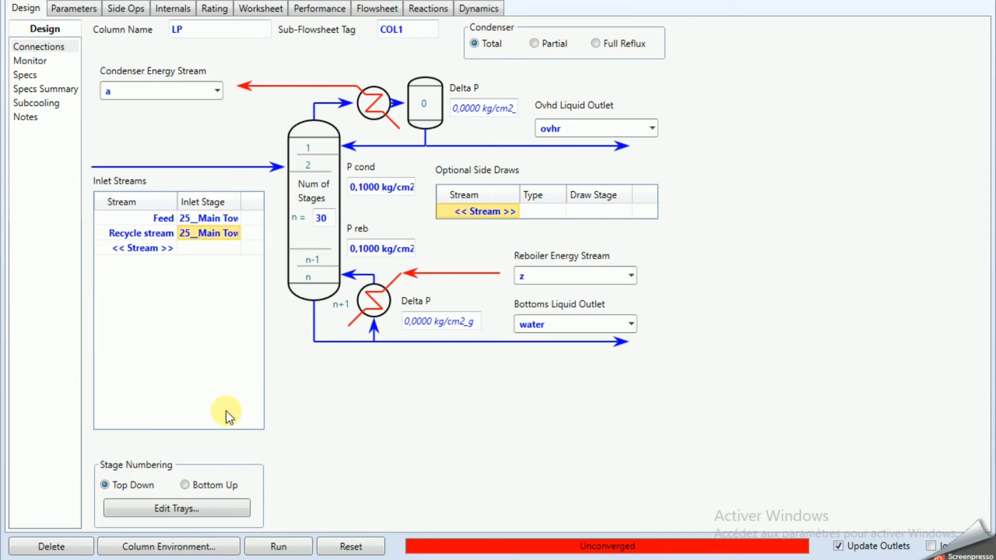
# Run the LP column with its new inlet, rerun the HP column, and return to the main flowsheet
pyautogui.click(299, 546)
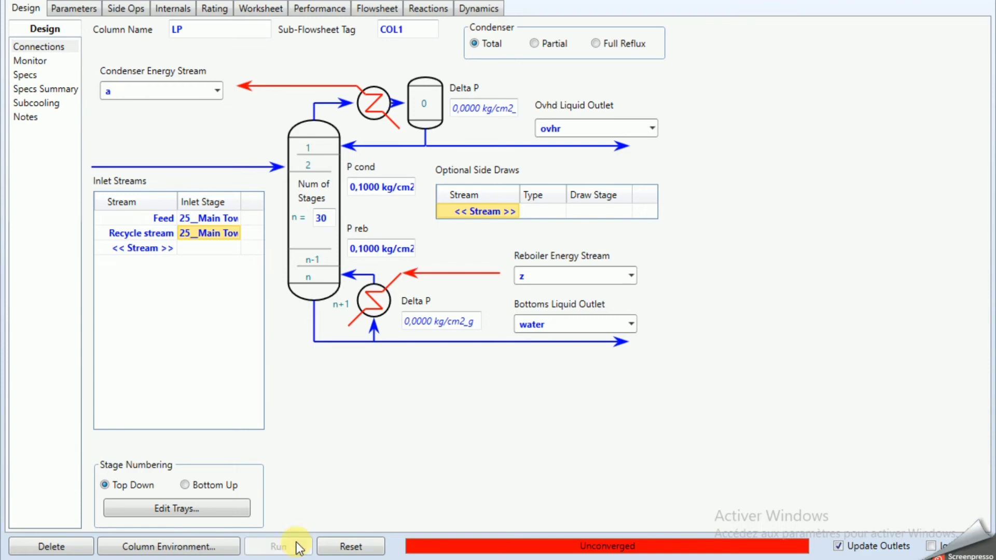
pyautogui.click(978, 1)
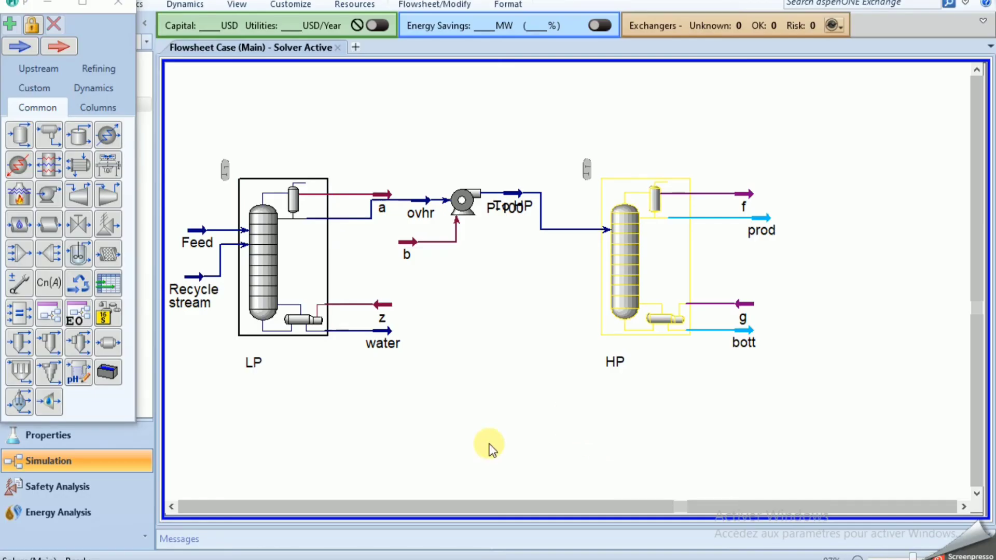
pyautogui.doubleClick(676, 244)
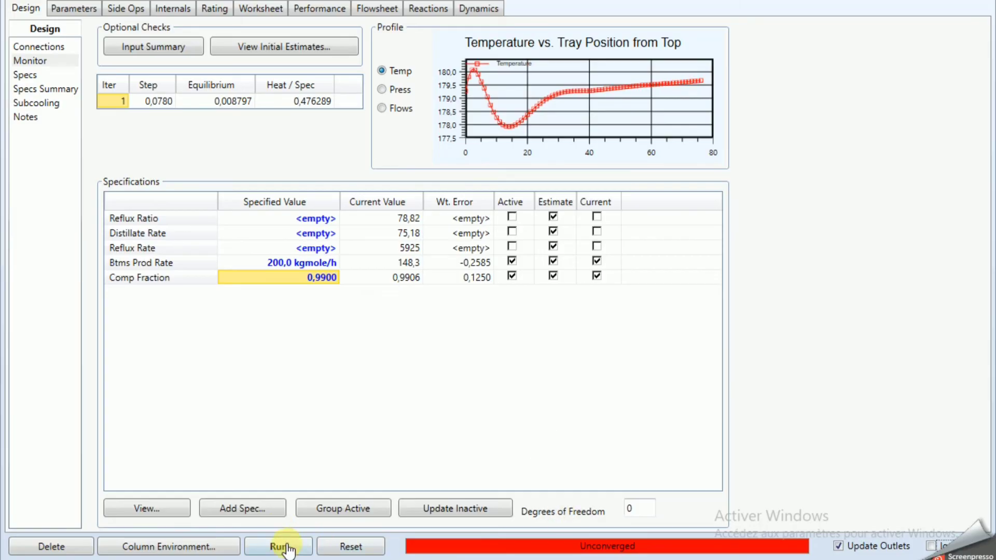
pyautogui.click(280, 547)
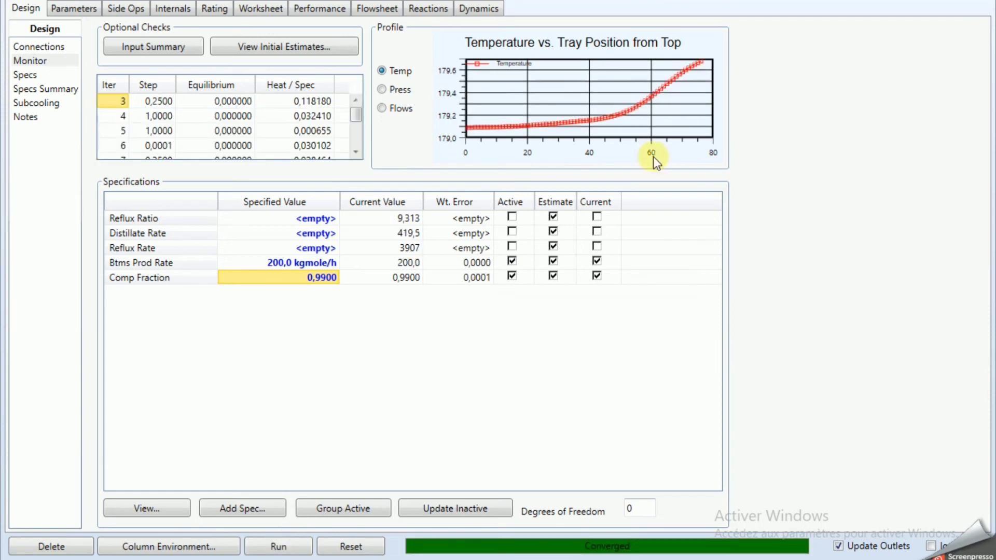
pyautogui.click(816, 346)
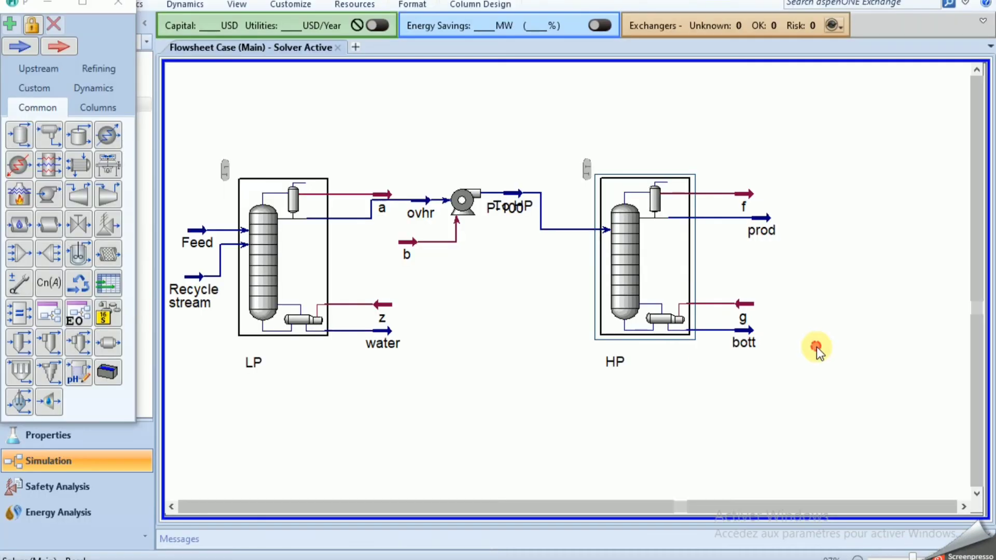
pyautogui.click(466, 431)
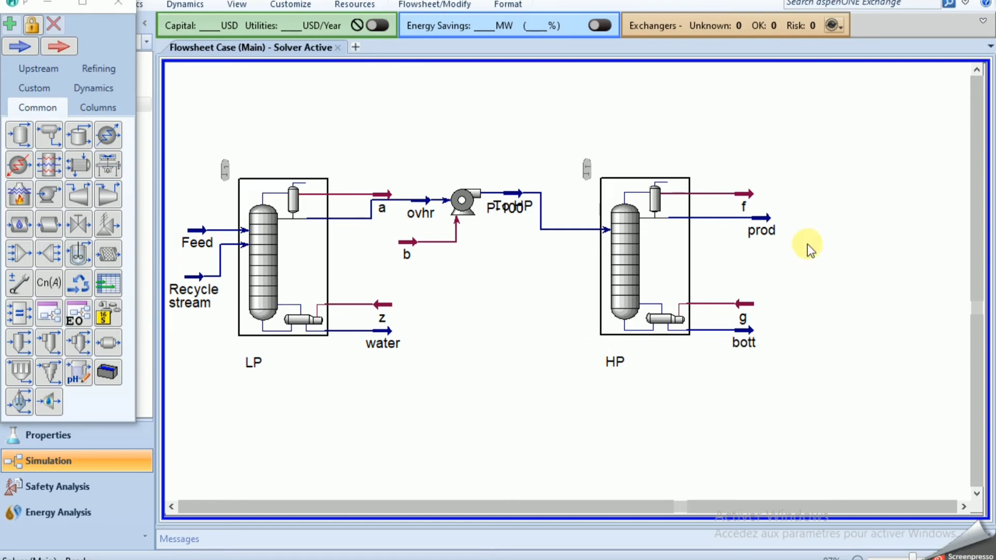
pyautogui.click(760, 228)
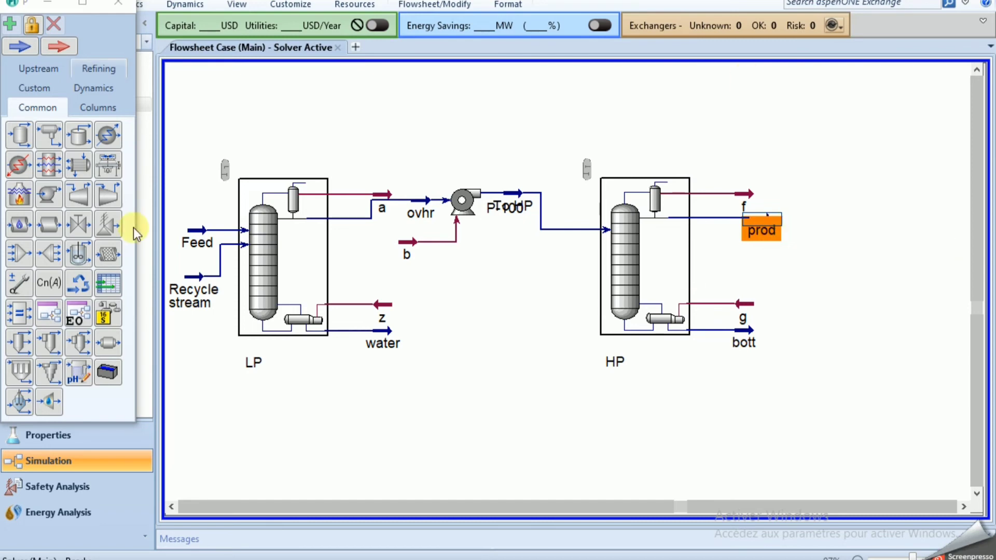
pyautogui.click(572, 431)
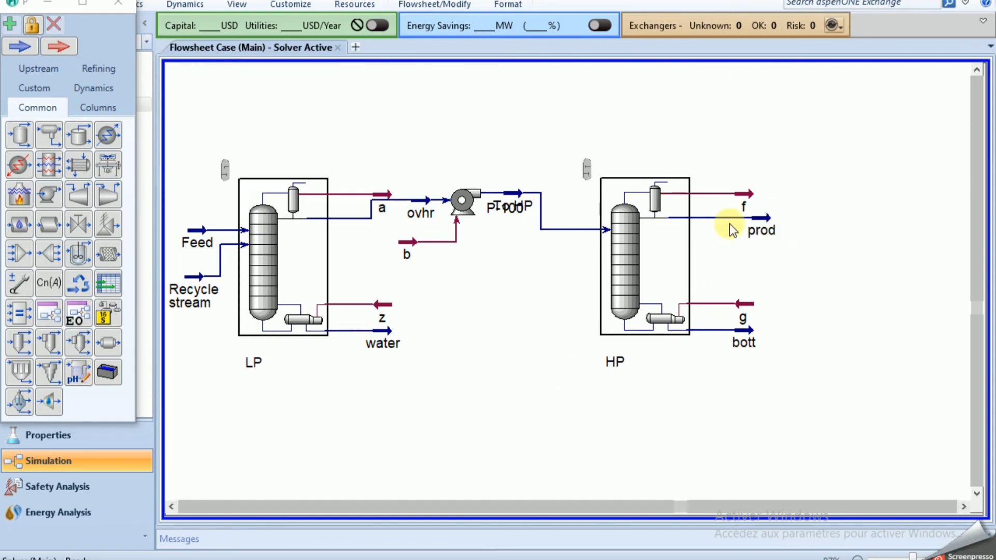
pyautogui.click(469, 196)
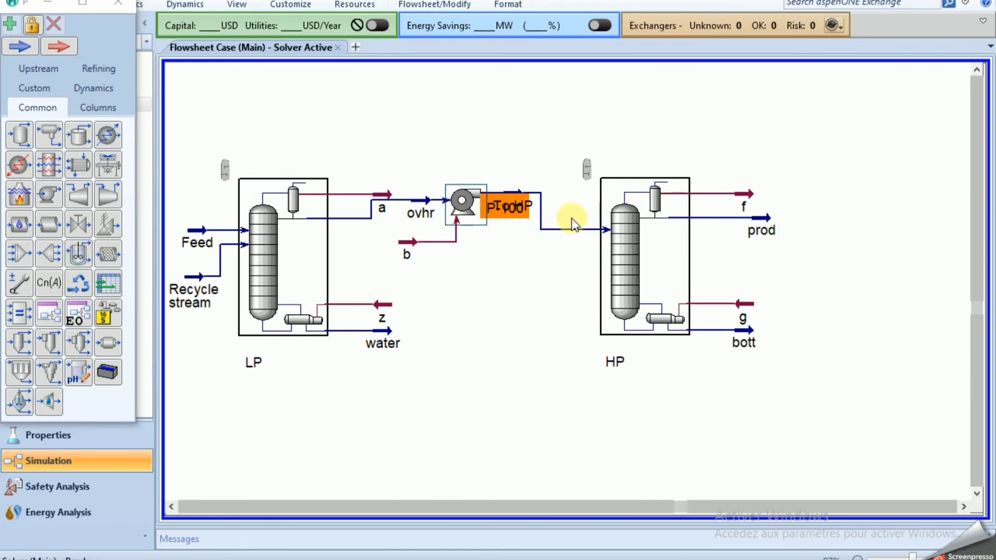
pyautogui.click(765, 218)
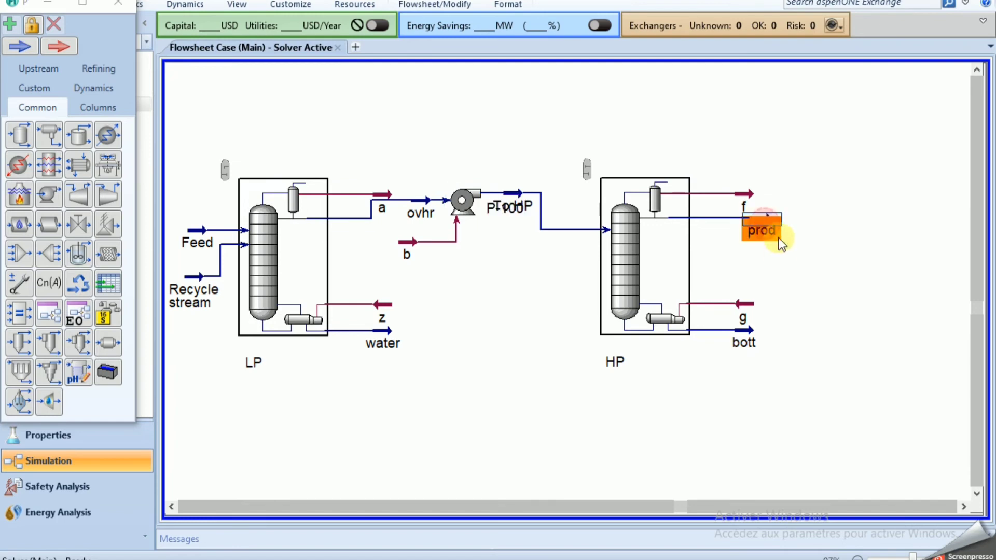
pyautogui.click(509, 138)
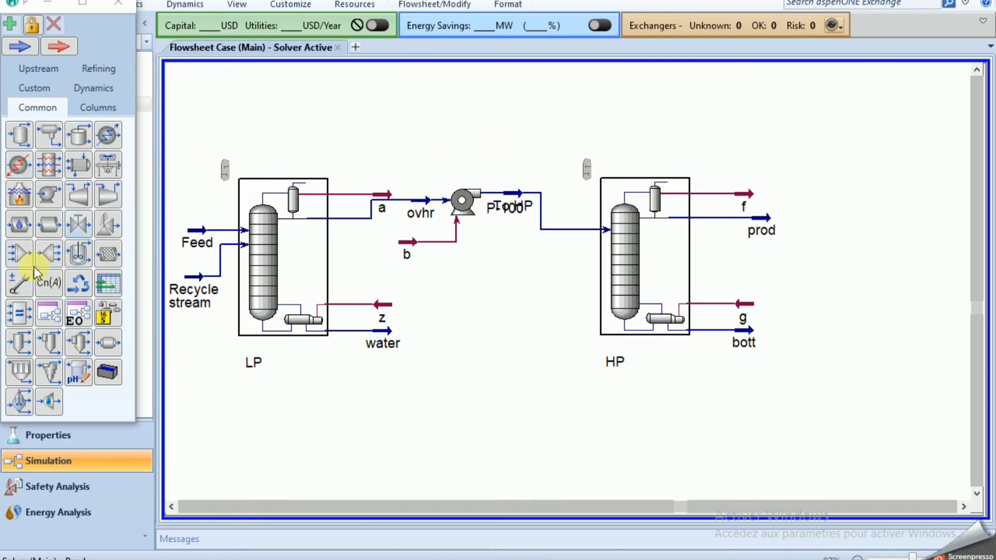
# Place a Recycle block above the pump and compare the conditions of prod with those of Recycle stream
pyautogui.click(78, 283)
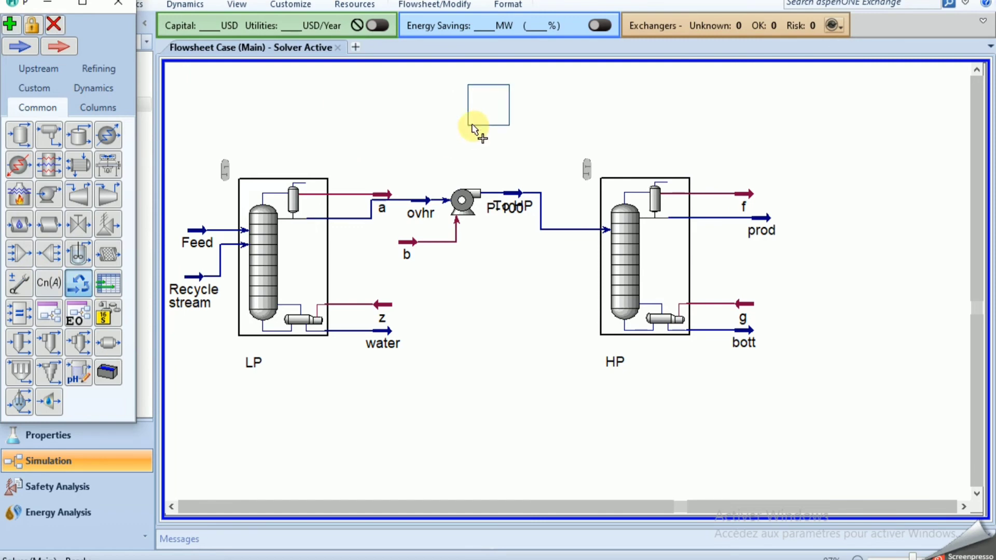
pyautogui.click(629, 116)
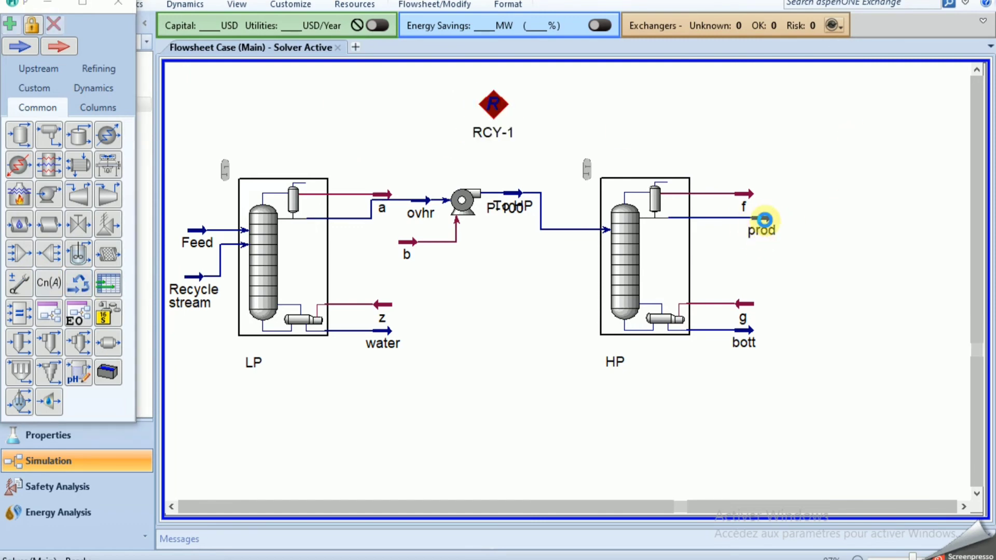
pyautogui.click(766, 220)
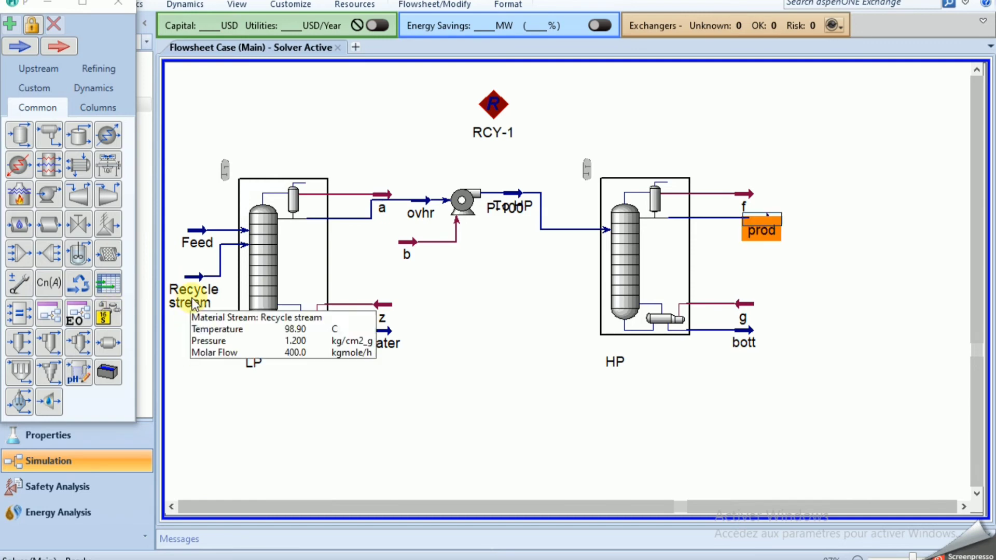
pyautogui.moveTo(757, 227)
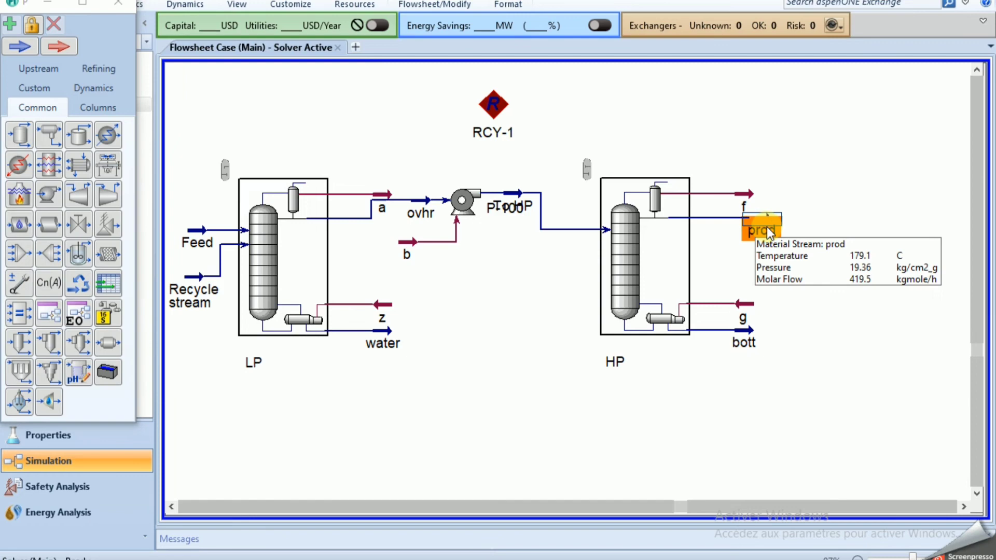
pyautogui.moveTo(187, 291)
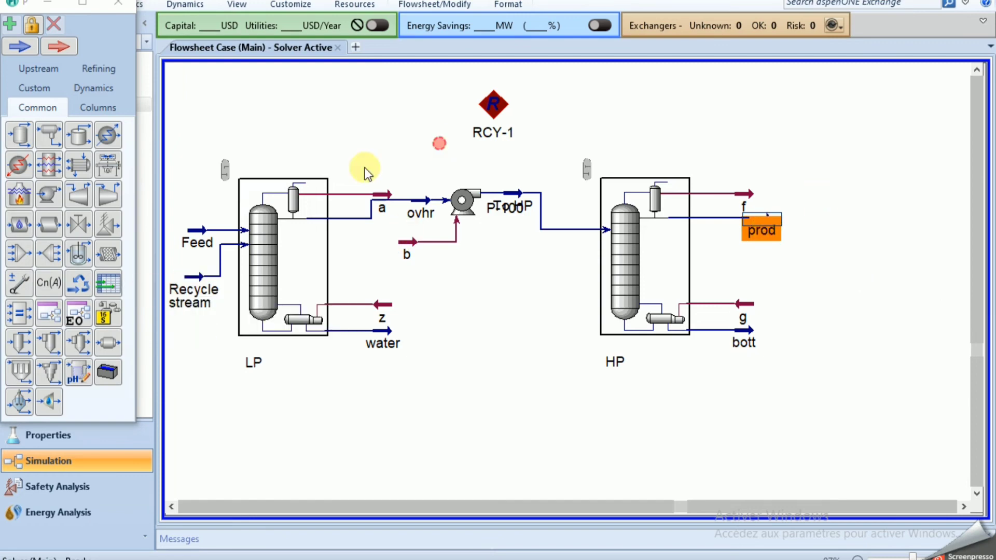
pyautogui.click(437, 143)
# Place a valve beyond the prod stream, with prod as its inlet and a new outlet stream named To LP C
pyautogui.click(72, 223)
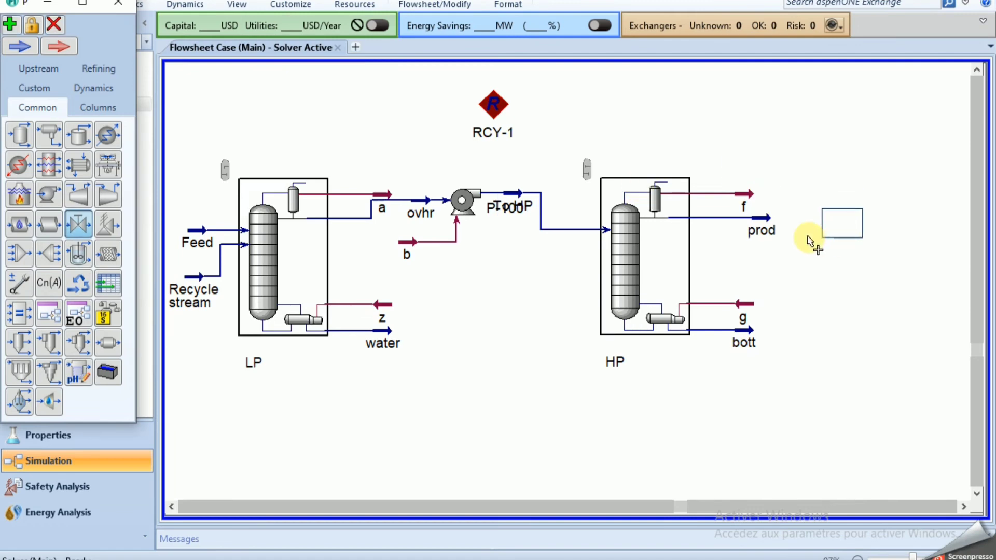
pyautogui.click(823, 228)
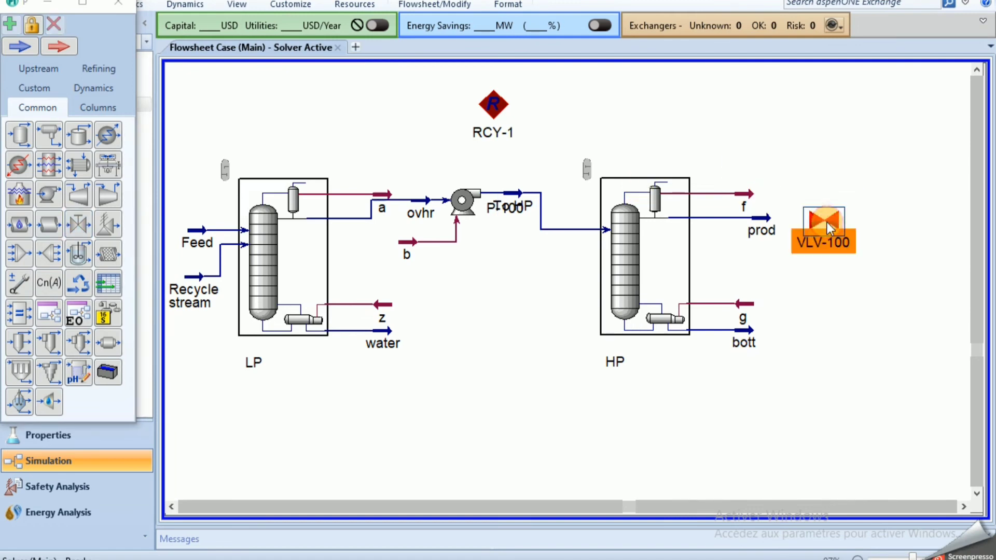
pyautogui.doubleClick(827, 222)
pyautogui.click(298, 334)
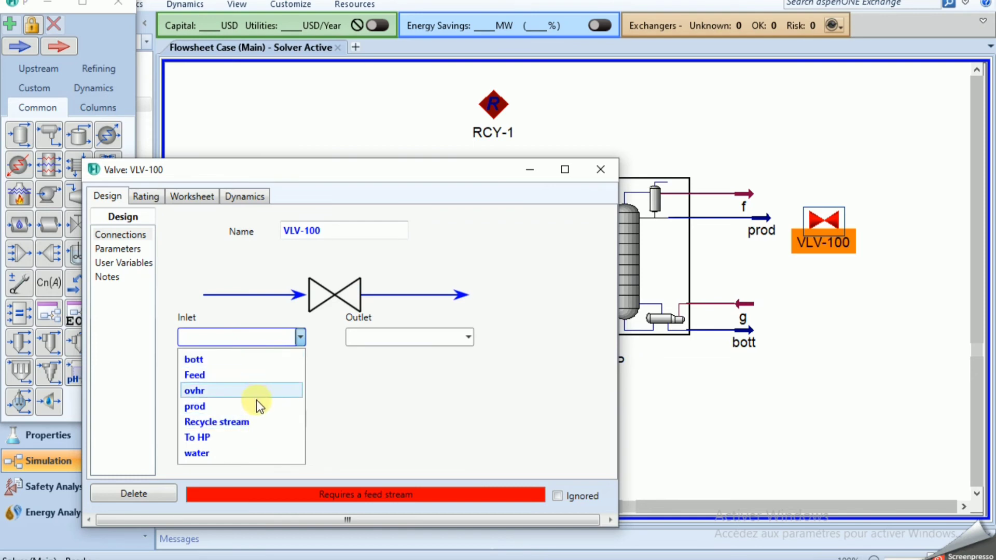
pyautogui.click(256, 404)
pyautogui.click(393, 334)
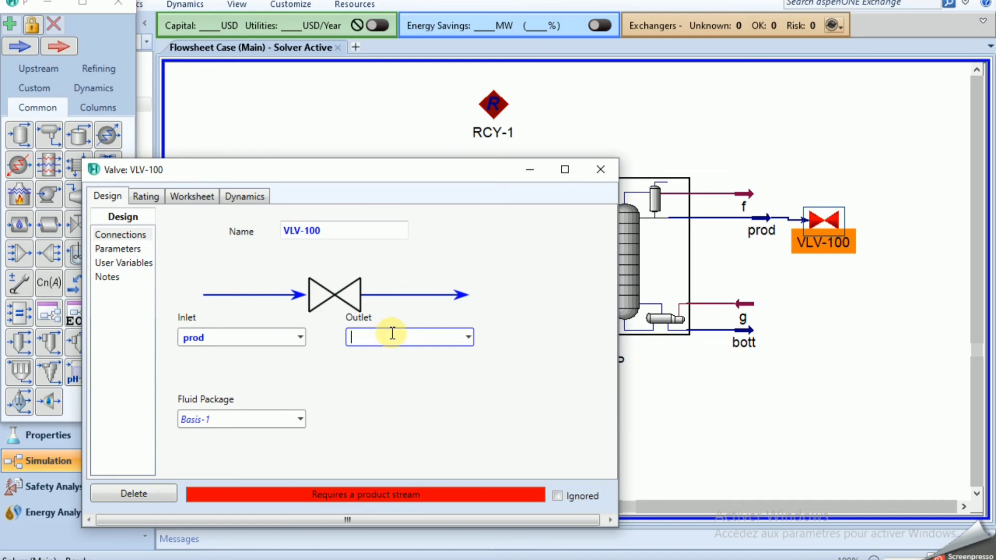
pyautogui.write('To LP C')
pyautogui.click(378, 410)
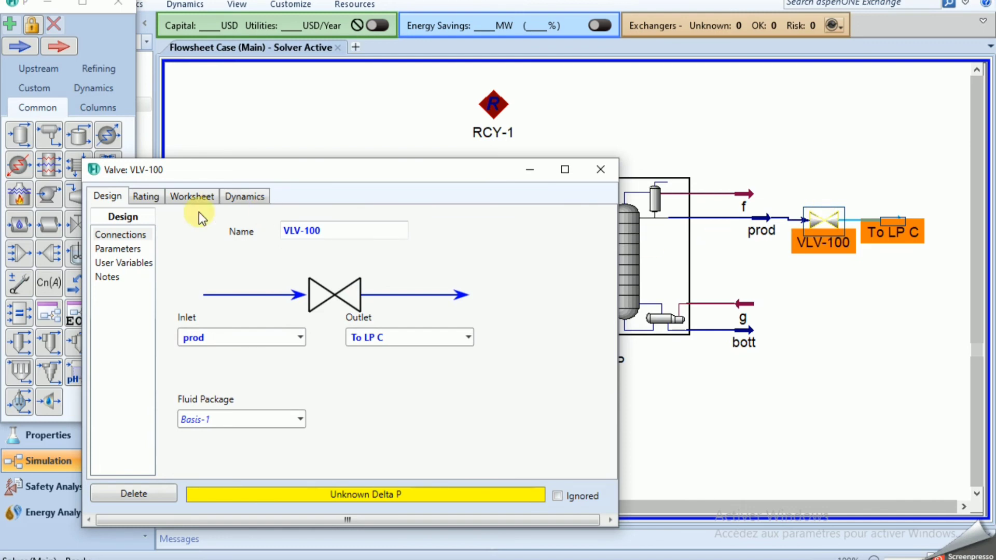
# Set the pressure of the valve's outlet stream To LP C to 1.2 bar and close the valve window
pyautogui.click(193, 196)
pyautogui.click(445, 263)
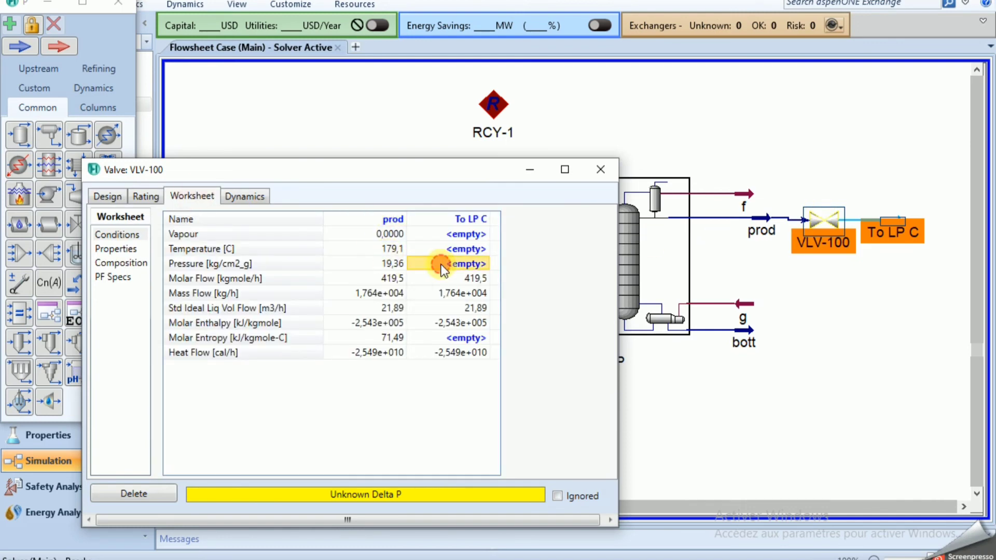
pyautogui.write('1.2')
pyautogui.click(568, 264)
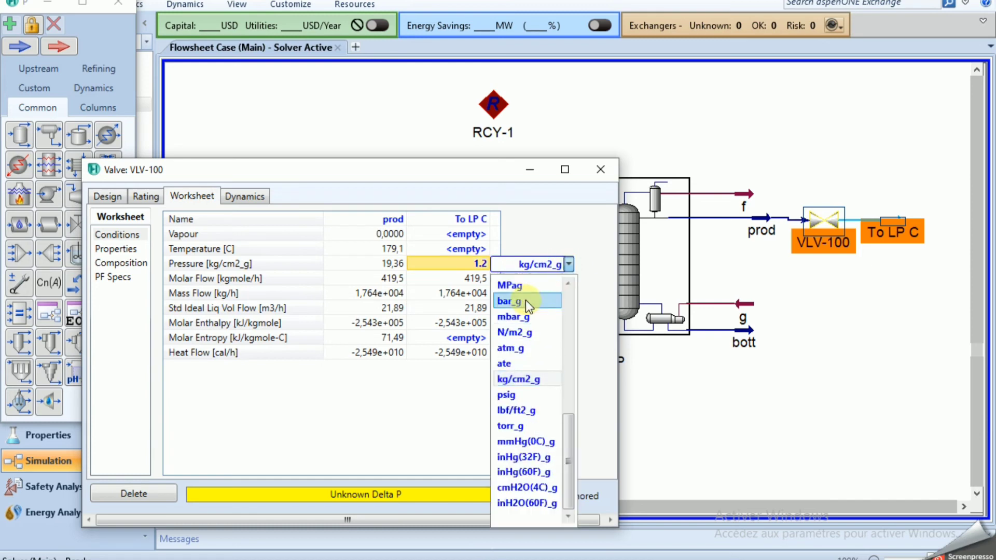
pyautogui.press('b')
pyautogui.press('b')
pyautogui.press('b')
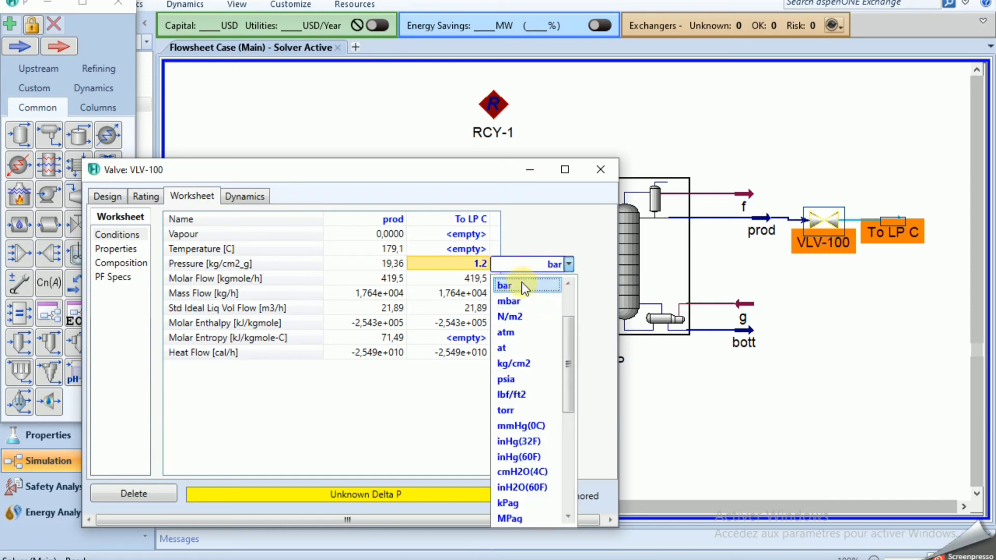
pyautogui.click(521, 284)
pyautogui.click(551, 358)
pyautogui.click(601, 156)
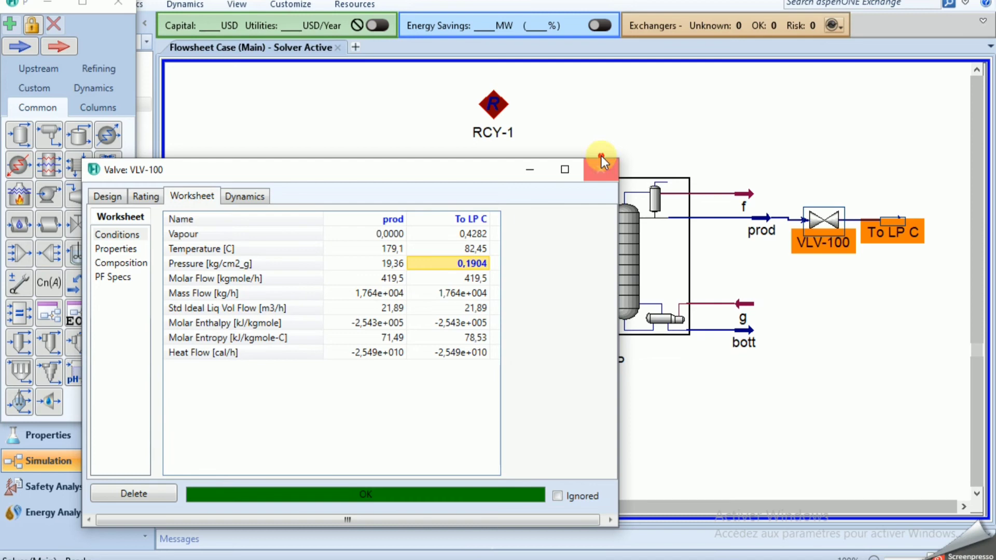
pyautogui.click(597, 177)
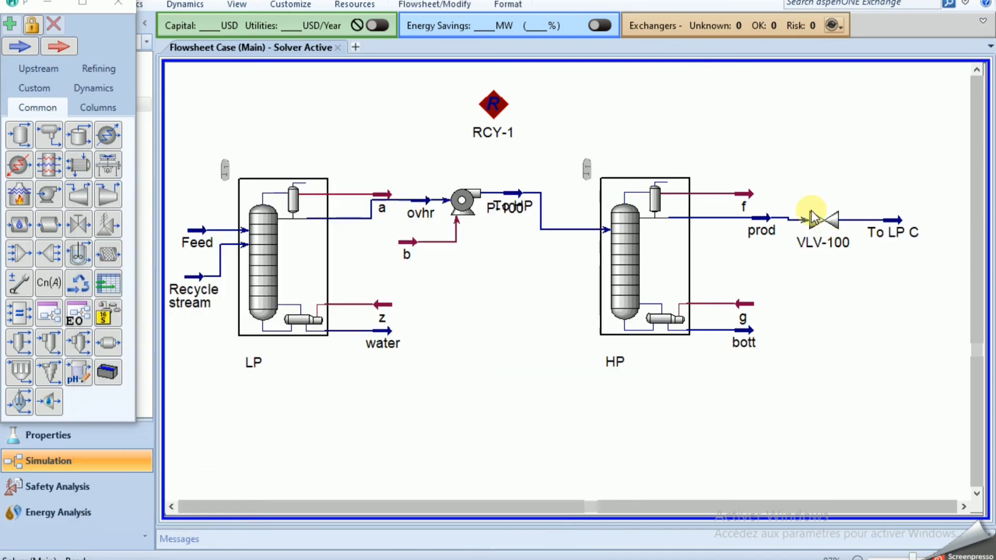
# Tidy the flowsheet by aligning the valve with the prod stream and moving the To HP stream away from the pump label
pyautogui.moveTo(824, 218); pyautogui.dragTo(832, 216)
pyautogui.click(636, 256)
pyautogui.click(639, 259)
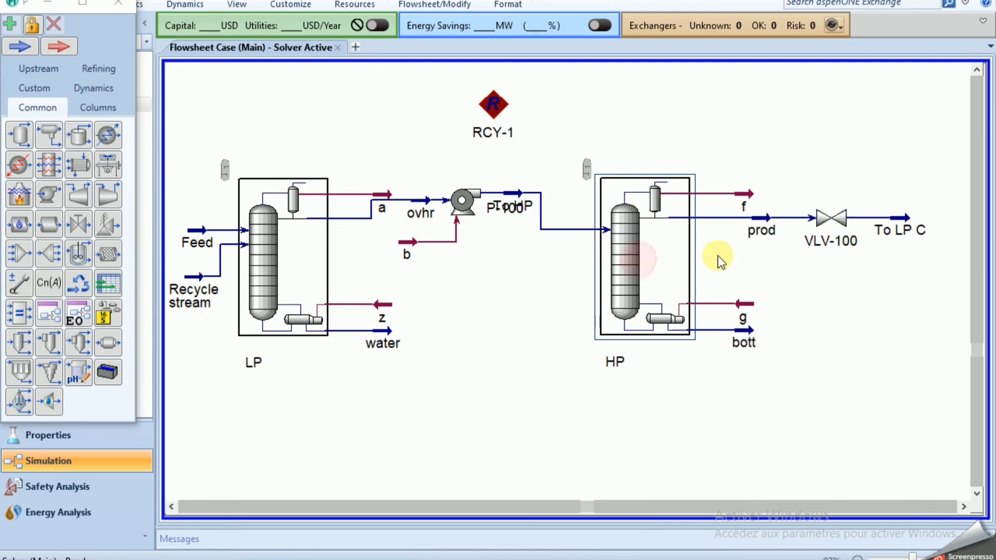
pyautogui.click(526, 187)
pyautogui.moveTo(527, 195); pyautogui.dragTo(564, 199)
pyautogui.click(558, 230)
pyautogui.click(870, 280)
# Open the Recycle block RCY-1 and assign To LP C as its inlet
pyautogui.click(493, 115)
pyautogui.doubleClick(492, 114)
pyautogui.click(437, 208)
pyautogui.moveTo(393, 110); pyautogui.dragTo(389, 100)
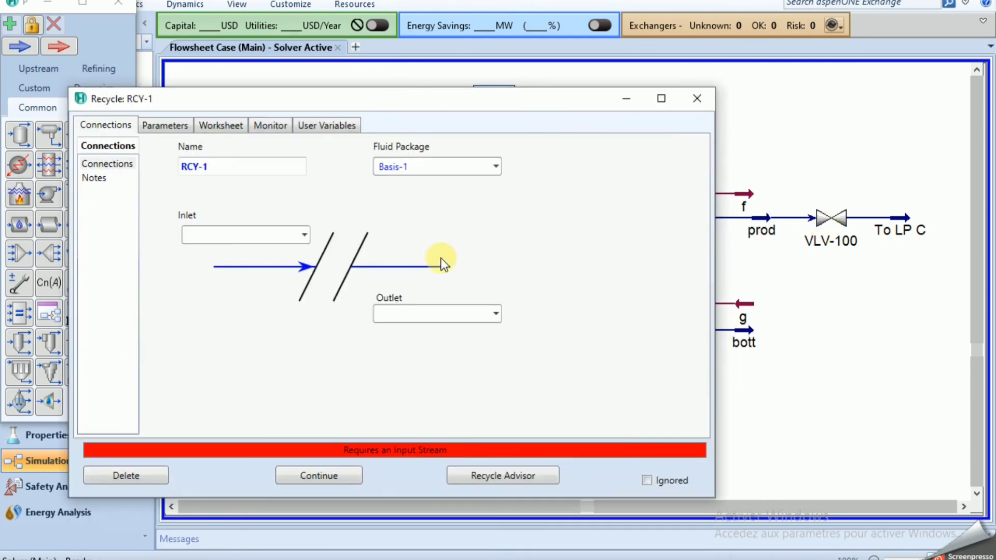
pyautogui.click(304, 234)
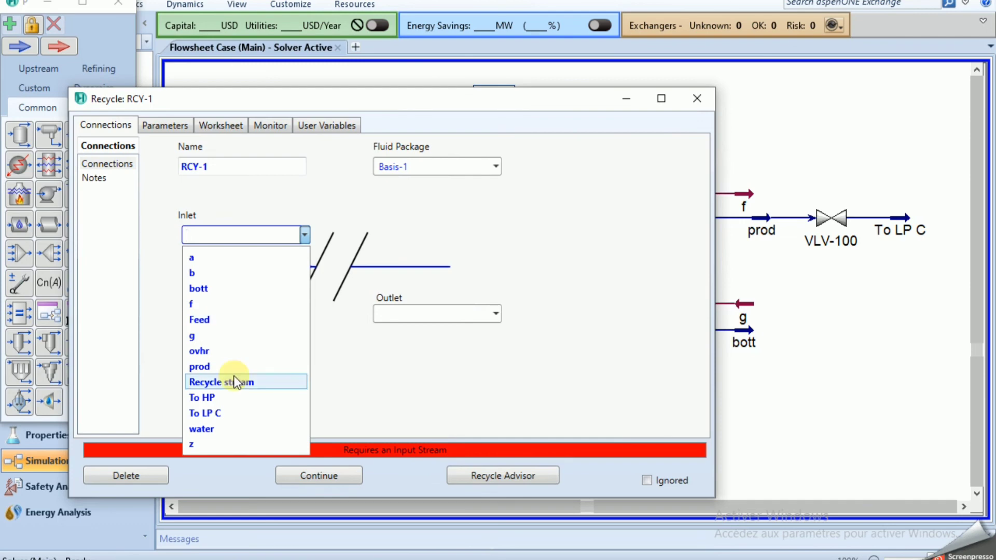
pyautogui.click(244, 413)
# Assign Recycle stream as the outlet of RCY-1, close its window, and hide the model palette and navigation pane
pyautogui.click(497, 314)
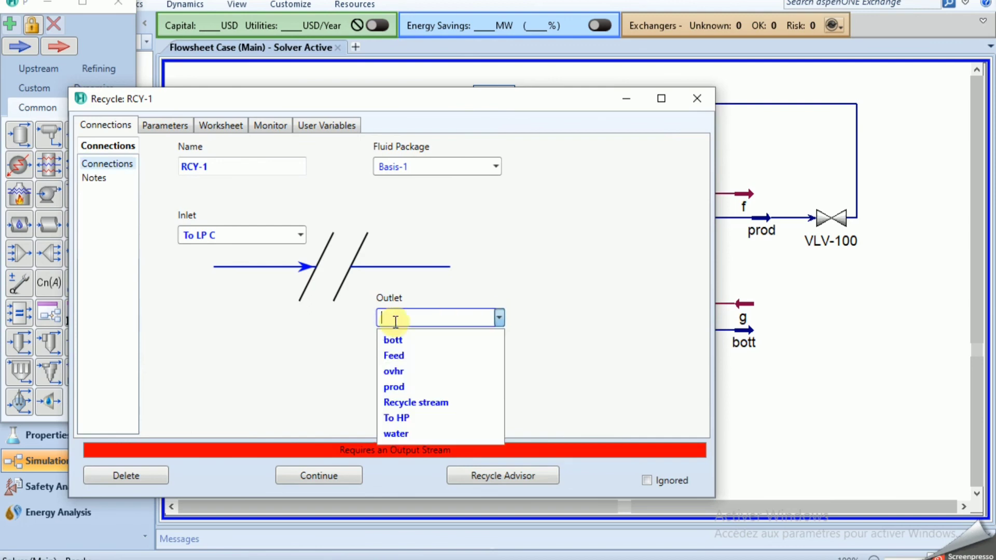
pyautogui.moveTo(359, 101); pyautogui.dragTo(600, 156)
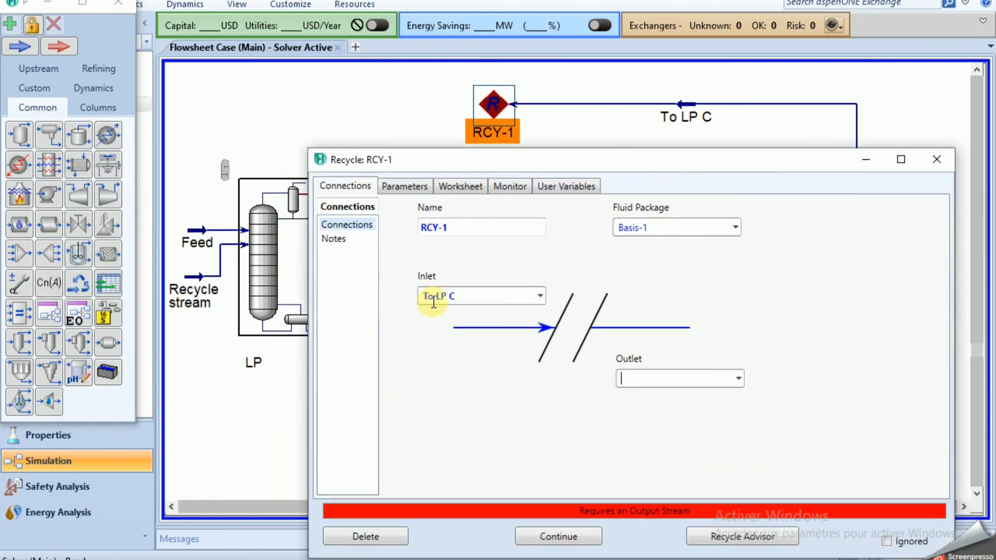
pyautogui.click(738, 378)
pyautogui.click(656, 461)
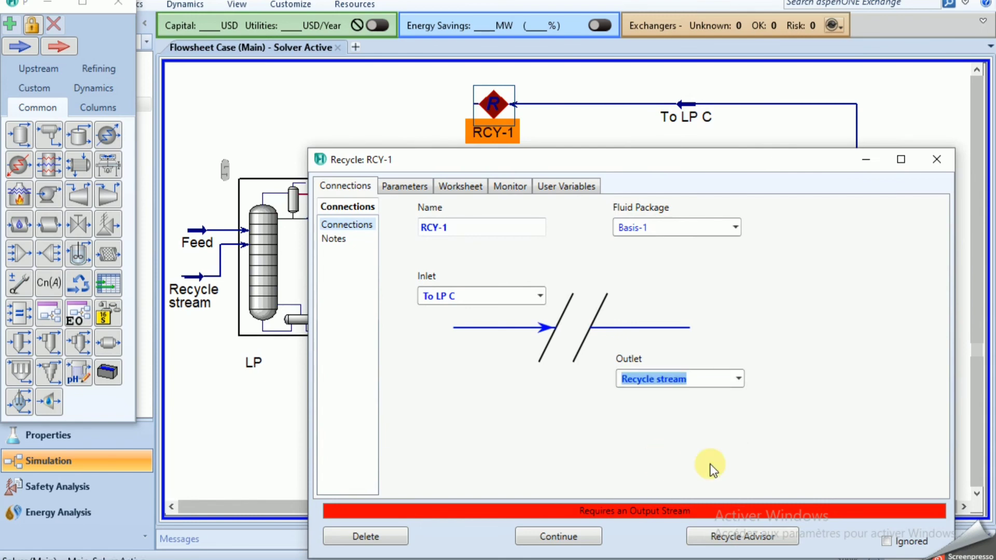
pyautogui.click(712, 463)
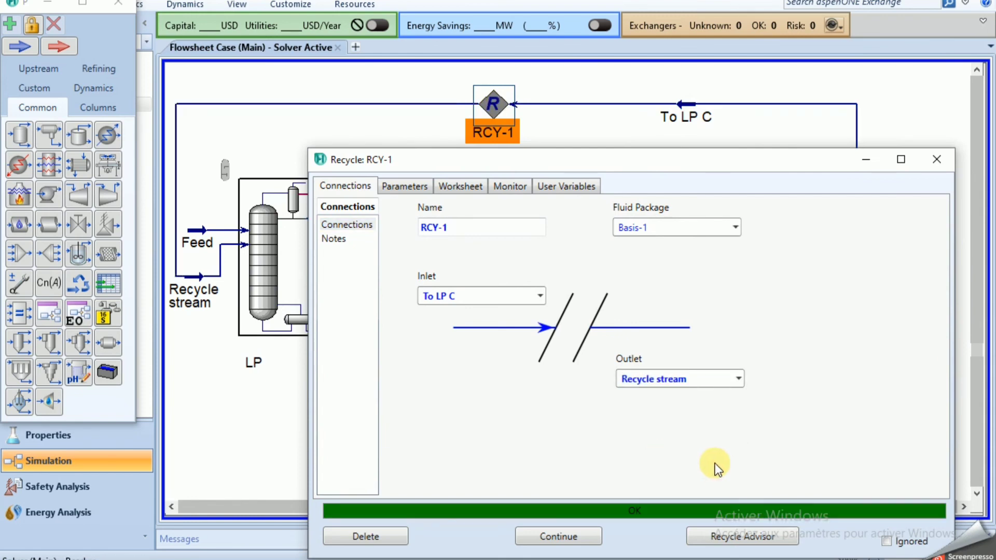
pyautogui.click(936, 158)
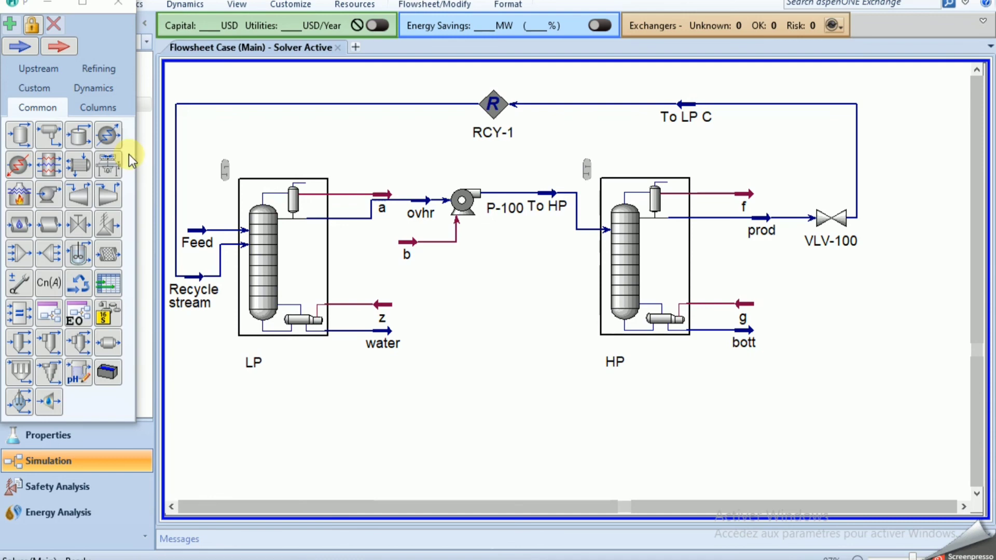
pyautogui.click(118, 4)
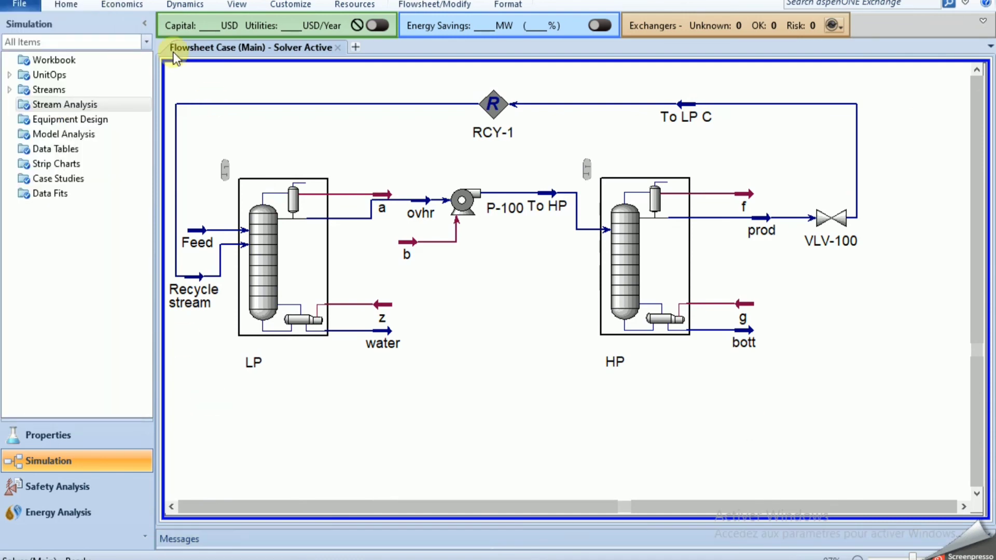
pyautogui.click(144, 24)
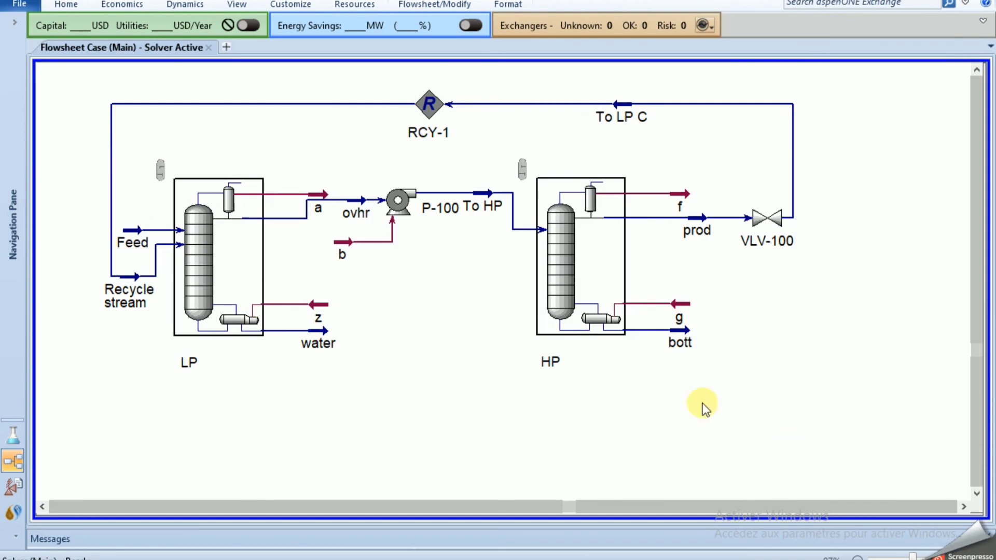
# Check the composition of the HP column's bott stream for its ethanol mole fraction
pyautogui.click(688, 336)
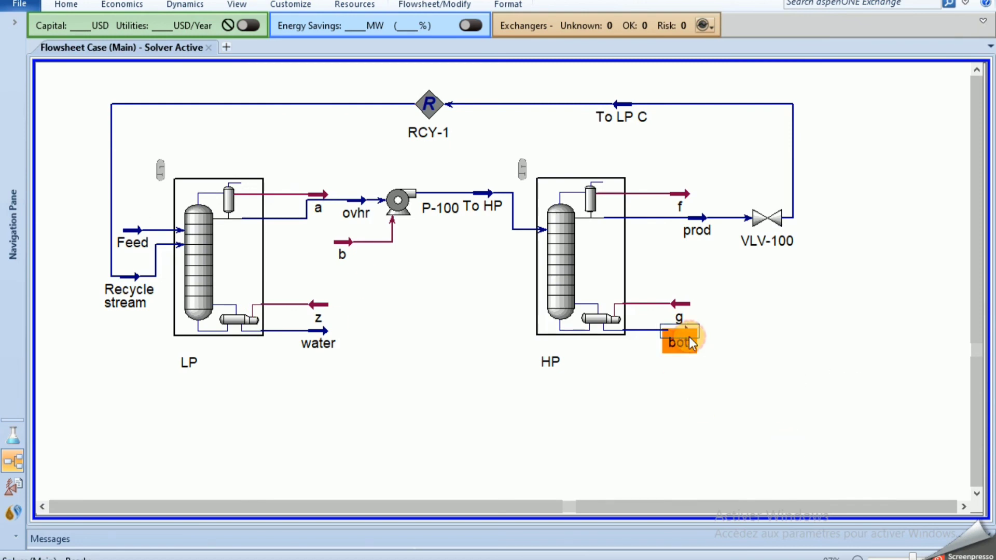
pyautogui.doubleClick(694, 350)
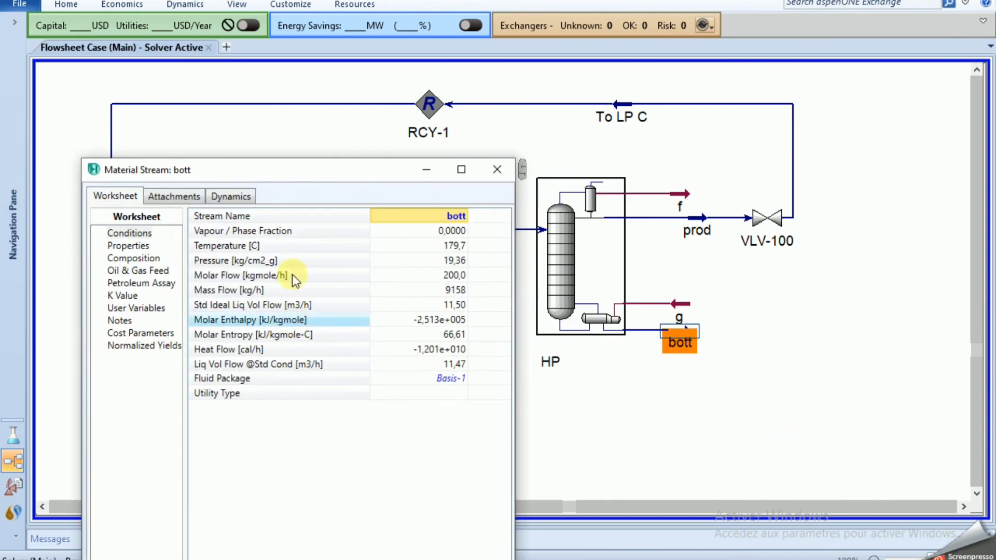
pyautogui.click(106, 257)
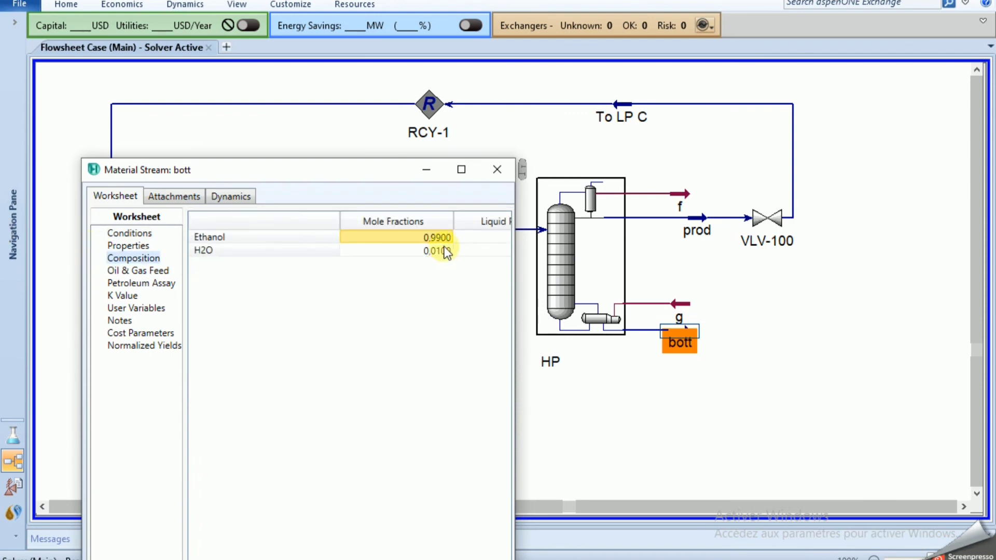
pyautogui.click(486, 154)
pyautogui.click(487, 163)
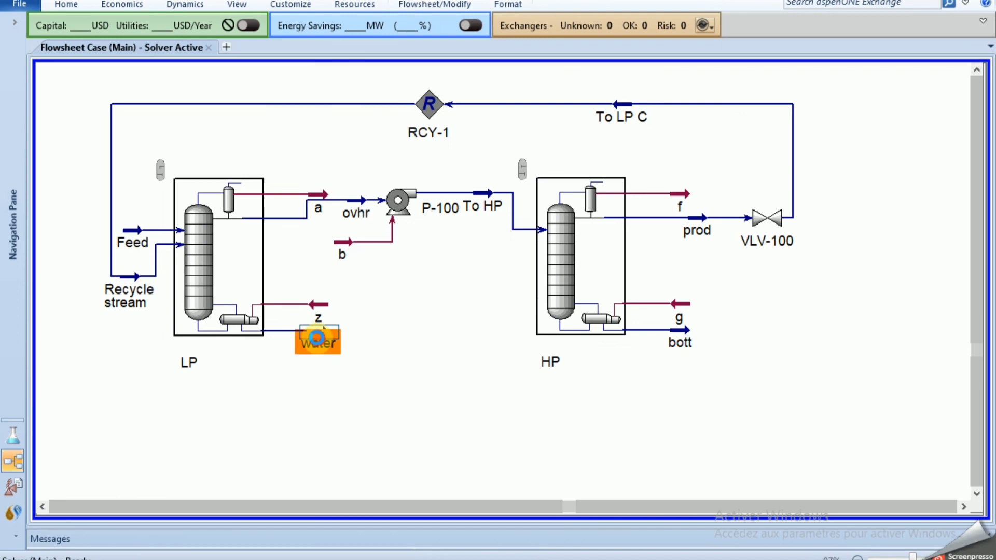
# Check the composition of the LP column's water stream for its H2O mole fraction
pyautogui.doubleClick(318, 340)
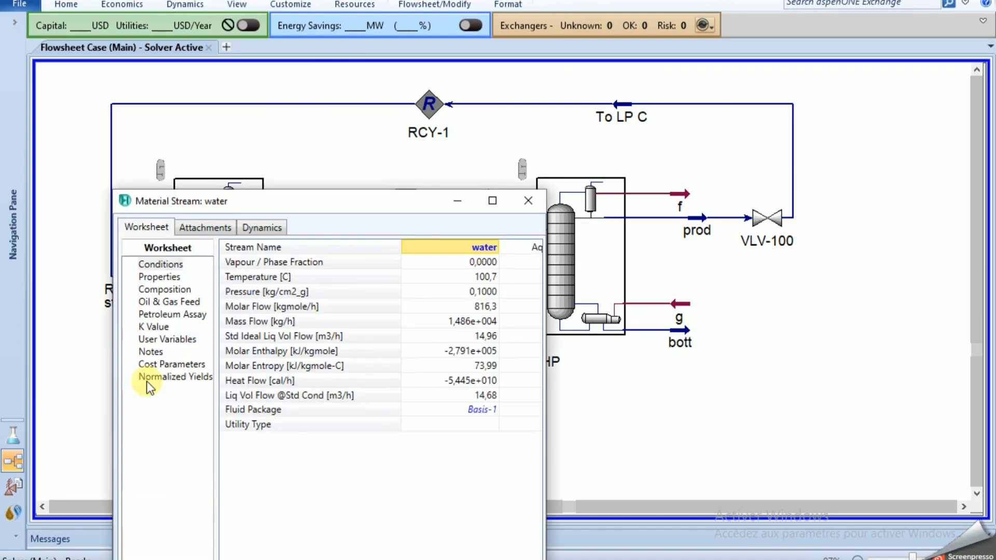
pyautogui.click(149, 289)
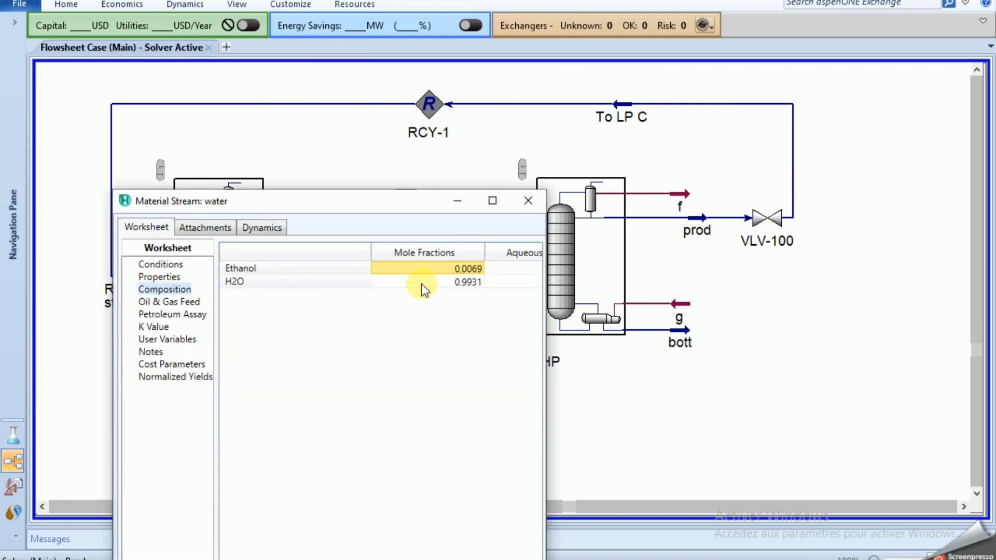
pyautogui.click(463, 283)
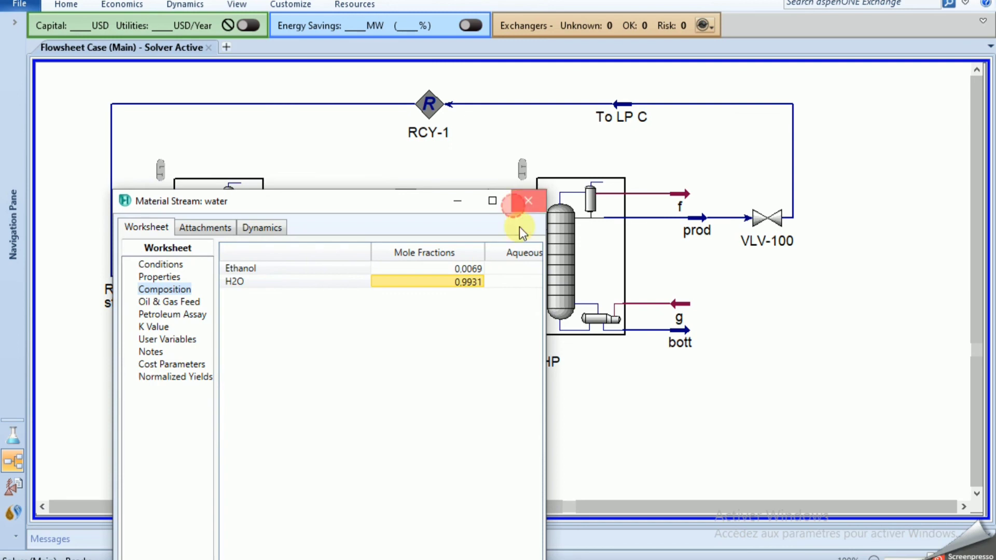
pyautogui.click(513, 203)
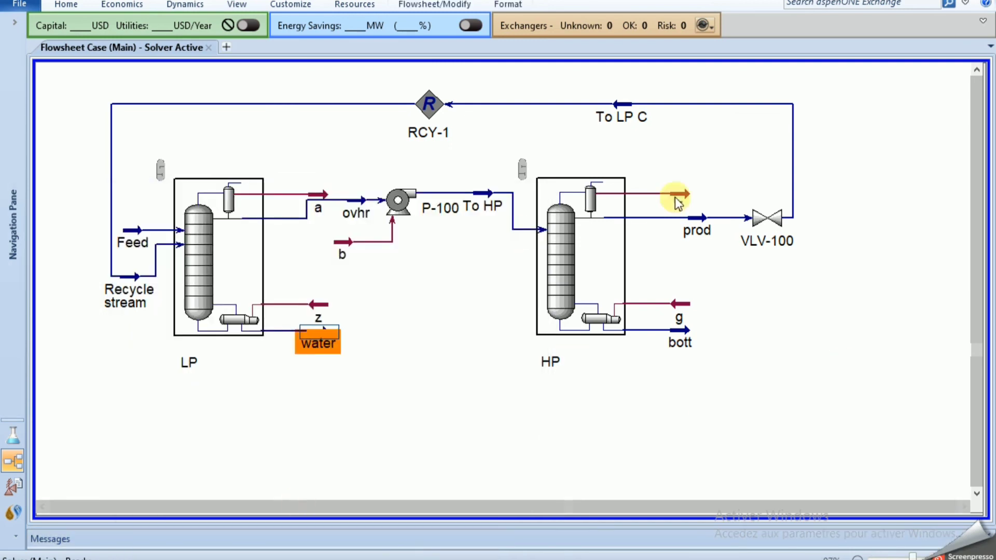